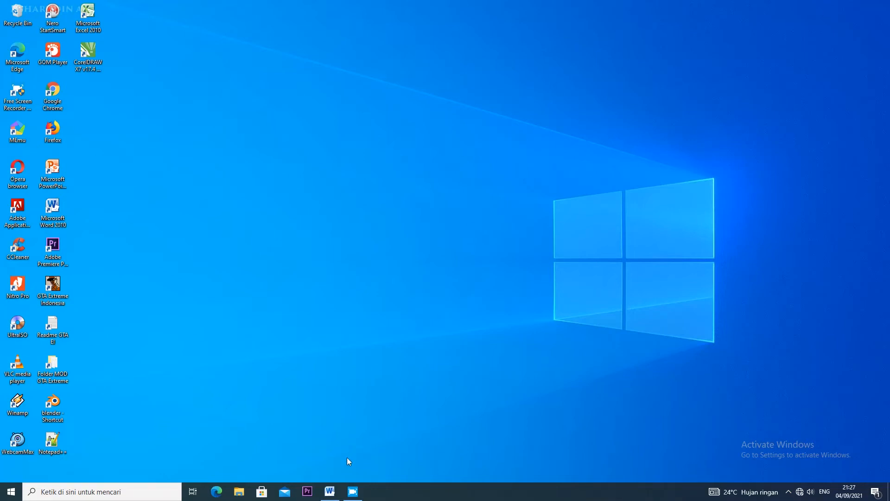
Switch to the blank Word document and write "Bab 1 pendahuluan" and "Bab 2 rumusan masalah" on separate lines.
click(331, 492)
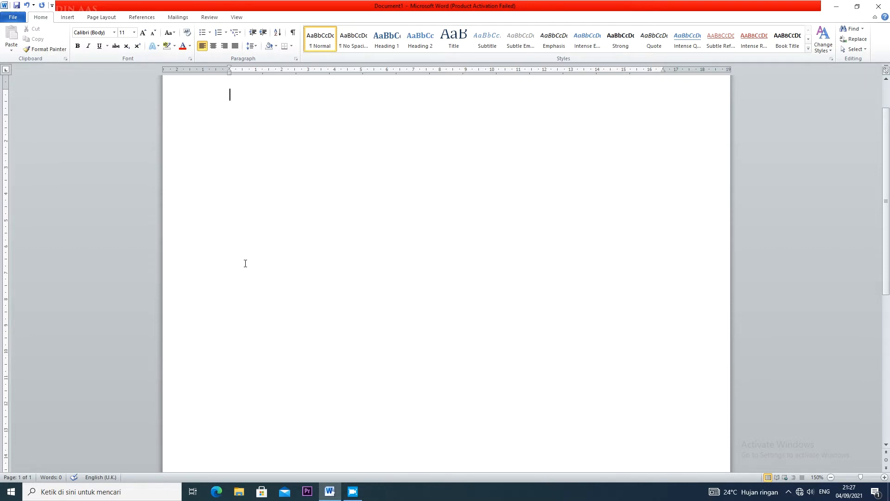
click(103, 17)
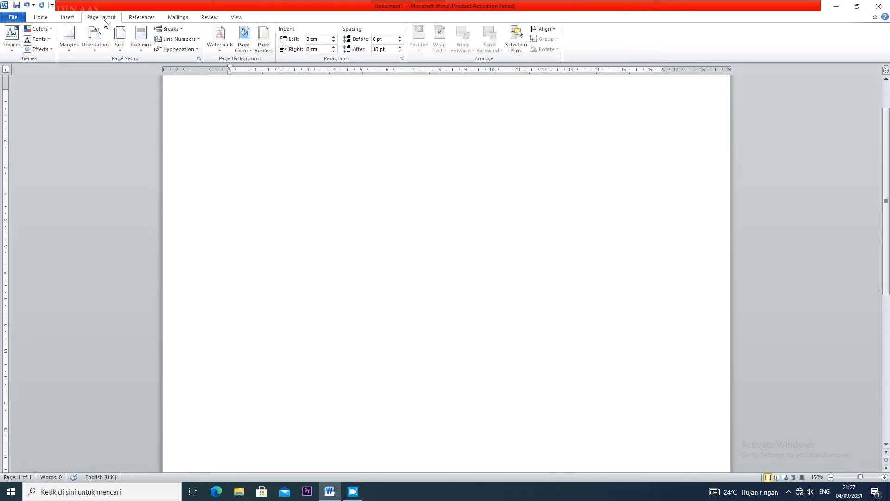
click(135, 21)
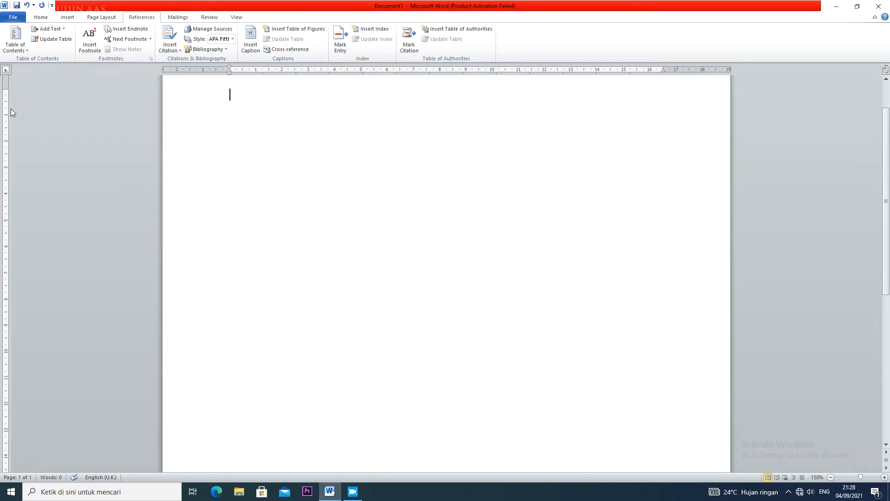
scroll(268, 119, up, 1)
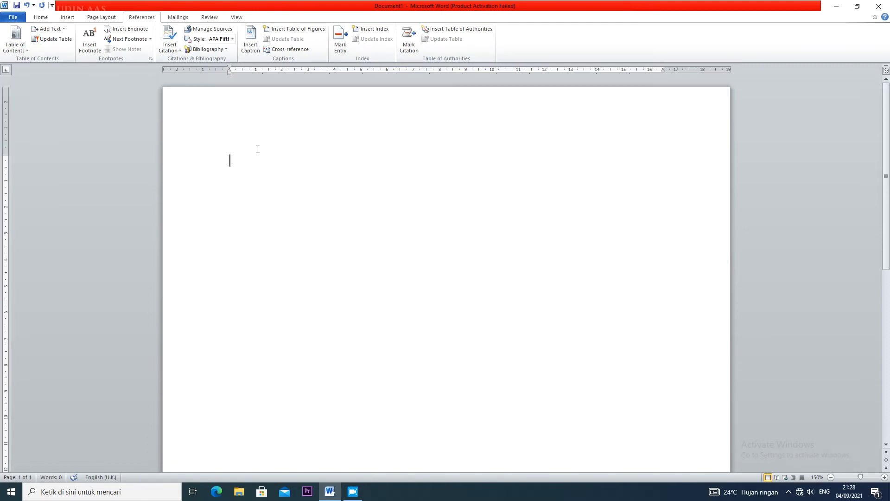
text(bab 1 pendahula)
key(BackSpace)
text(uan)
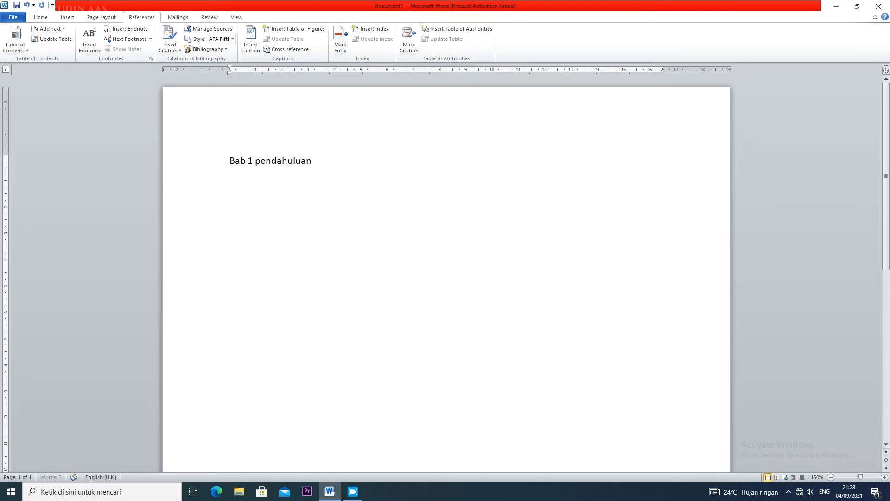
key(Return)
text(Bab 2 rumusan masalah)
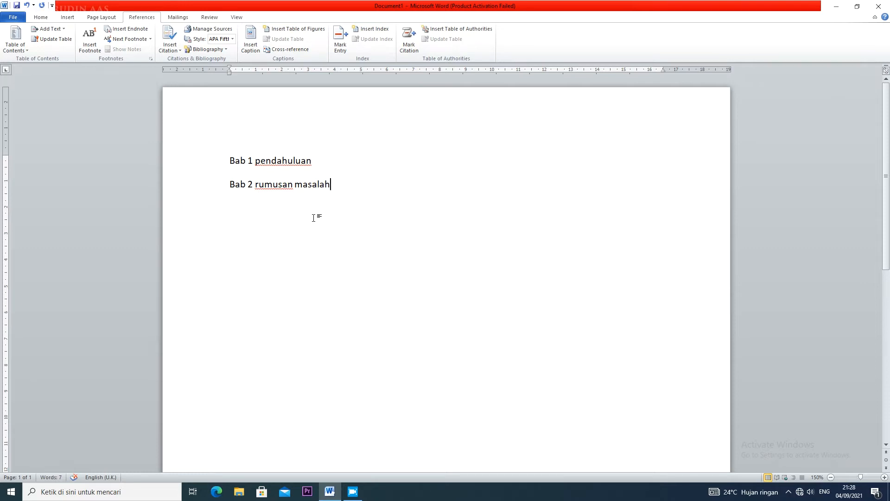
Apply the Heading 1 style to the "Bab 1 pendahuluan" and "Bab 2 rumusan masalah" lines.
drag(231, 161, 349, 161)
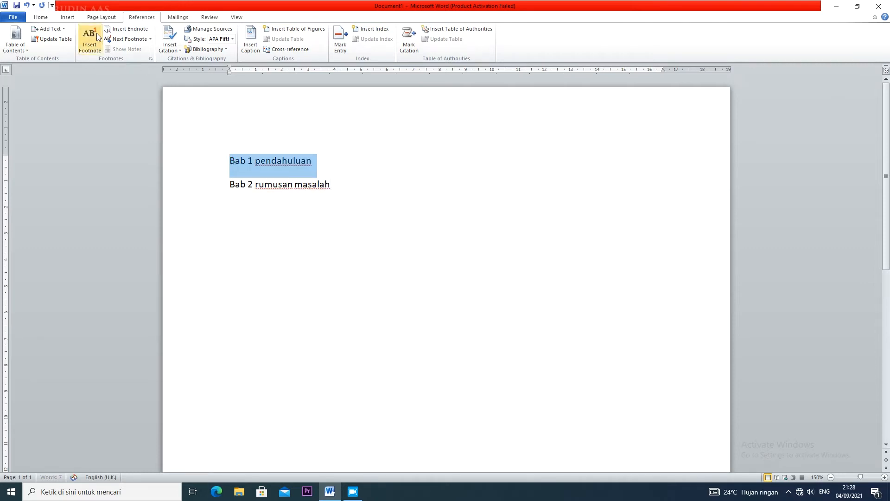
click(44, 17)
click(392, 46)
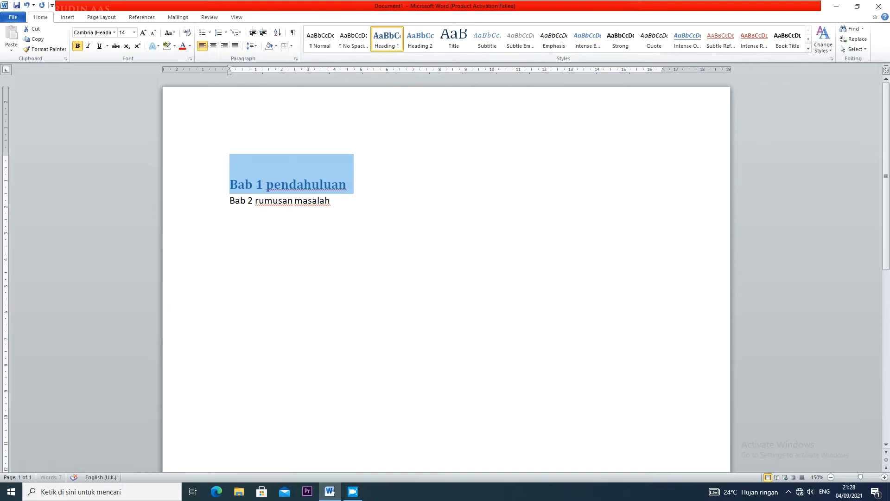
click(173, 202)
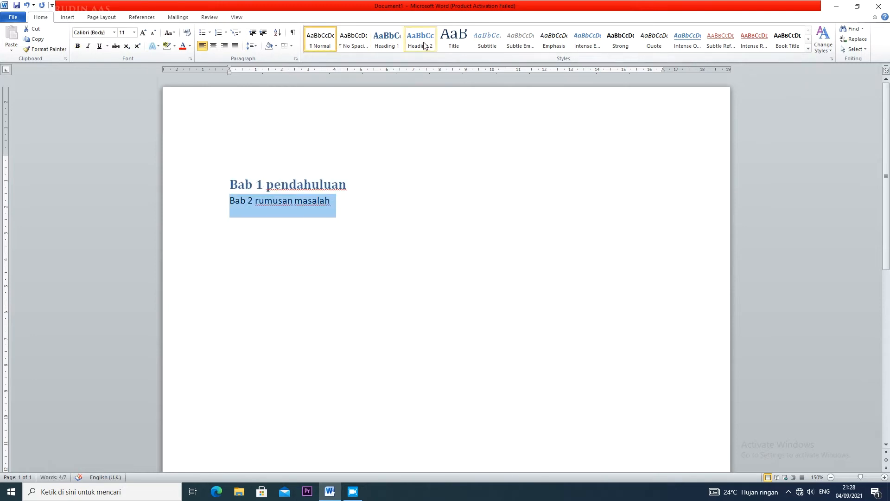
click(386, 40)
Add the line "Latar belakang" below the Bab 1 heading and "Manfaat" below the Bab 2 heading.
click(377, 189)
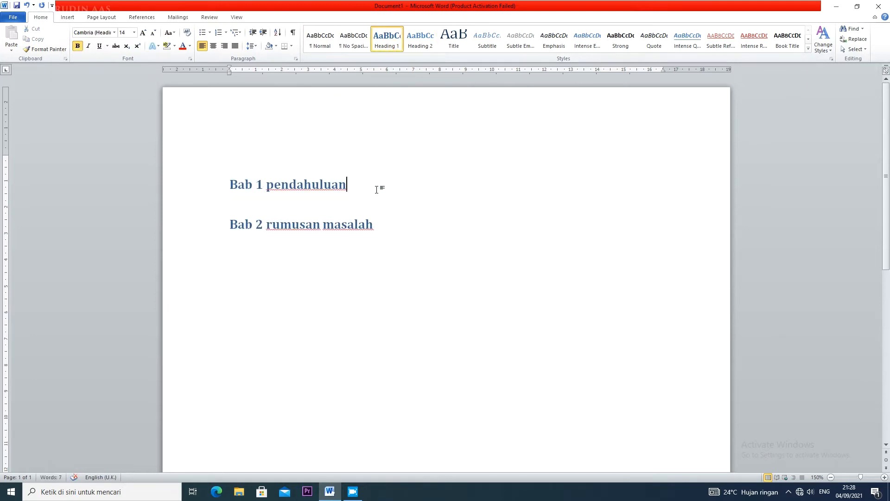
key(Return)
text(latar belakang)
click(391, 239)
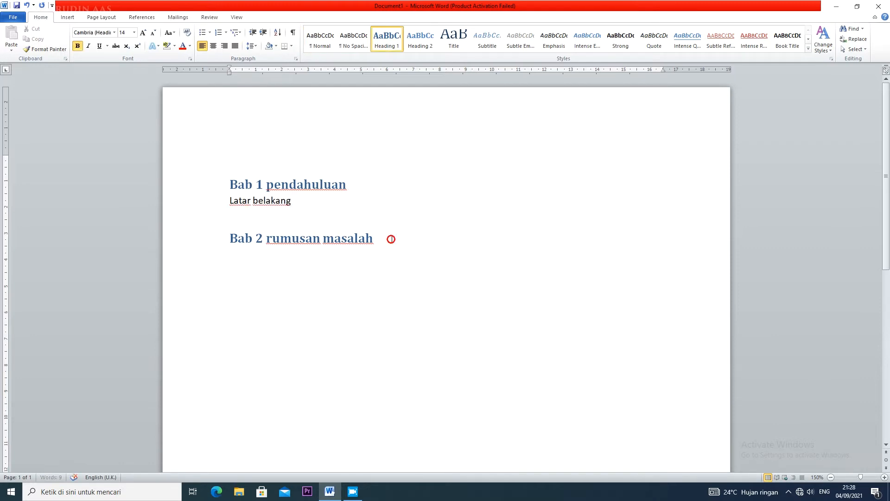
key(Return)
text(trinjaun)
key(BackSpace)
key(BackSpace)
key(BackSpace)
key(BackSpace)
key(BackSpace)
key(BackSpace)
key(BackSpace)
key(BackSpace)
text(manfaat)
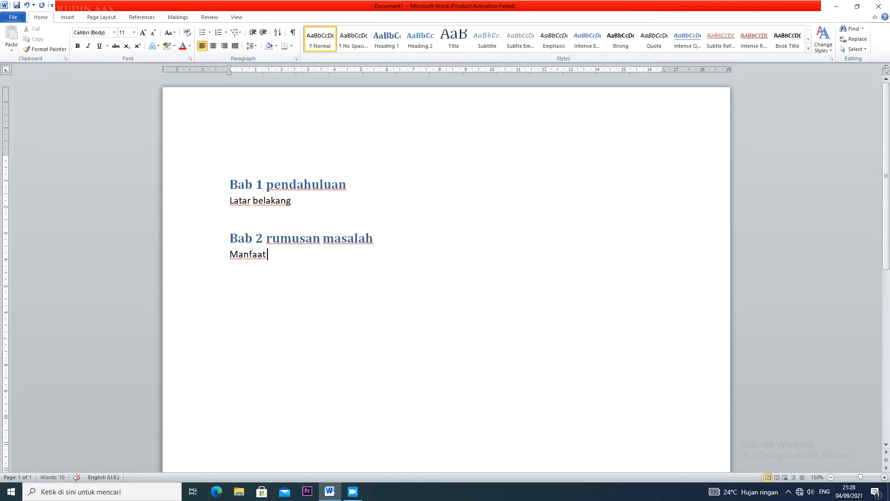
Apply the Heading 2 style to the "Latar belakang" and "Manfaat" lines.
drag(300, 211, 226, 204)
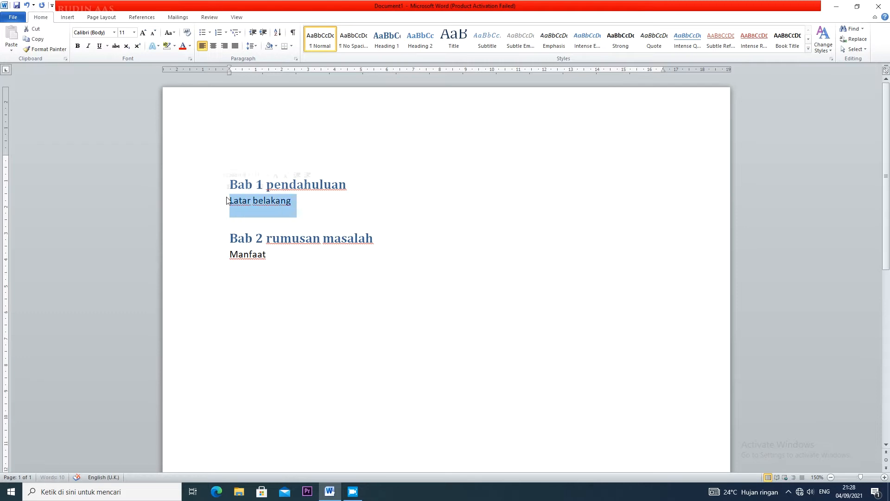
click(421, 40)
click(271, 273)
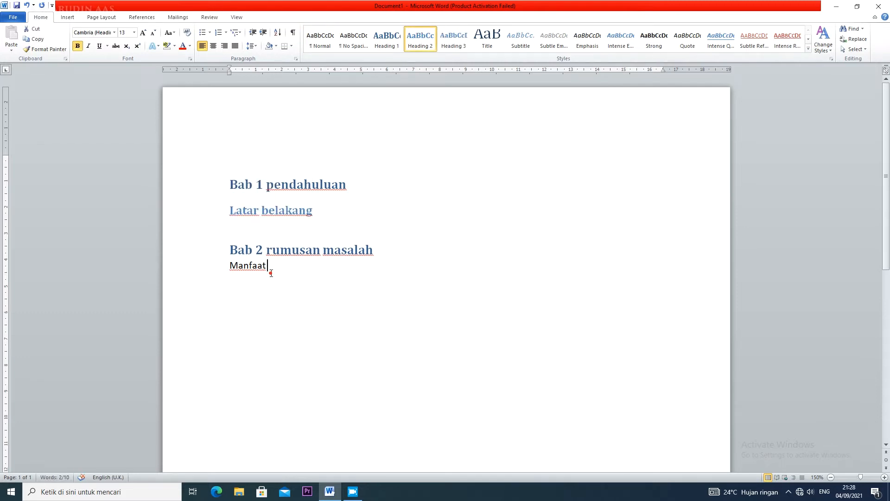
drag(271, 274, 228, 266)
click(418, 43)
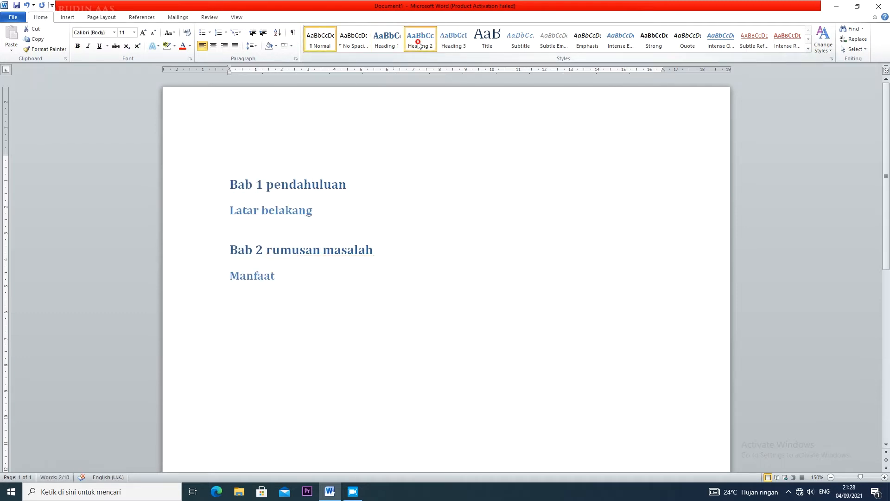
Insert the Automatic Table 2 table of contents on a new line below the "Manfaat" subheading.
click(309, 300)
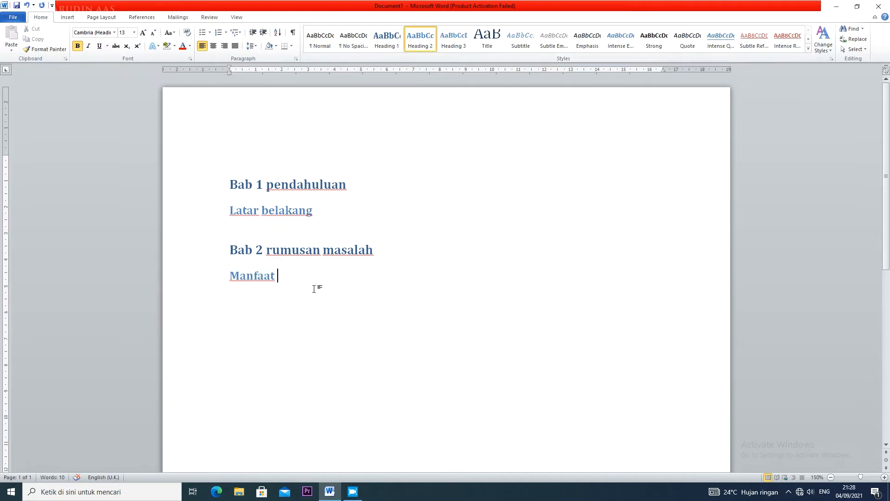
key(Return)
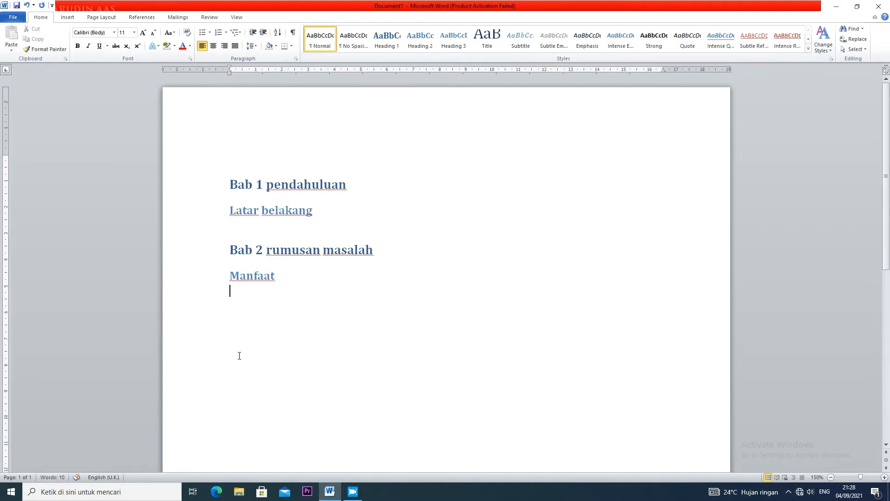
drag(284, 276, 231, 200)
click(318, 291)
click(136, 15)
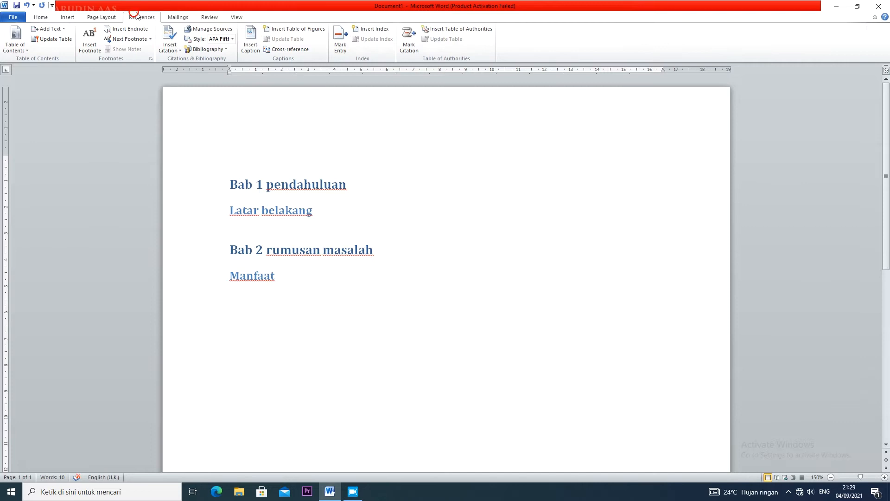
click(17, 49)
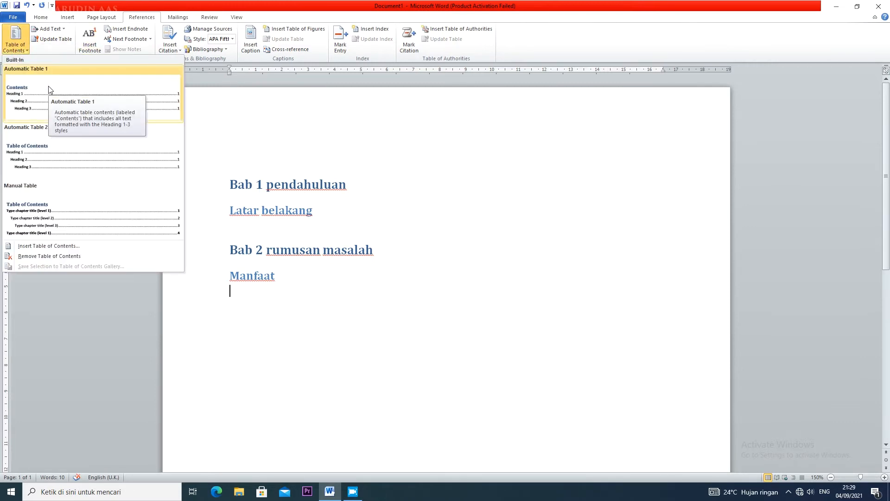
click(48, 160)
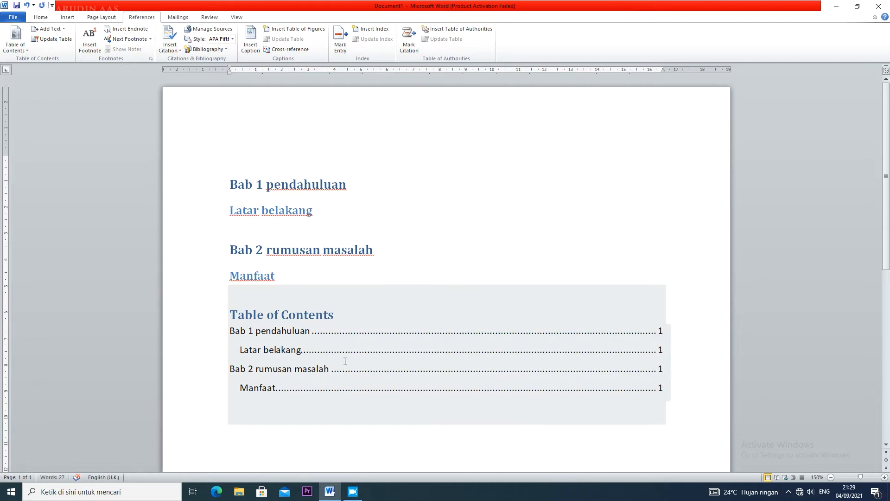
Replace the table of contents title with "Daftar isi" and center it.
click(311, 317)
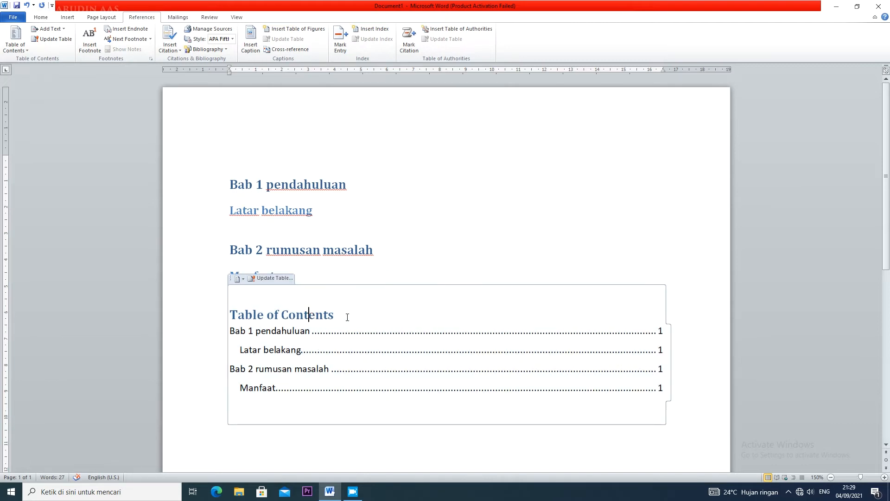
drag(346, 317, 197, 308)
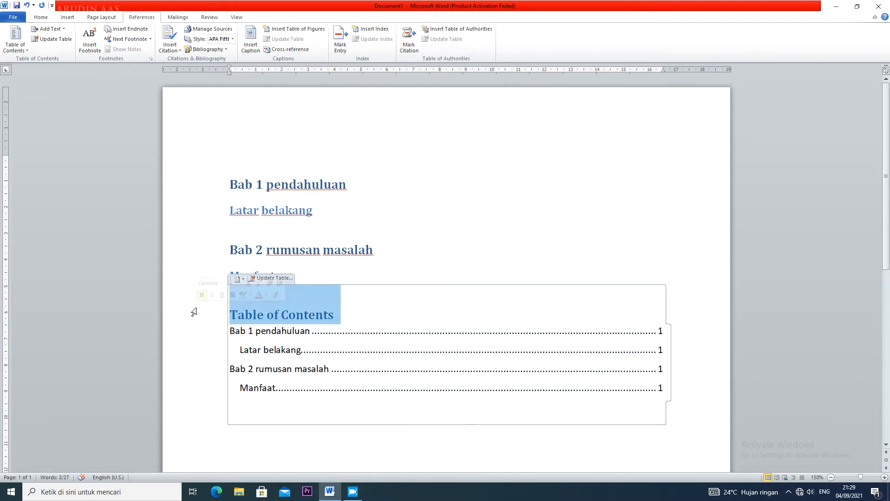
text(daftar isi)
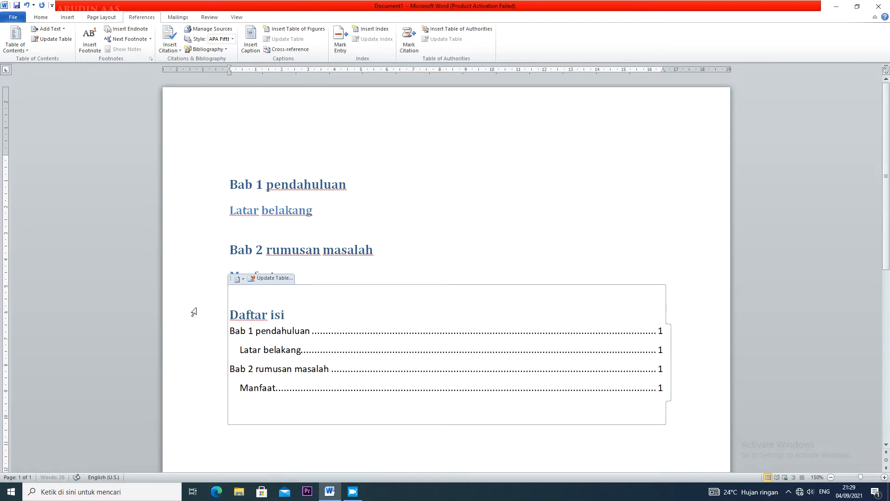
key(ctrl+e)
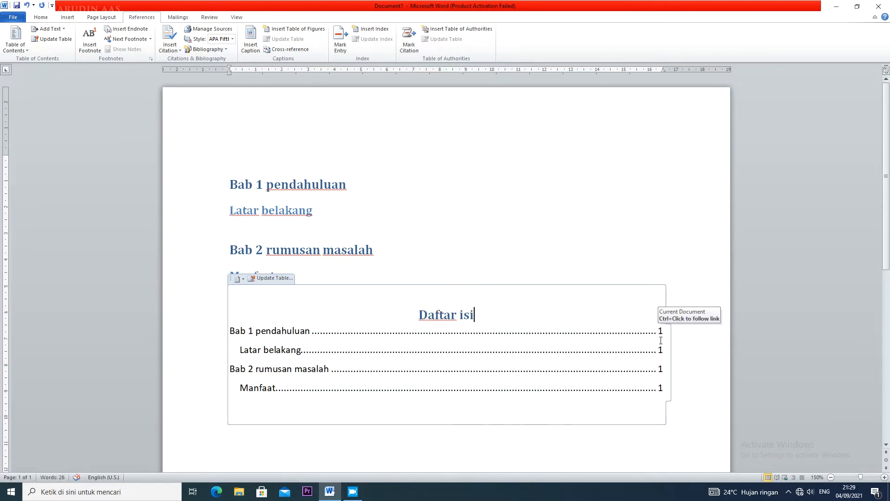
scroll(582, 387, down, 10)
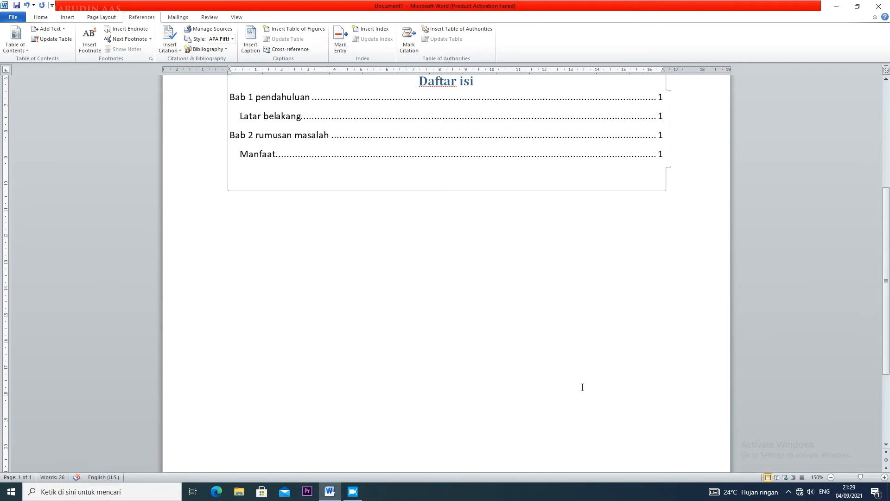
scroll(513, 399, up, 8)
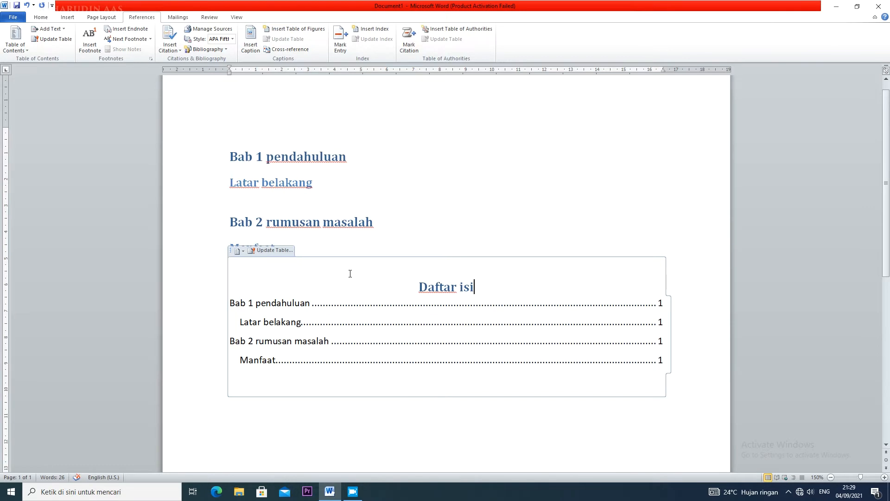
click(62, 29)
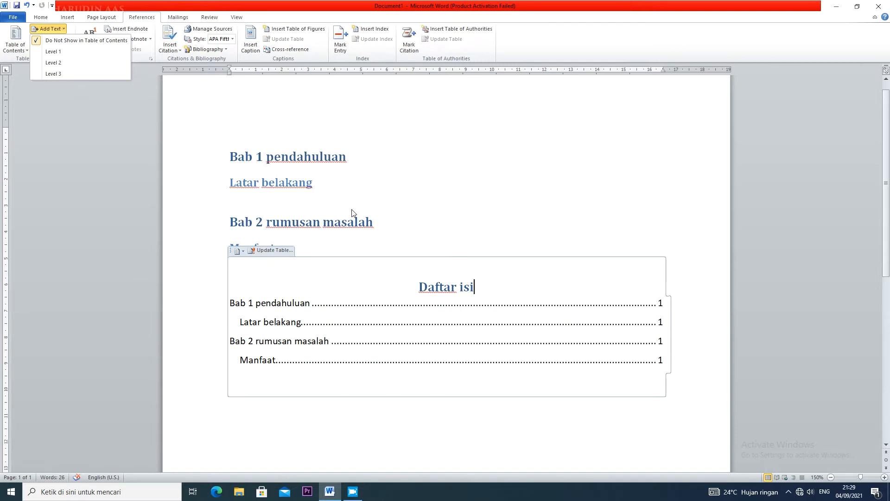
click(350, 248)
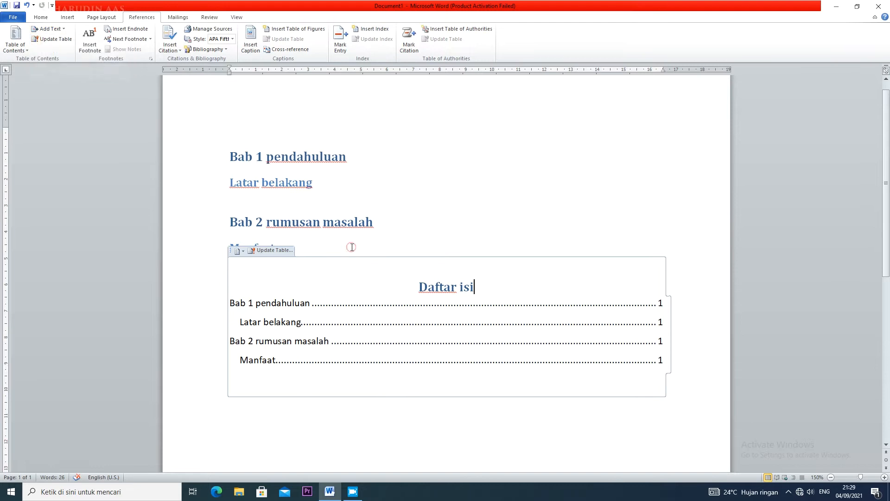
click(463, 216)
Add the line "urusan" below the "Manfaat" subheading and apply the Heading 2 style to it.
click(304, 249)
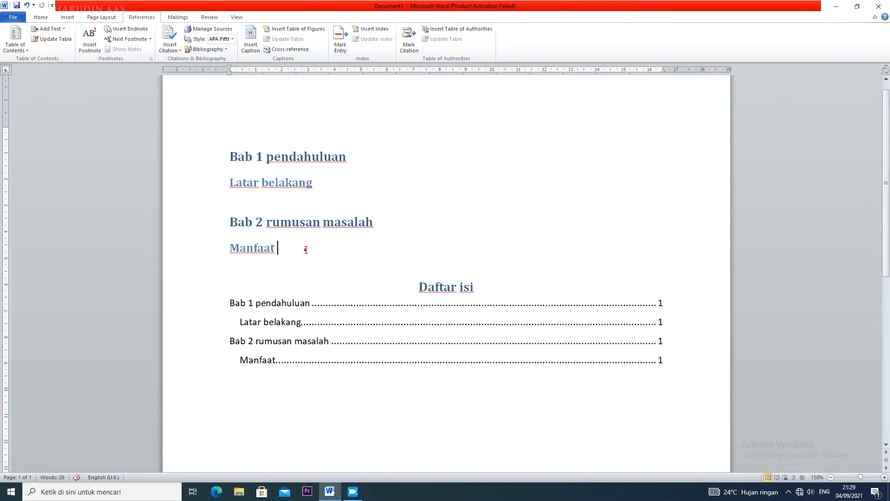
key(Return)
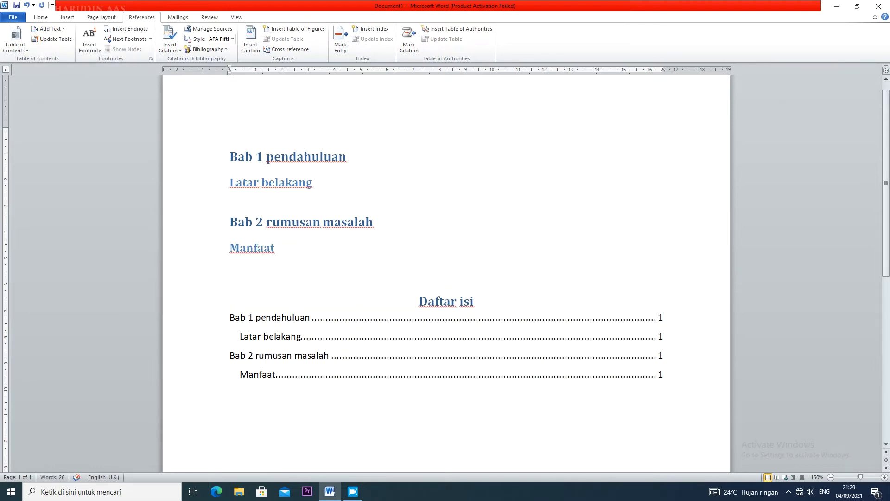
text(urusan)
drag(290, 257, 230, 259)
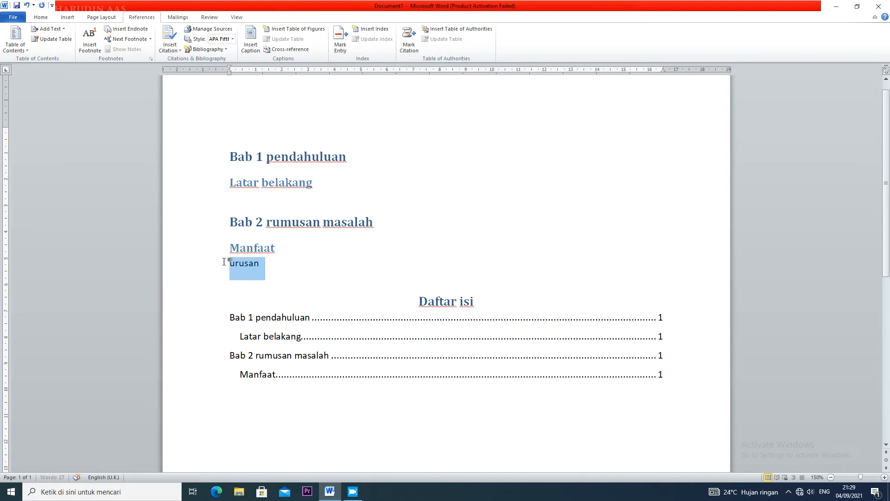
click(58, 20)
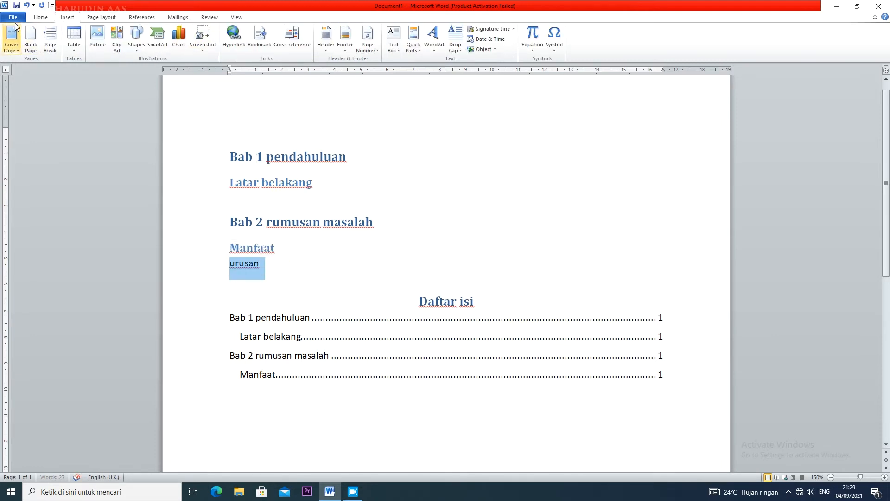
click(41, 17)
click(422, 46)
Update the entire "Daftar isi" table of contents to include the "urusan" subheading.
click(374, 308)
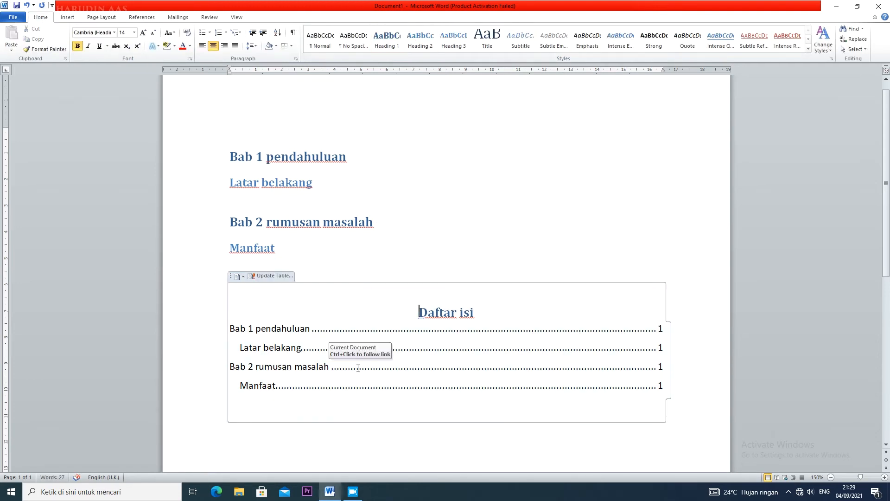
click(134, 17)
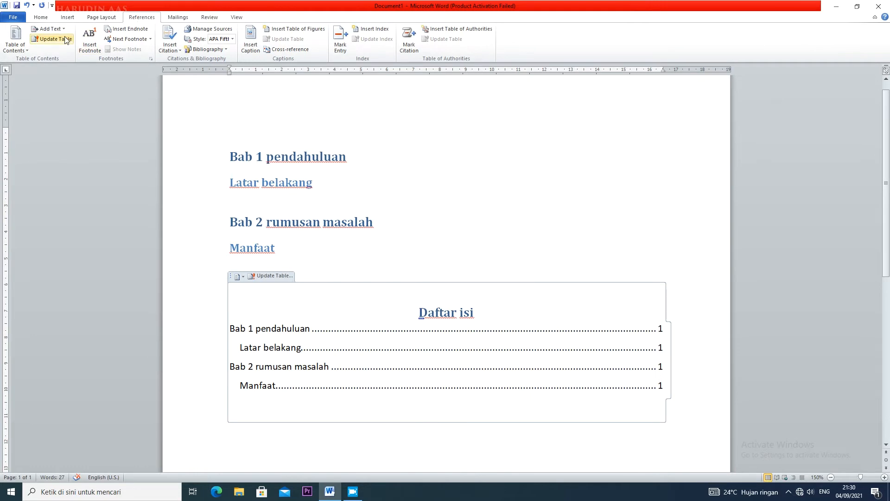
click(52, 39)
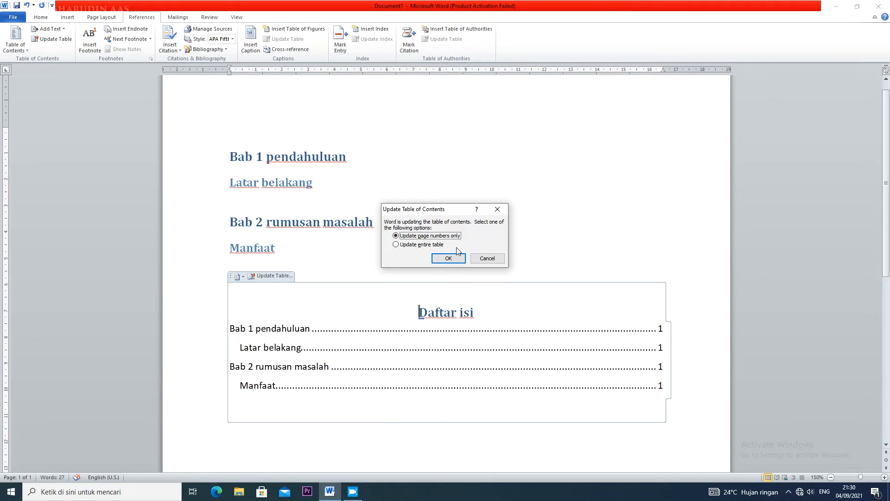
click(405, 245)
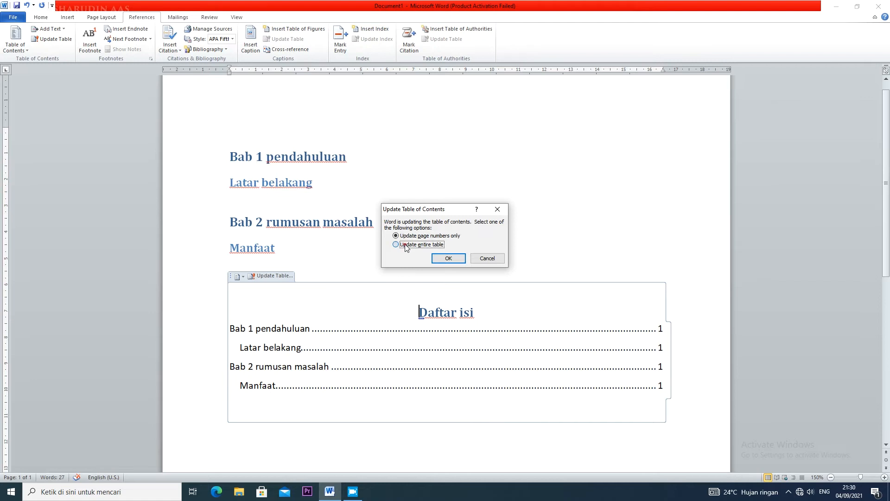
click(450, 260)
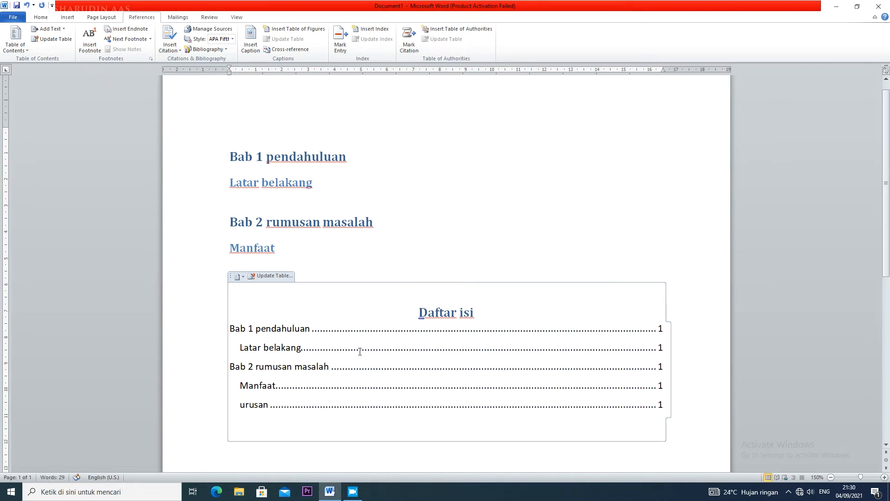
drag(241, 406, 294, 405)
click(344, 407)
click(351, 426)
click(353, 384)
Add the line "latar" below the "Latar belakang" subheading and apply the Heading 3 style to it.
click(338, 184)
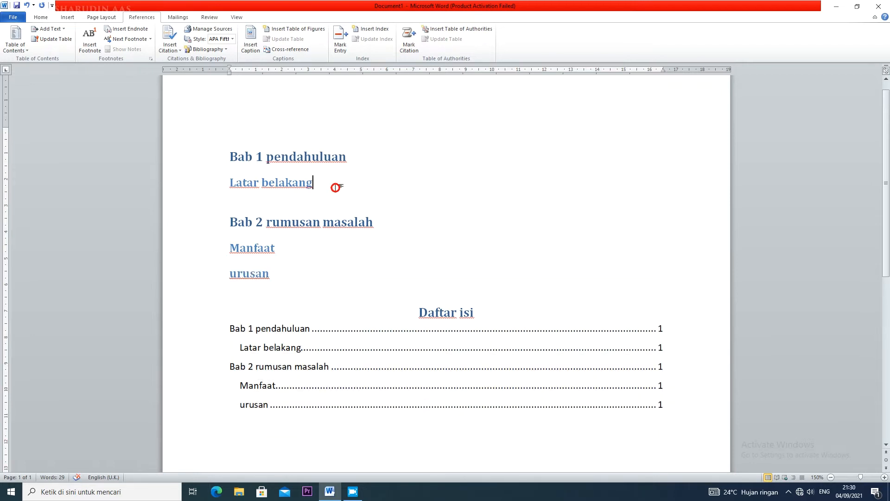
key(Return)
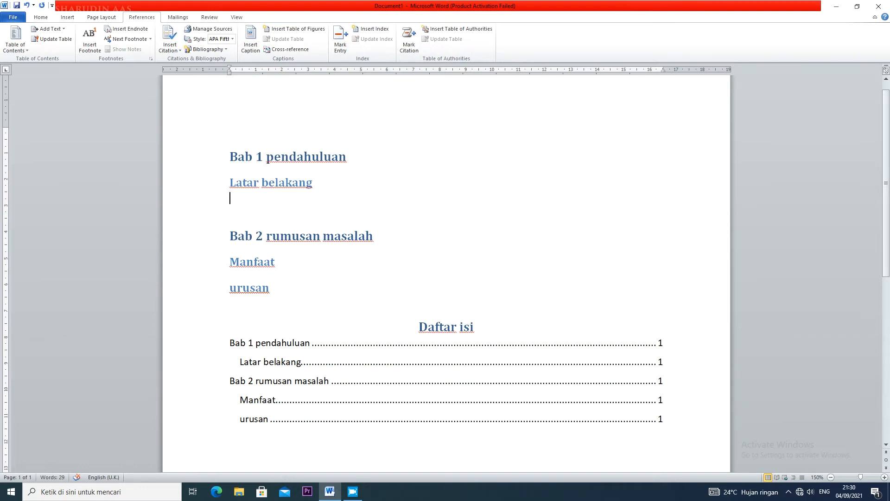
key(BackSpace)
text(latar)
triple_click(269, 200)
click(41, 17)
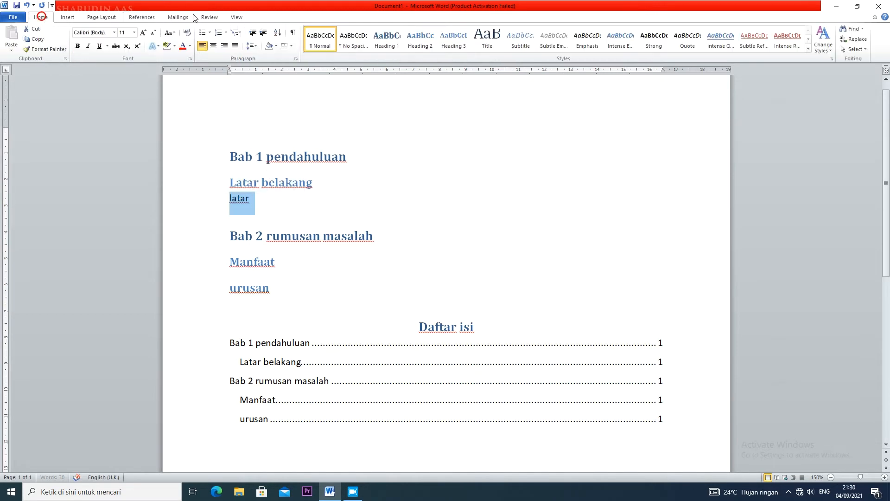
click(454, 38)
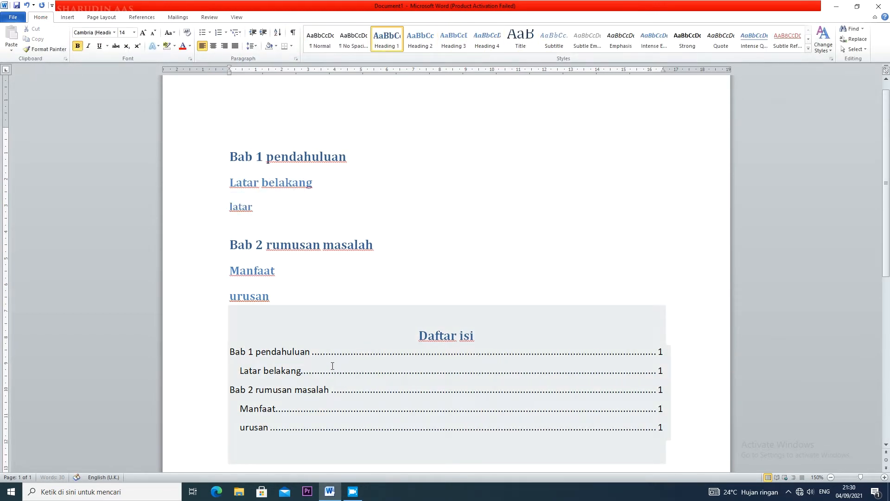
Update the entire table of contents to include the "latar" subheading, then check its entries.
click(333, 366)
key(Up)
key(Up)
click(142, 16)
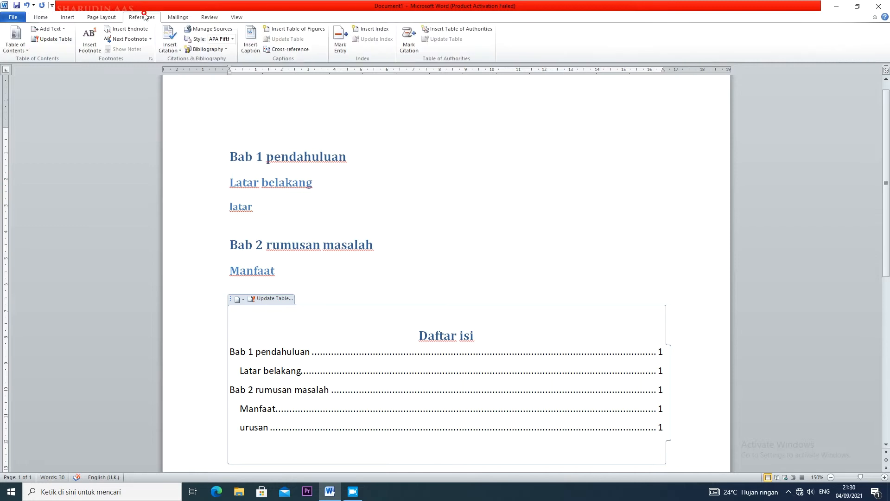
click(51, 39)
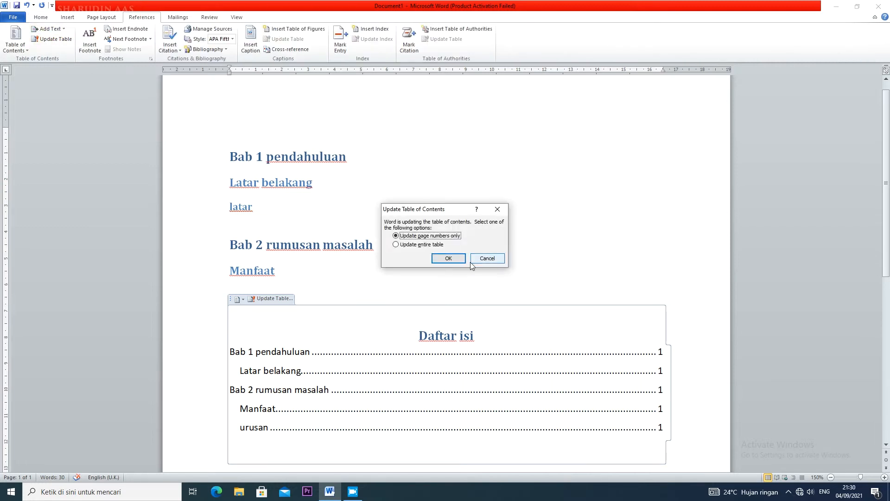
click(420, 244)
click(449, 258)
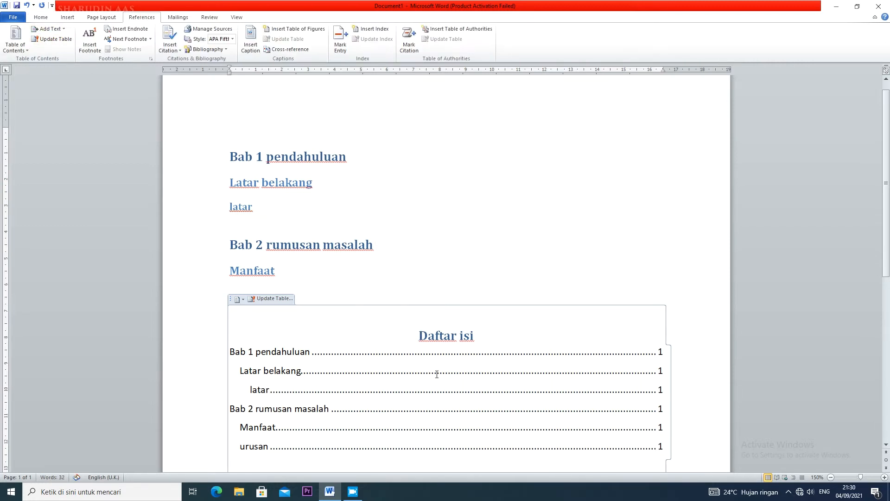
scroll(437, 374, down, 2)
click(251, 286)
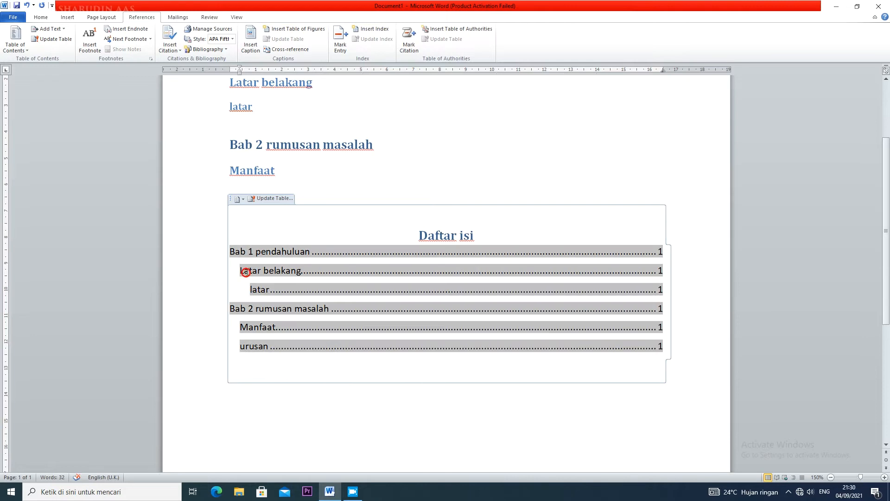
click(309, 230)
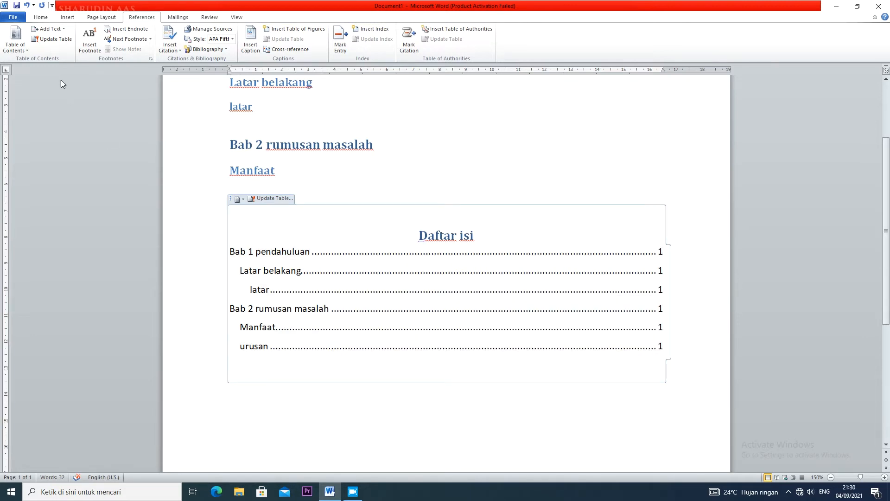
scroll(486, 228, up, 3)
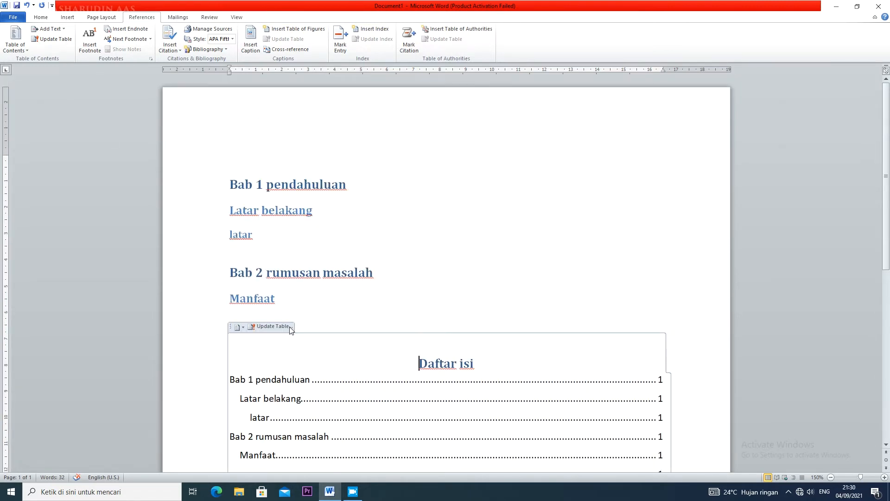
click(289, 327)
click(494, 259)
Clear the whole document and write "Saya ingin trenen" on the first line.
key(ctrl+a)
key(Delete)
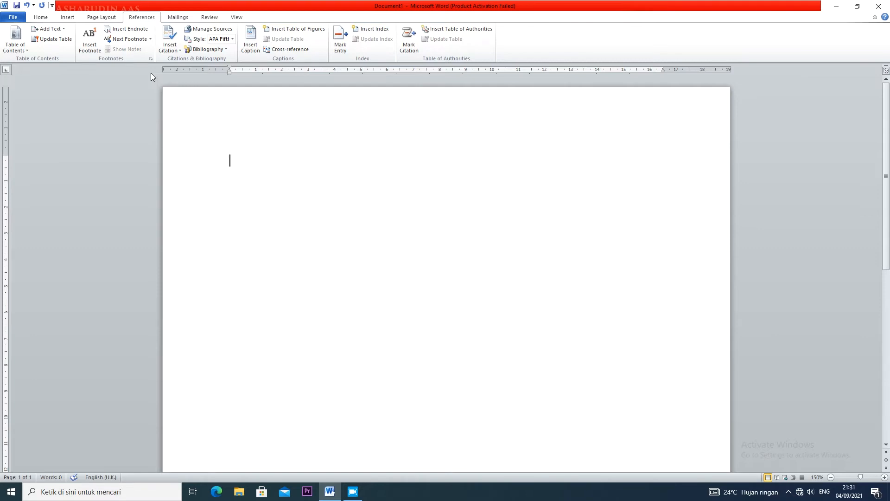
scroll(292, 264, down, 8)
scroll(234, 259, up, 8)
text(saya ingin)
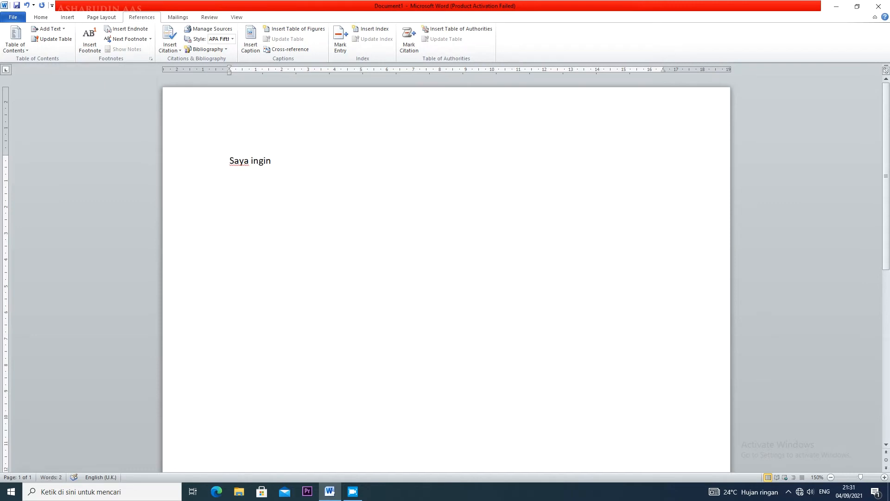
text( trenen)
drag(310, 160, 278, 160)
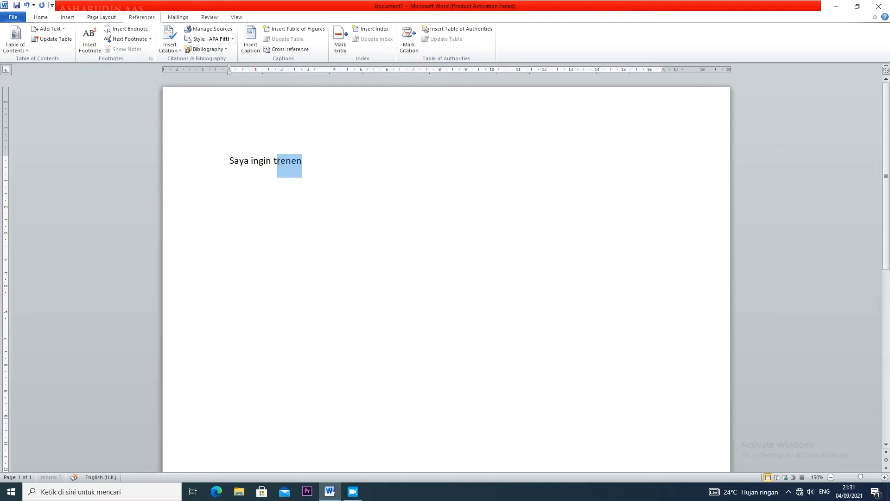
click(320, 162)
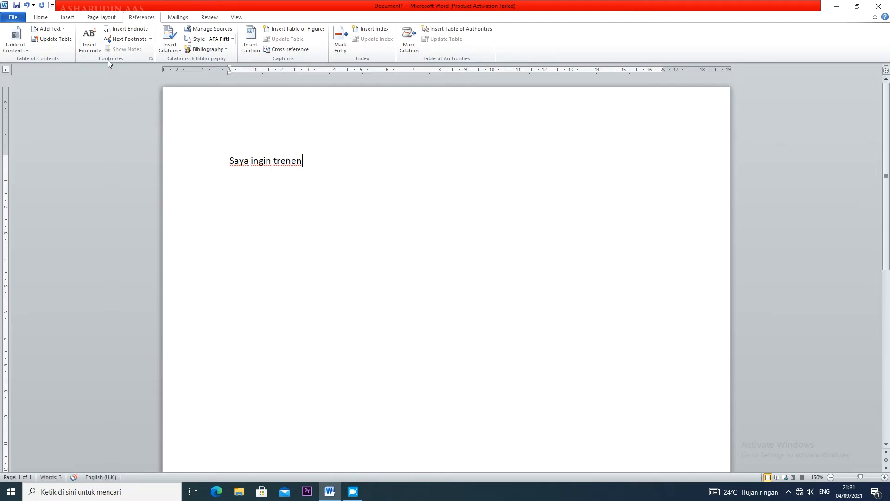
Insert a footnote after the word "trenen" with the text "Jalan-jalan".
click(99, 50)
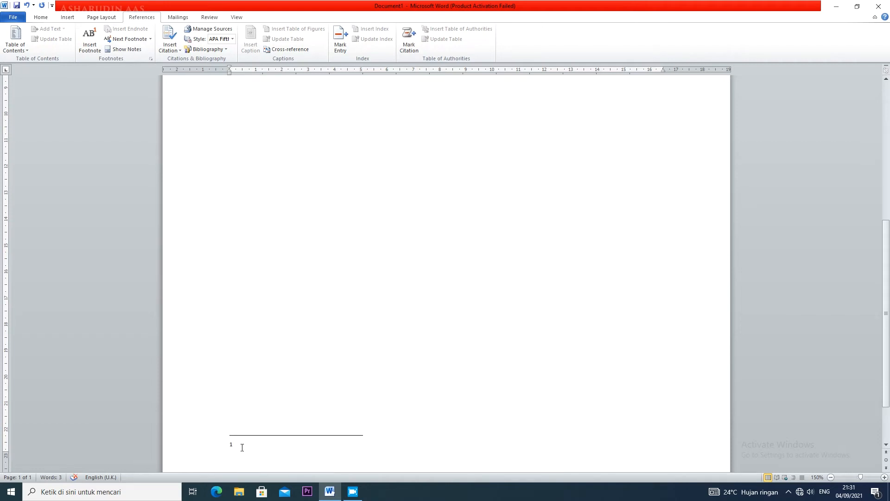
scroll(241, 448, down, 2)
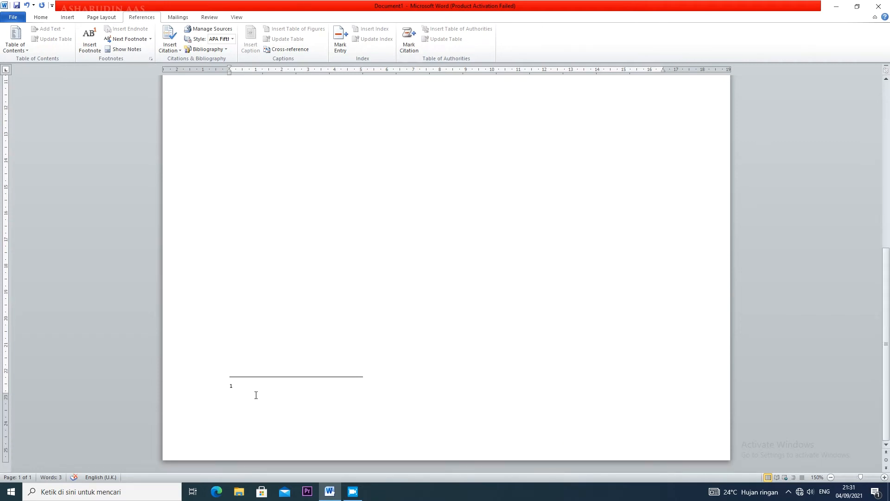
text(Jalan-jalan)
scroll(250, 391, up, 10)
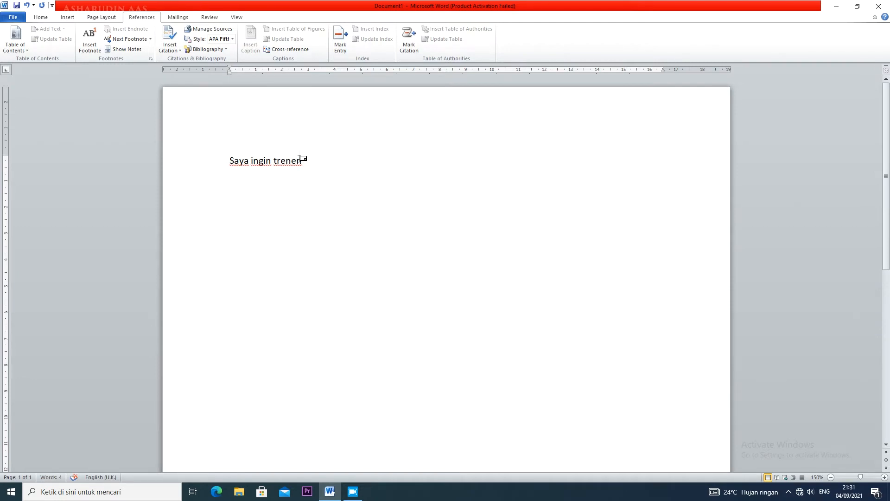
mouse_move(308, 159)
Continue the sentence with "saya suka jalan-jalan" and attach an endnote reading "refreshing" to its end.
click(322, 164)
text(saya suka)
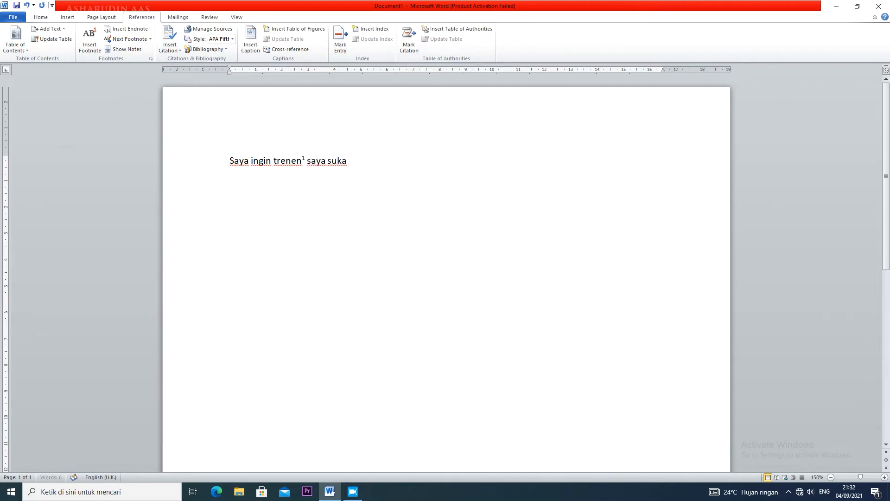
text( jalan-jalan)
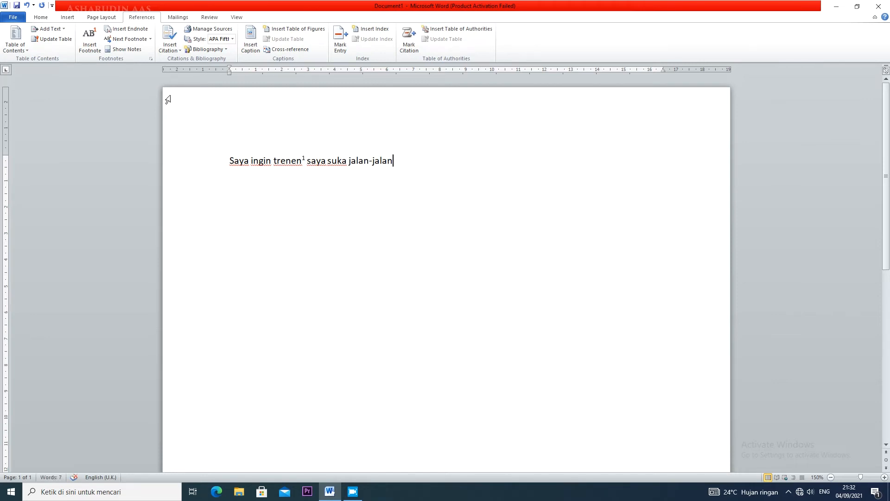
click(129, 28)
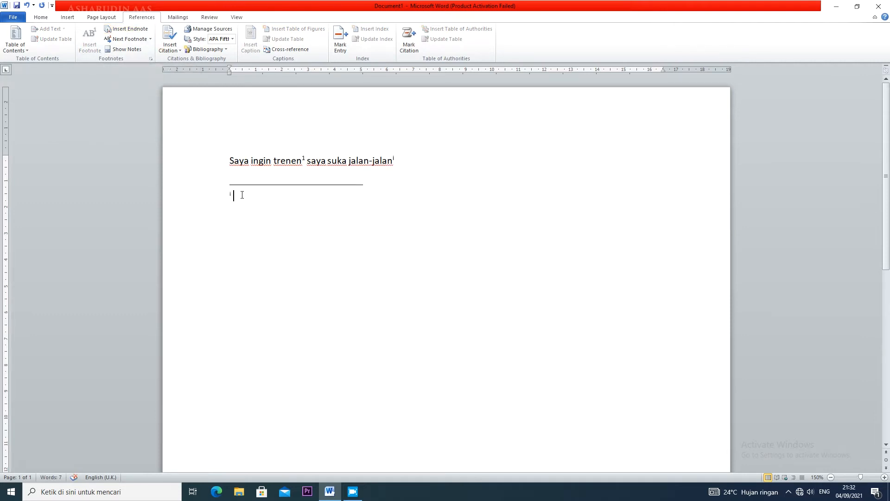
scroll(243, 213, down, 12)
scroll(243, 214, up, 11)
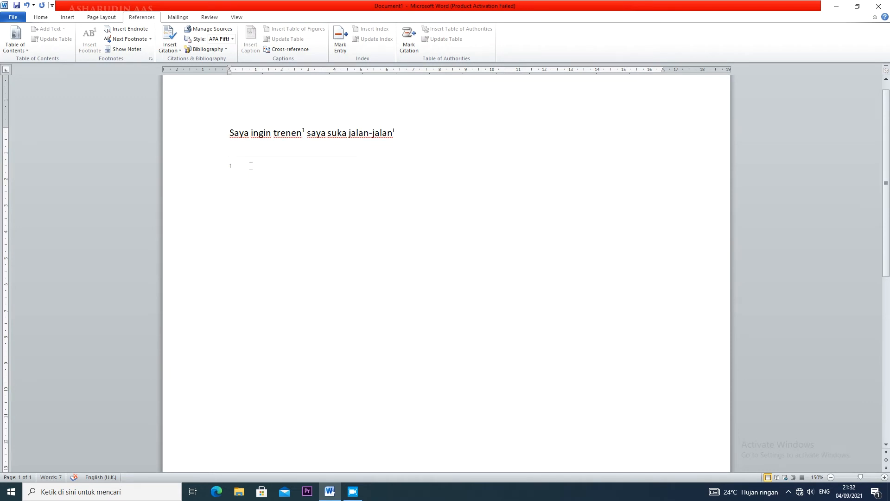
text(refreshing)
Continue the sentence with "jadi skdjfbnkdsfdbf" and attach a footnote reading "Gk tau" to its end.
click(411, 129)
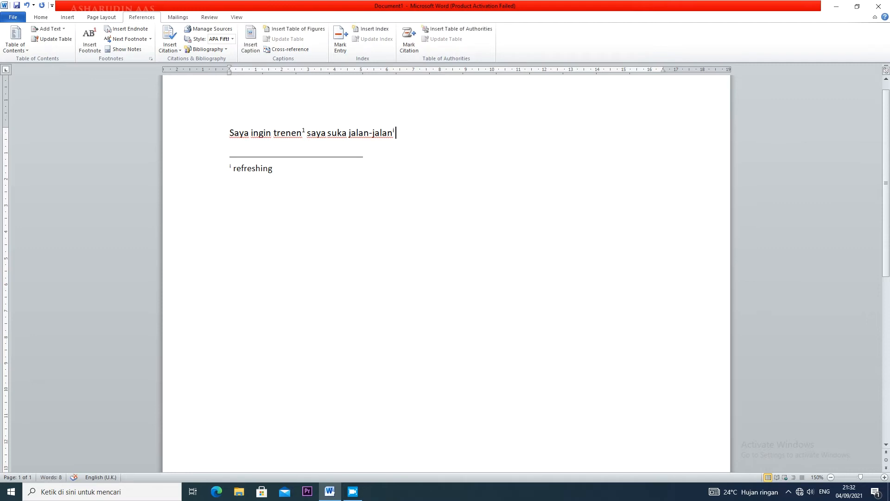
text(jadi skdjfbnkdsfdbf)
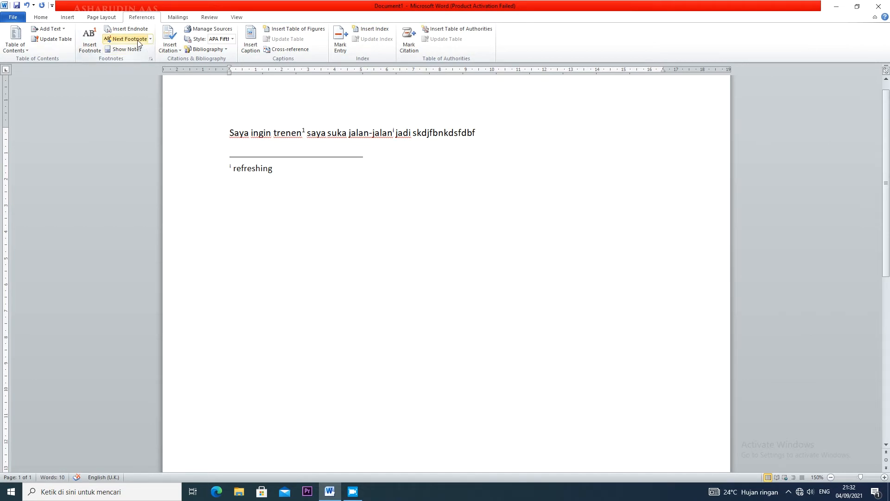
click(150, 39)
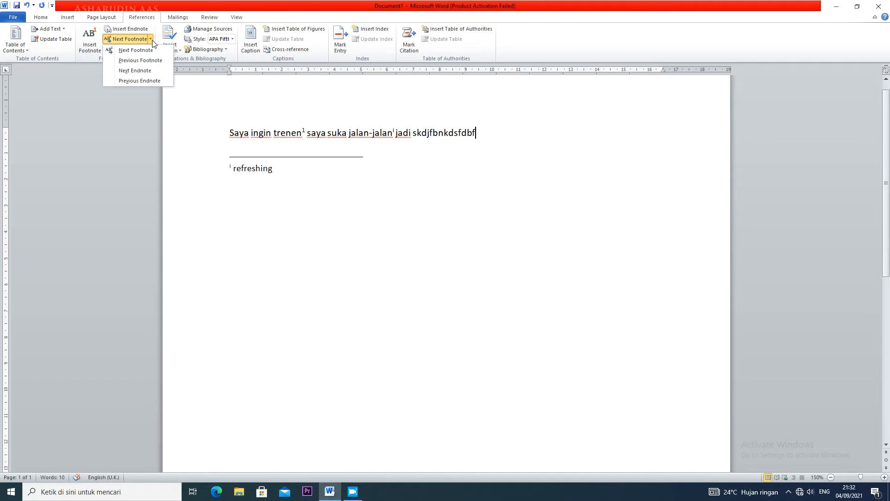
click(151, 50)
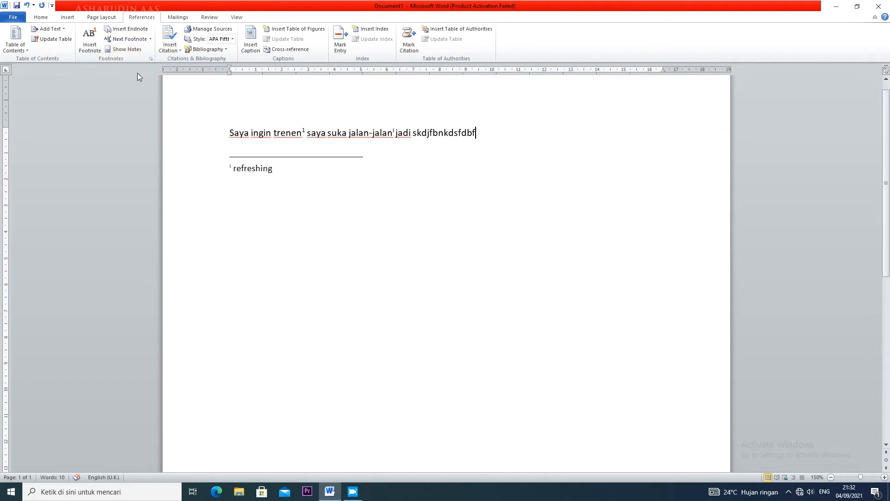
click(89, 41)
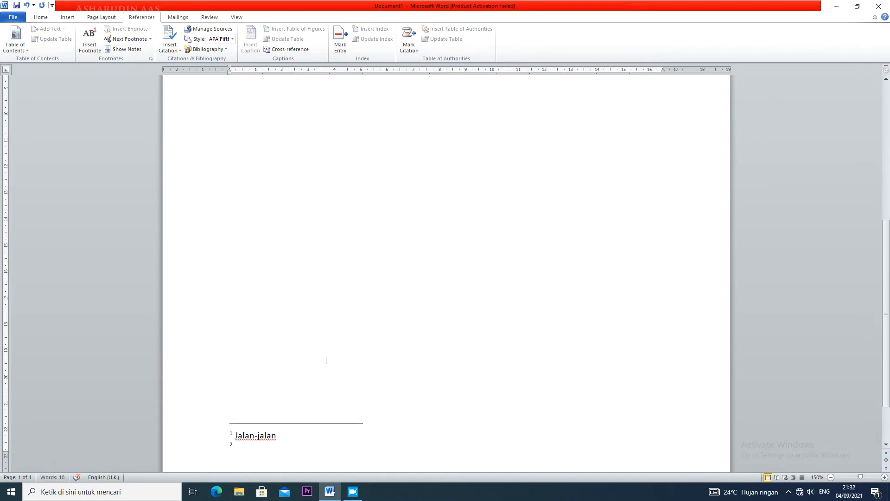
text(Gk tau)
scroll(326, 360, up, 8)
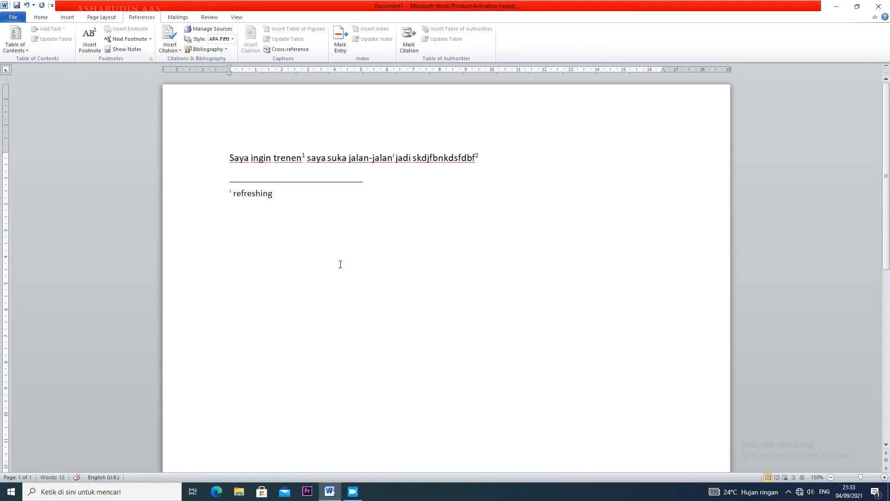
Go from the word "suka" to the next footnote reference and on to the next endnote.
click(338, 160)
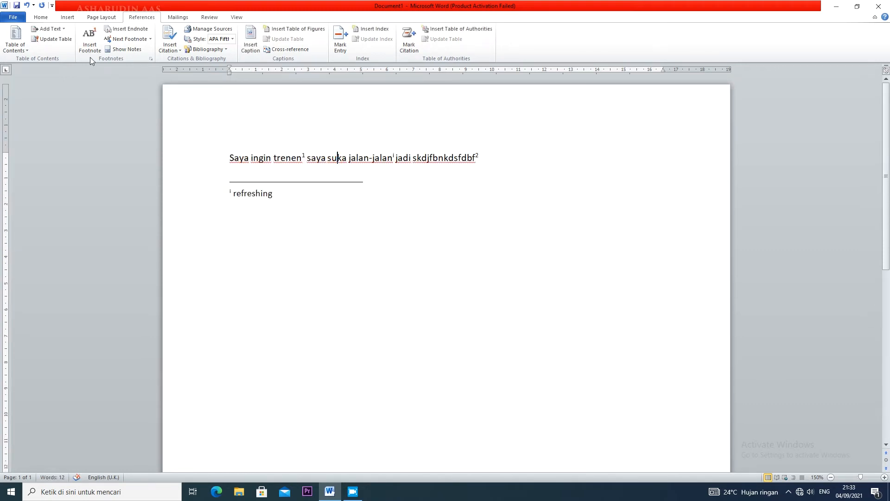
click(139, 39)
click(151, 39)
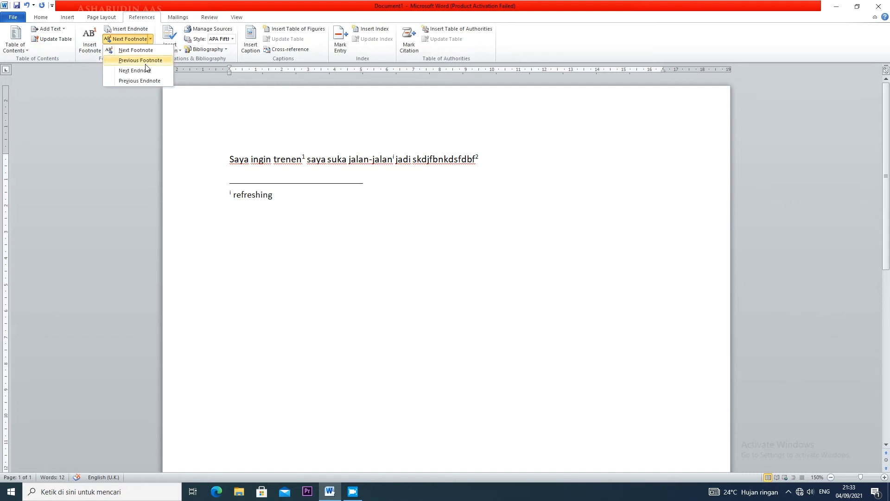
click(146, 70)
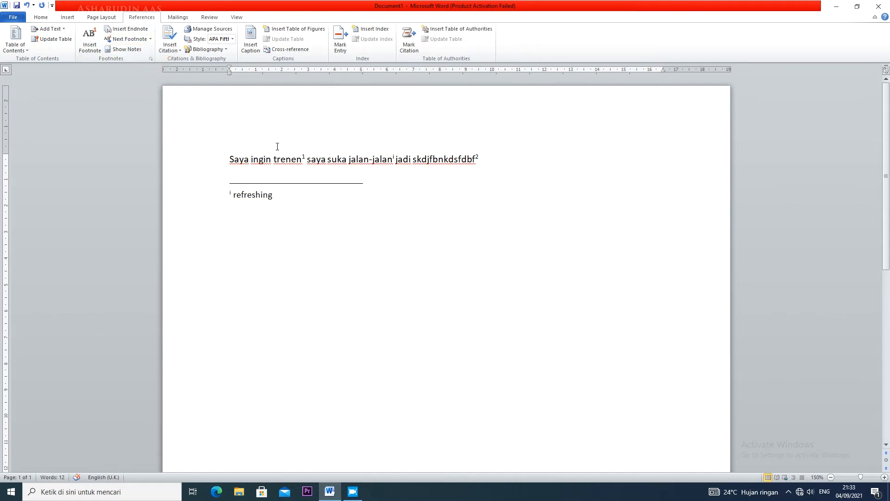
Use Show Notes to view the footnote area and go back to the note reference in the body text.
click(142, 40)
click(124, 50)
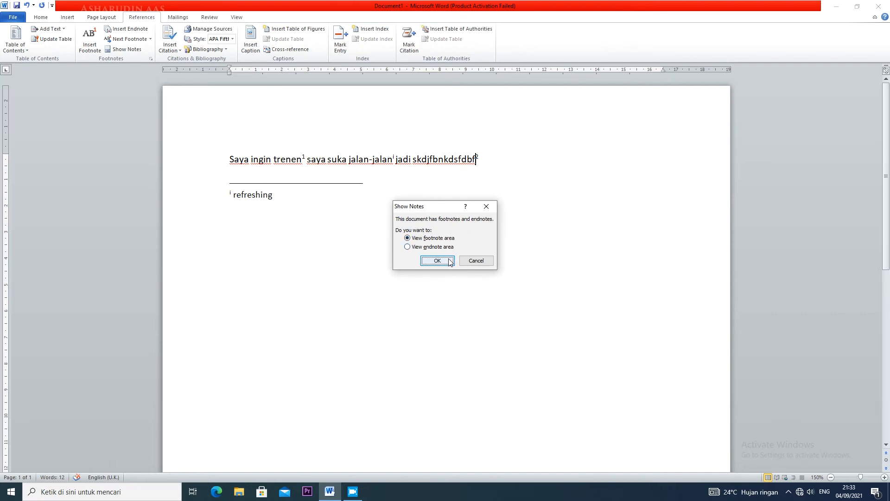
click(448, 260)
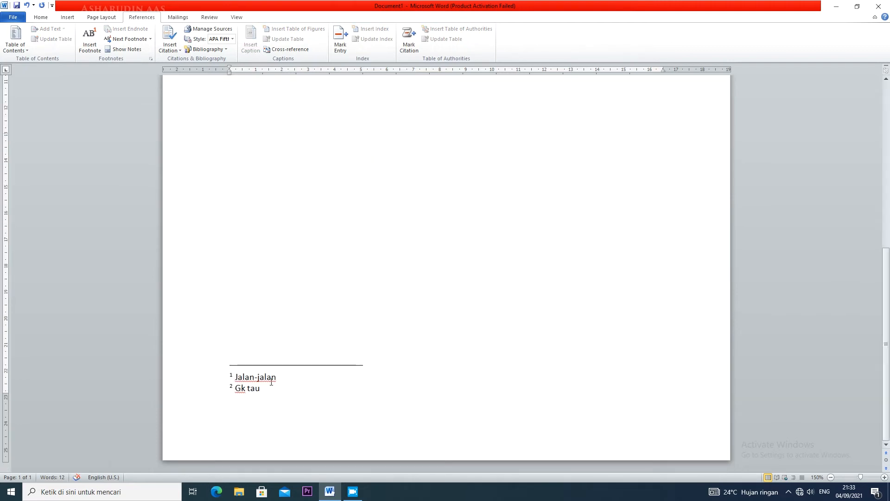
click(134, 50)
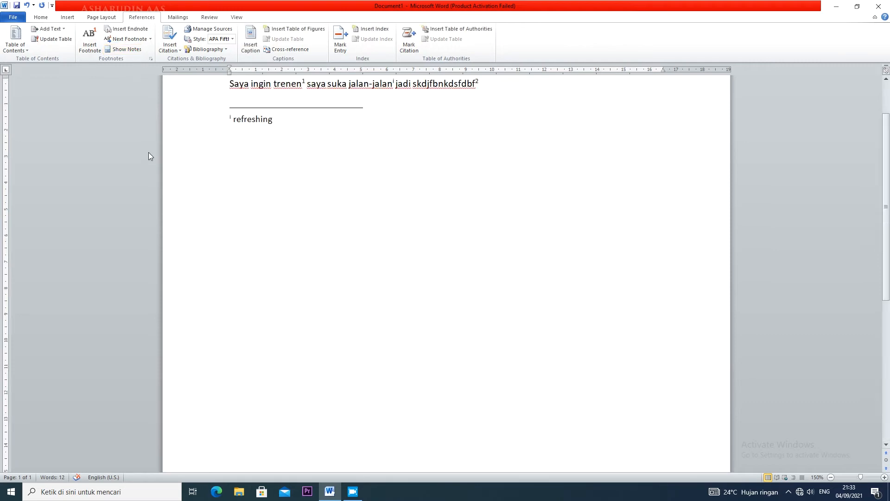
Use Show Notes to view the endnote area.
click(133, 49)
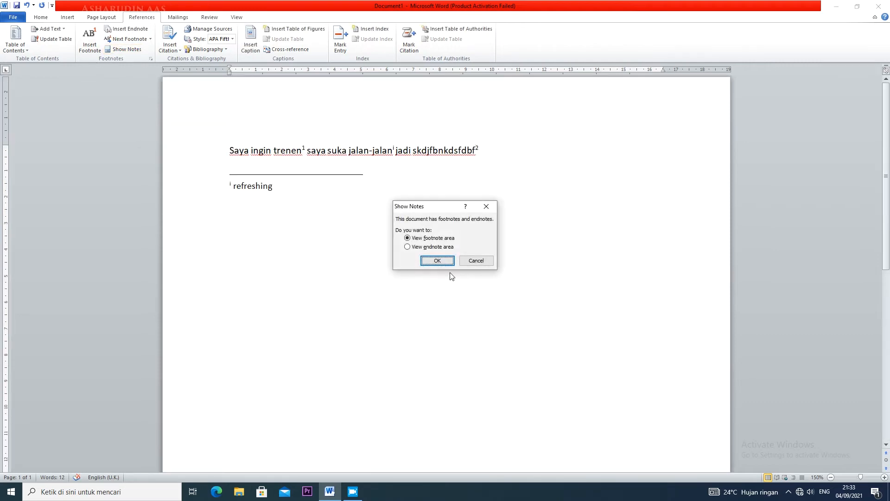
click(433, 247)
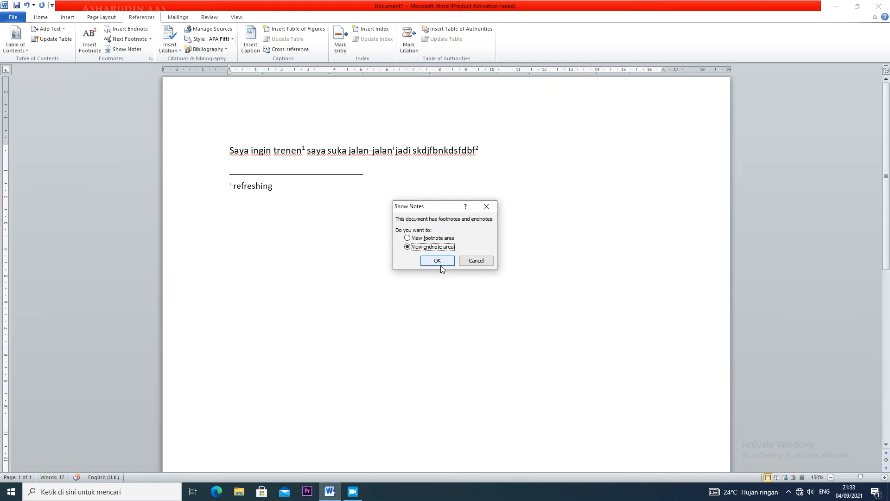
click(439, 261)
scroll(313, 205, up, 1)
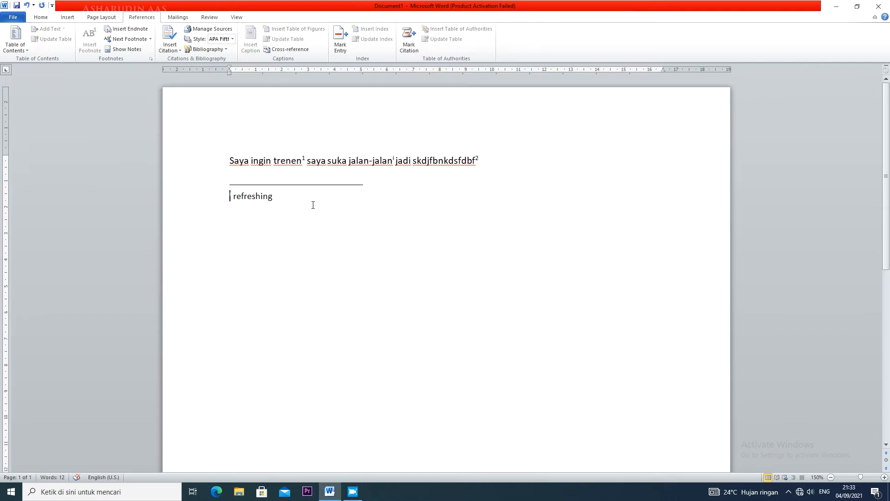
scroll(282, 324, down, 3)
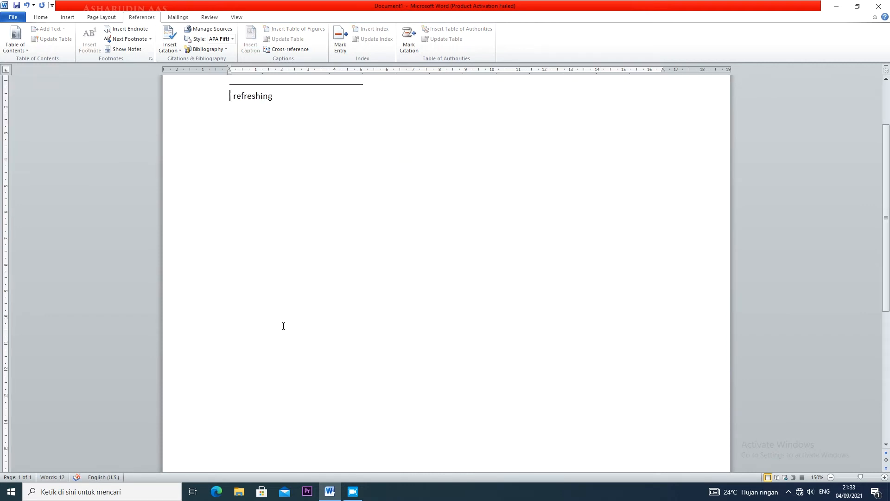
Delete the endnote text and all of the body text so the document is empty.
scroll(282, 324, up, 3)
key(ctrl+a)
key(BackSpace)
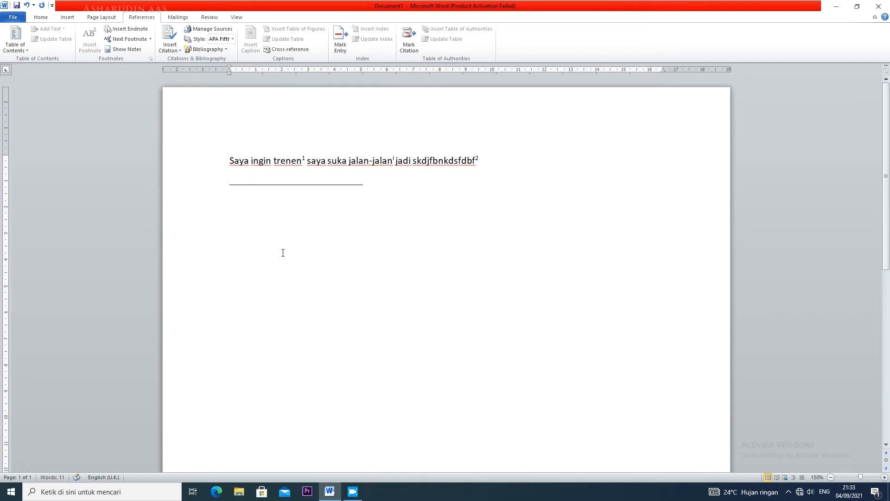
click(274, 163)
key(ctrl+a)
key(BackSpace)
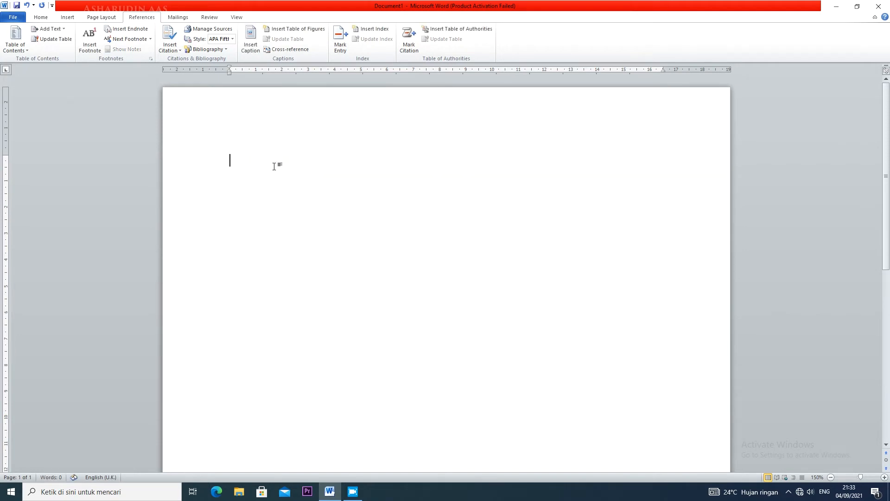
scroll(308, 380, down, 10)
scroll(307, 380, up, 10)
Browse the master list of sources and copy "fungsi-dan-langkah-langkah-setting-bios.html" to the document's current source list.
click(220, 33)
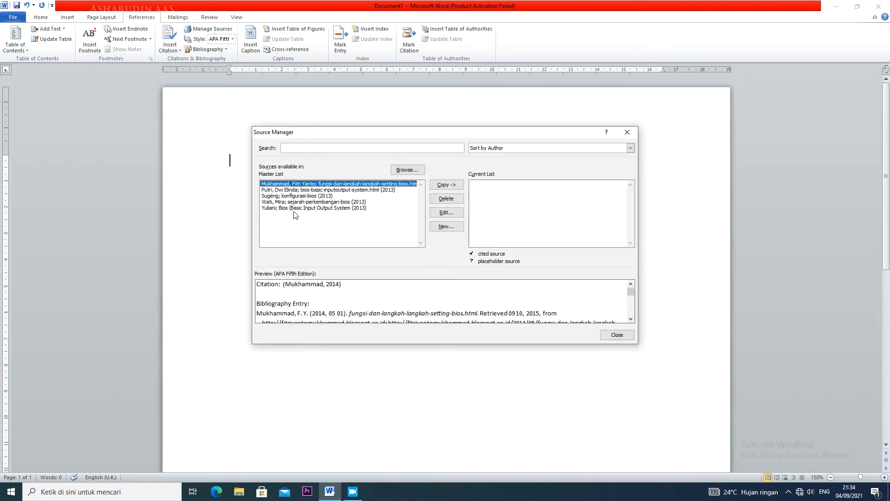
click(297, 190)
click(299, 196)
click(300, 201)
click(300, 208)
click(305, 184)
click(444, 184)
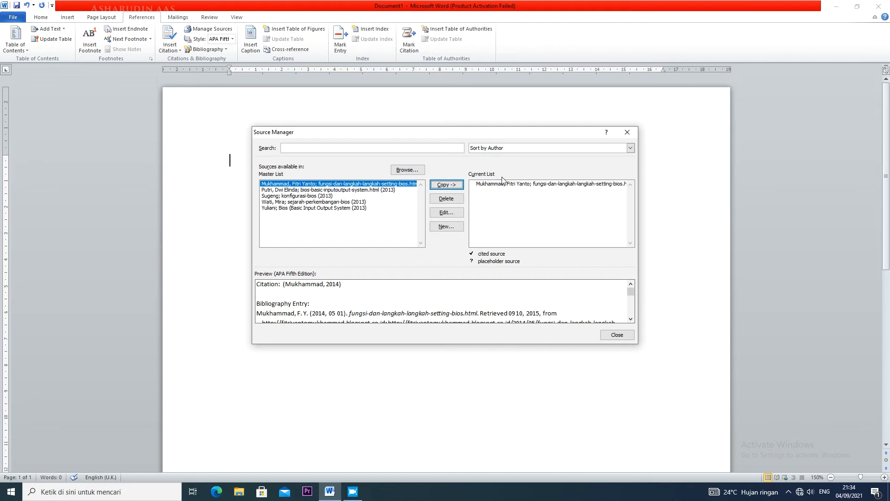
click(618, 334)
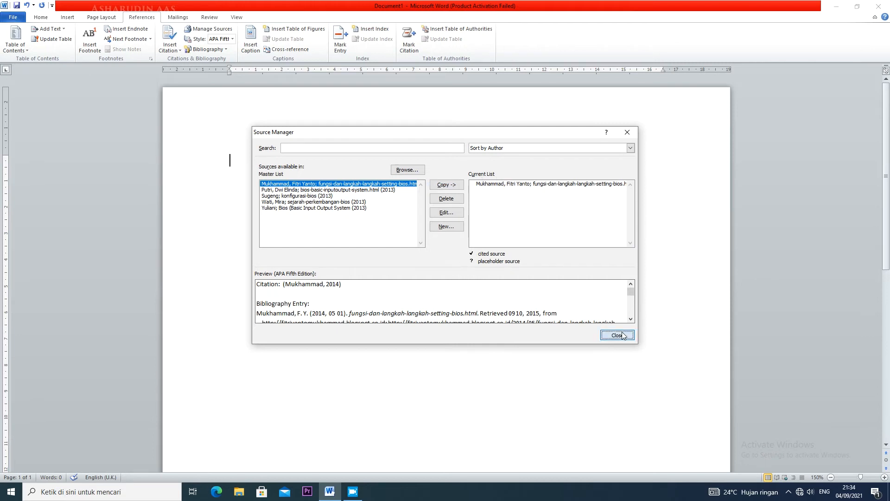
Write a sentence made of a person's first name followed by "seorang kesatria baja hitam".
text(aas s)
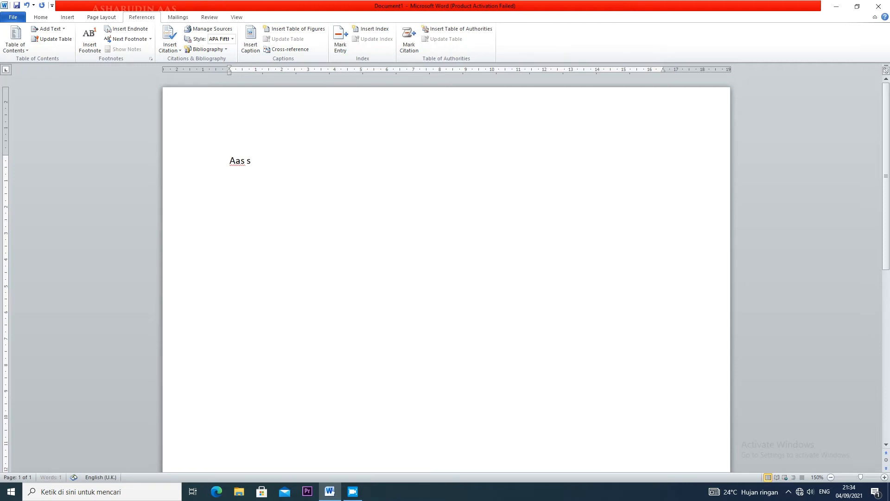
text(eorang kesatria baja hitam)
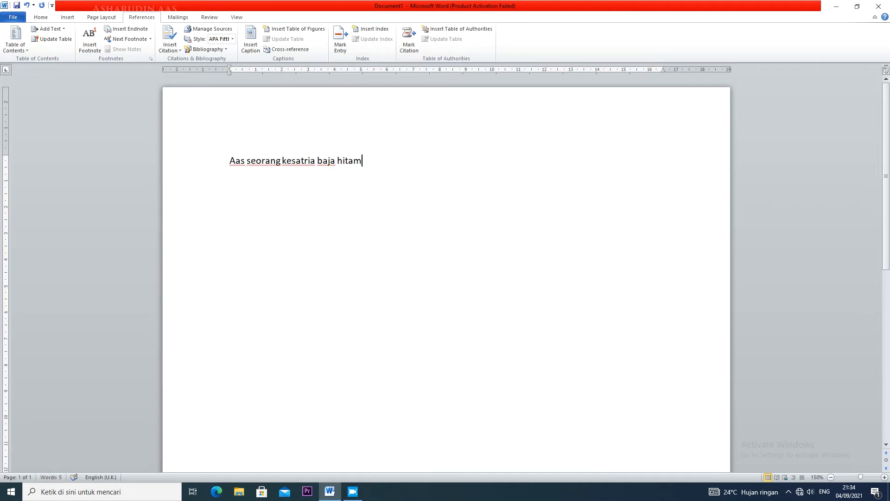
drag(229, 161, 368, 161)
click(386, 169)
Insert a citation of the source "fungsi-dan-langkah-langkah-setting-bios.html" at the end of the sentence.
click(180, 49)
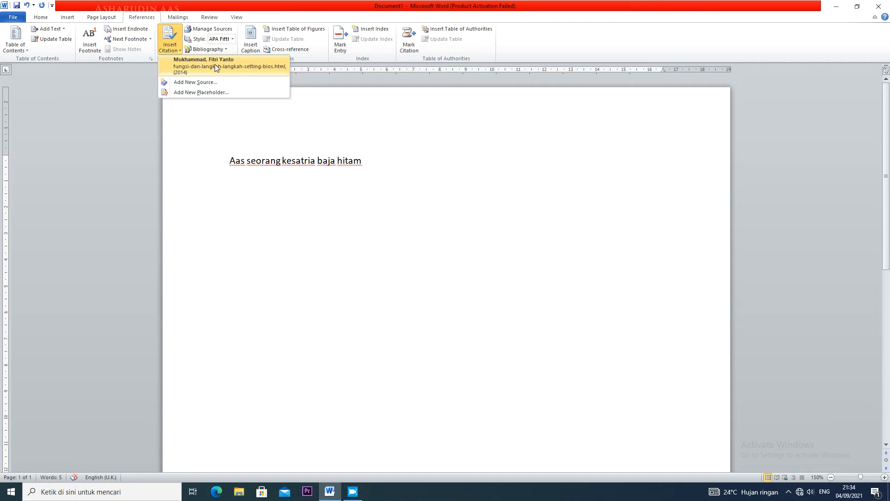
click(215, 64)
click(468, 162)
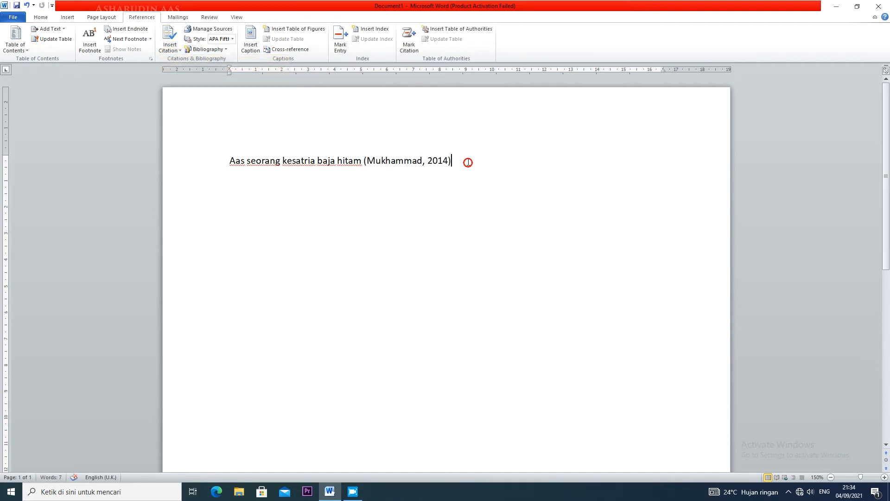
click(426, 158)
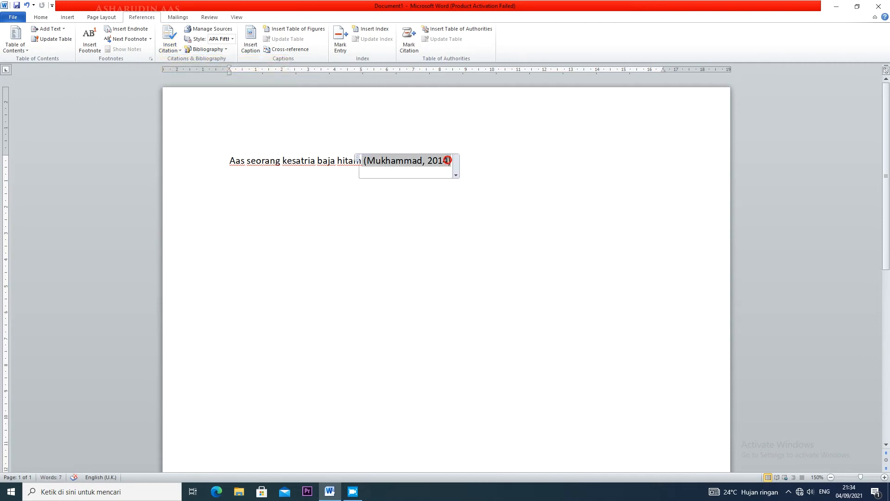
click(483, 162)
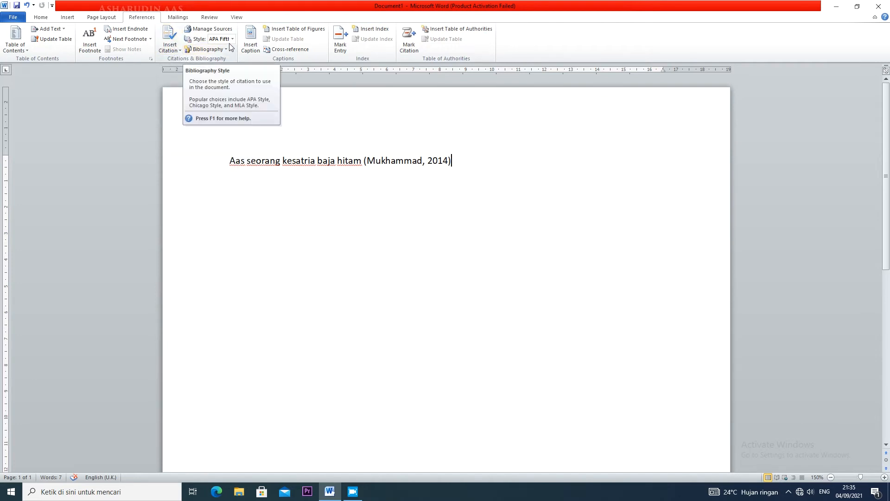
Switch the citation style to GOST - Name Sort and check the inserted citation.
click(232, 39)
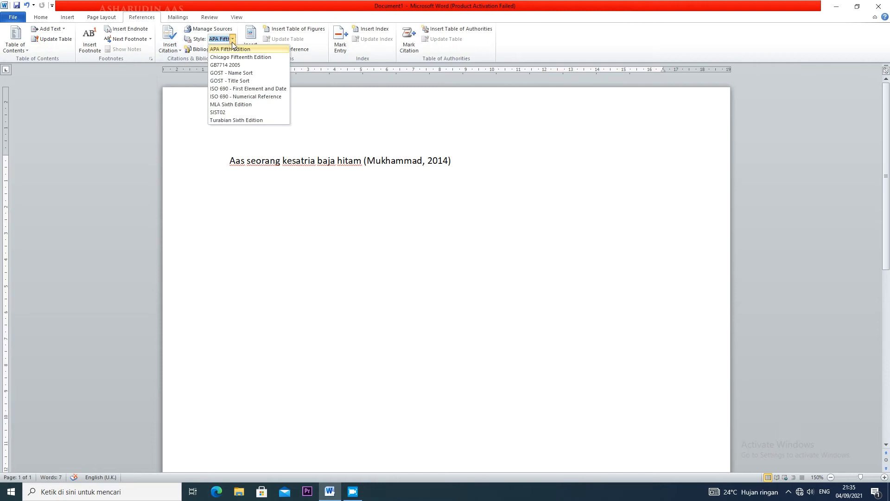
click(236, 73)
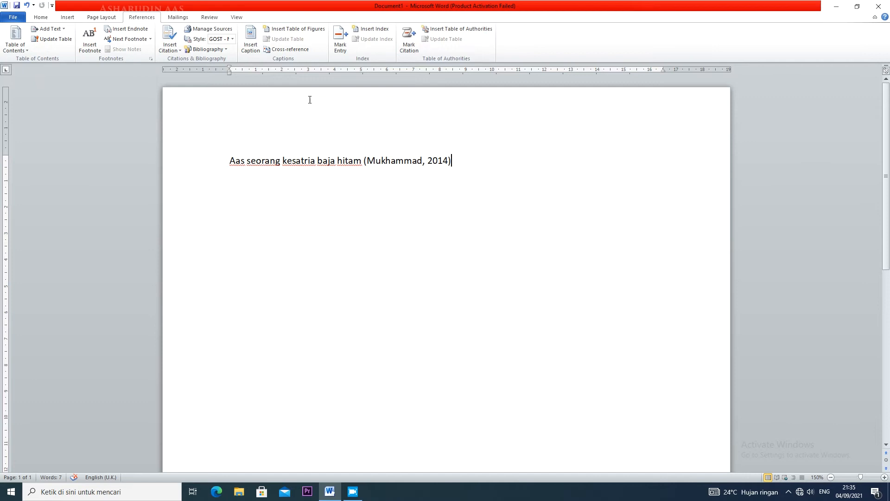
click(397, 160)
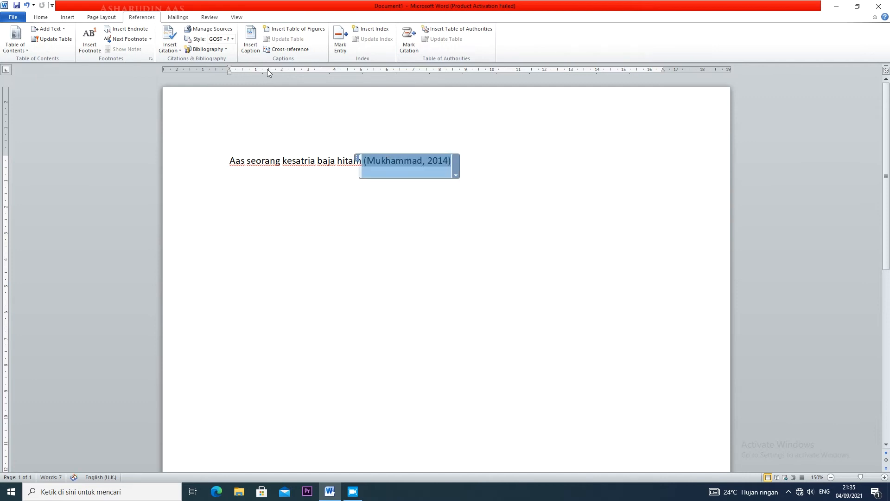
Set the citation style to SIST02 and check the format of the inserted citation.
click(233, 39)
click(221, 112)
click(501, 159)
click(370, 160)
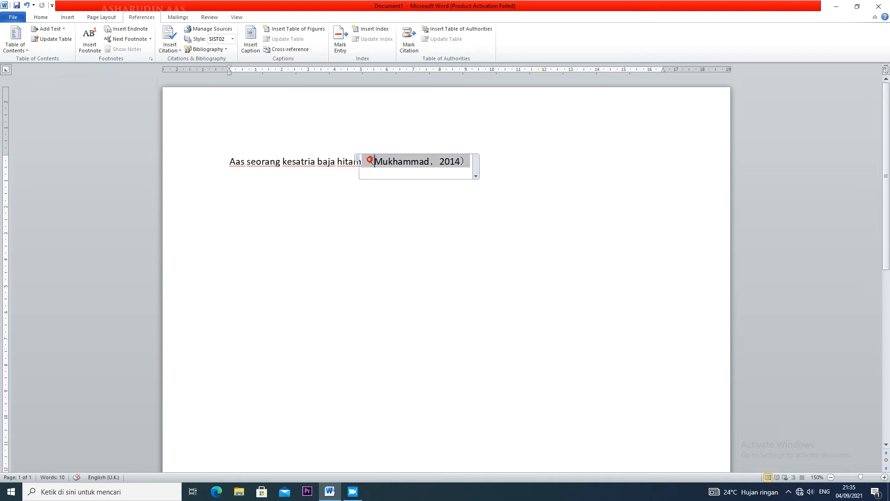
click(509, 159)
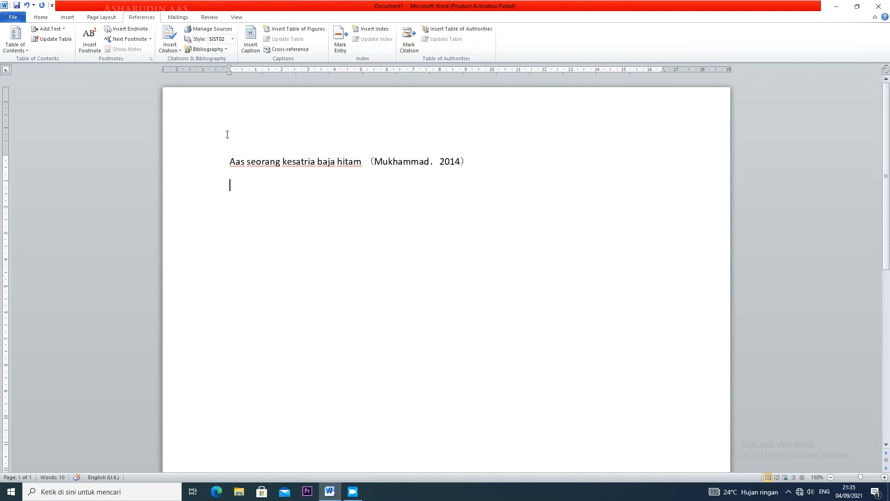
Insert the built-in Bibliography below the sentence and change its heading to "Daftar Pustaka".
click(219, 53)
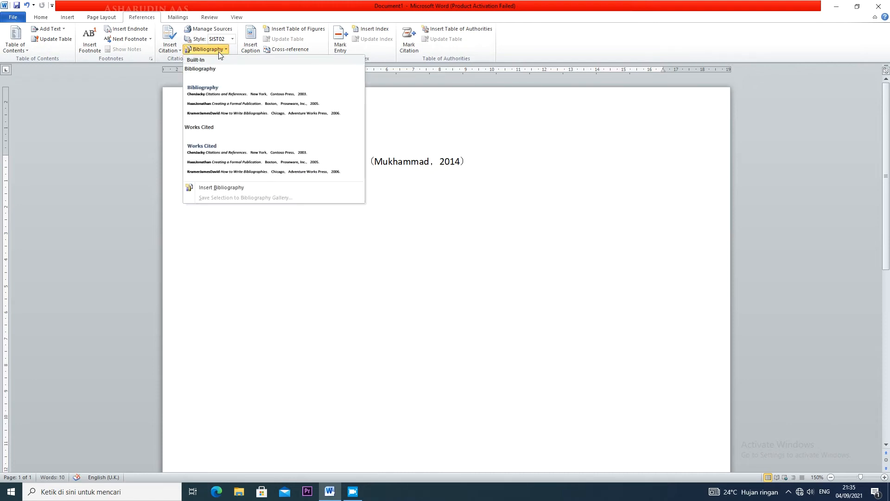
click(218, 100)
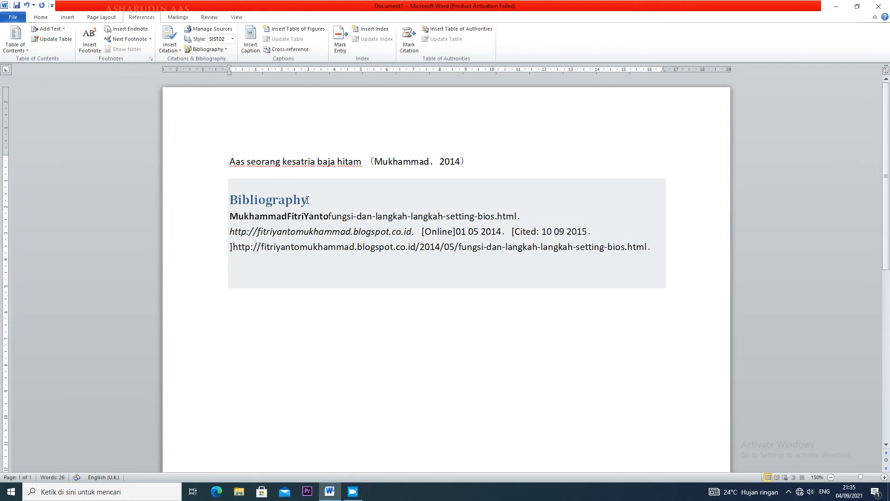
drag(310, 200, 224, 202)
text(Daftra)
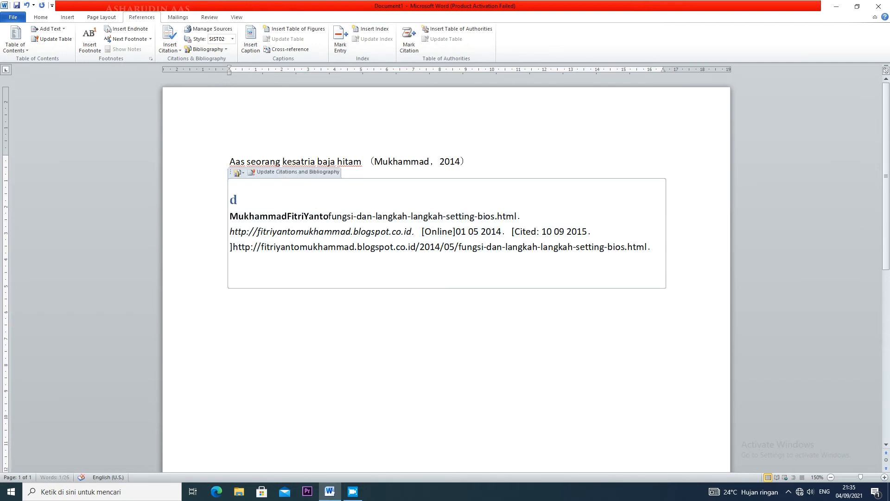
key(BackSpace)
key(BackSpace)
text(ar Pustaka)
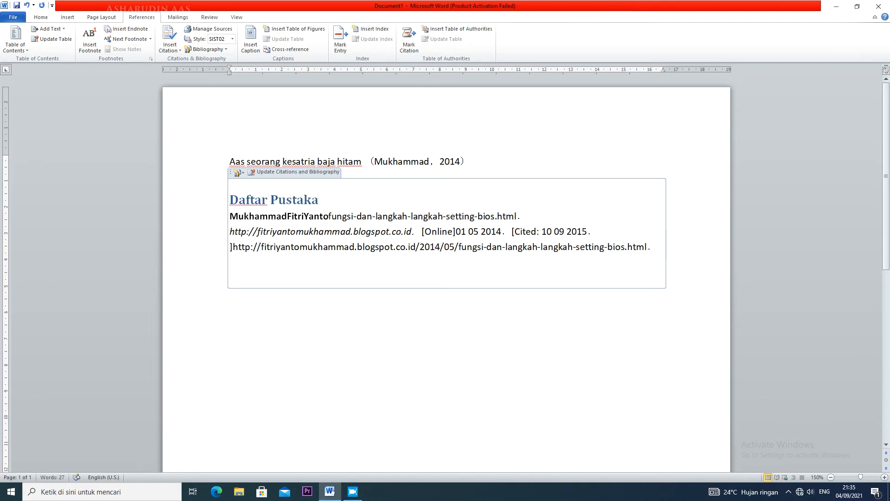
Centre the "Daftar Pustaka" heading and change its font colour to black.
key(ctrl+e)
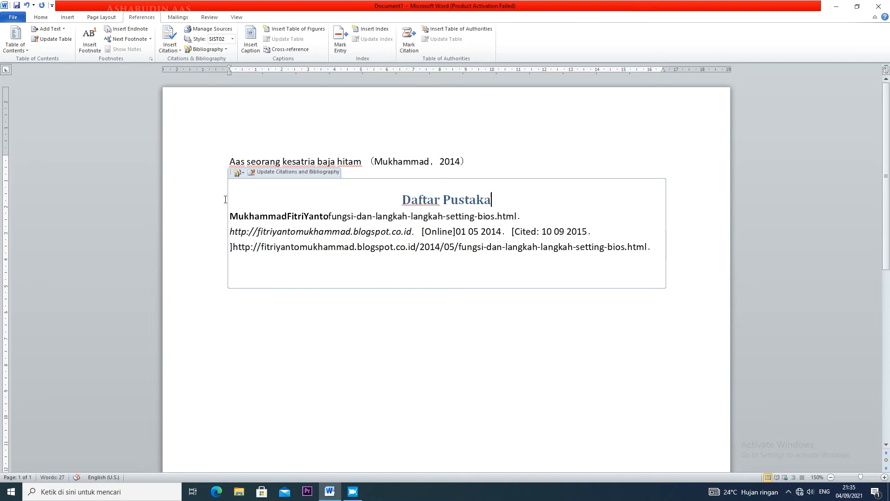
drag(402, 199, 499, 200)
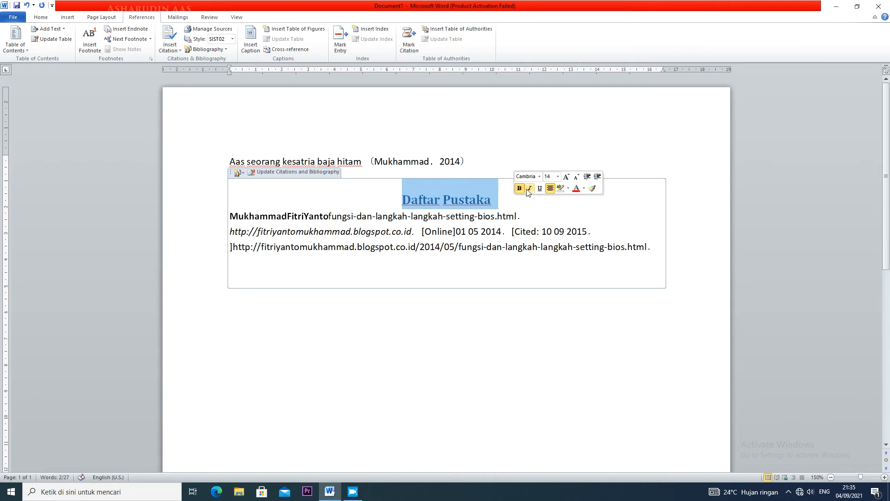
click(583, 189)
click(601, 243)
click(556, 221)
click(606, 167)
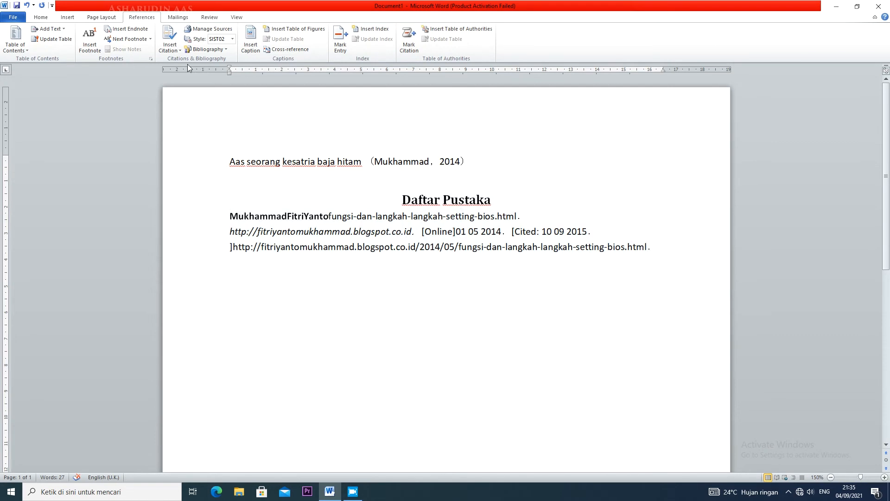
Clear the whole document and insert two clip art pictures, the eye examination and the church among trees.
key(ctrl+a)
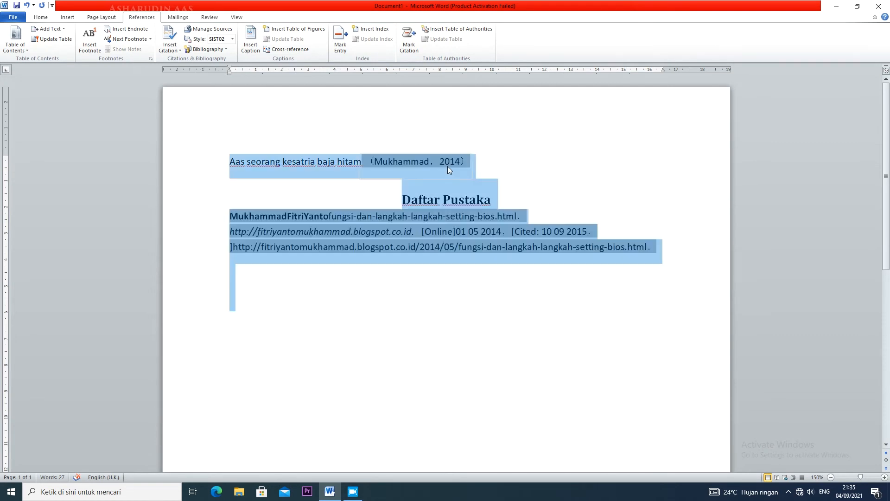
key(Delete)
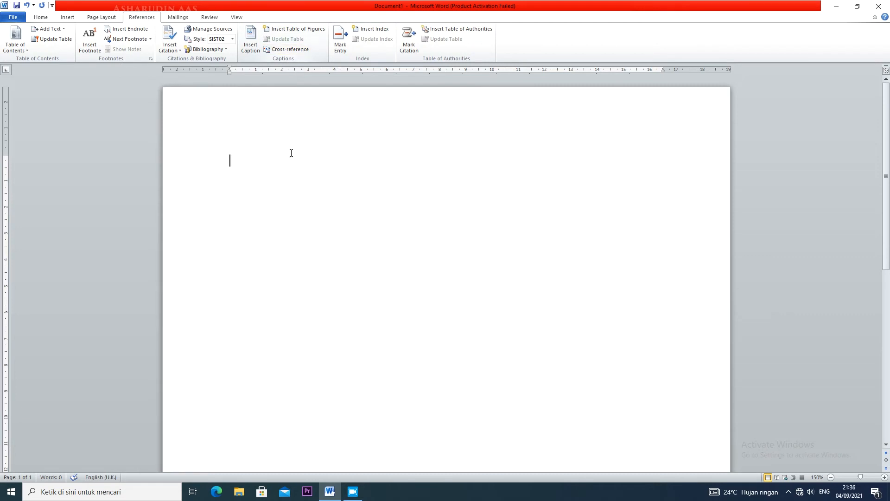
click(61, 18)
click(117, 37)
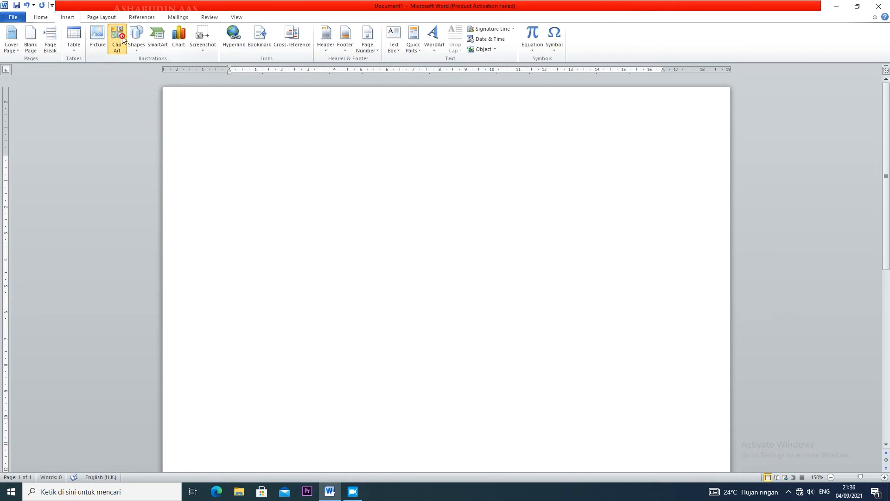
click(872, 90)
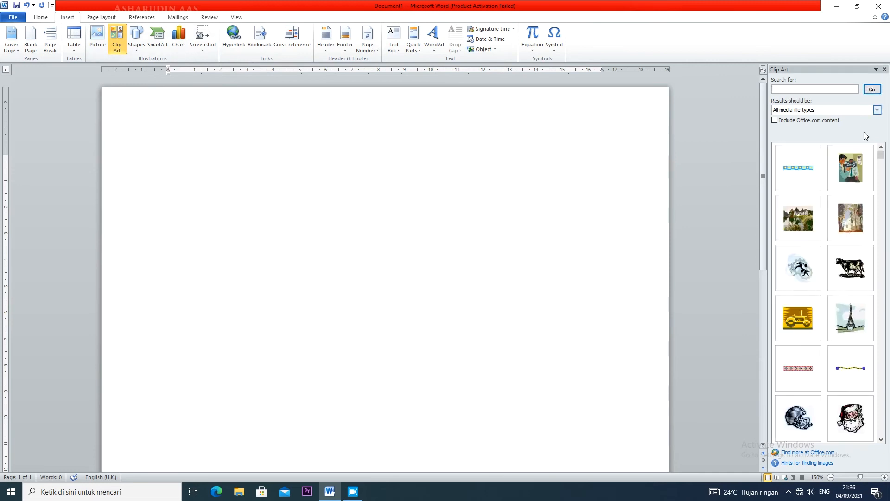
click(851, 167)
click(852, 217)
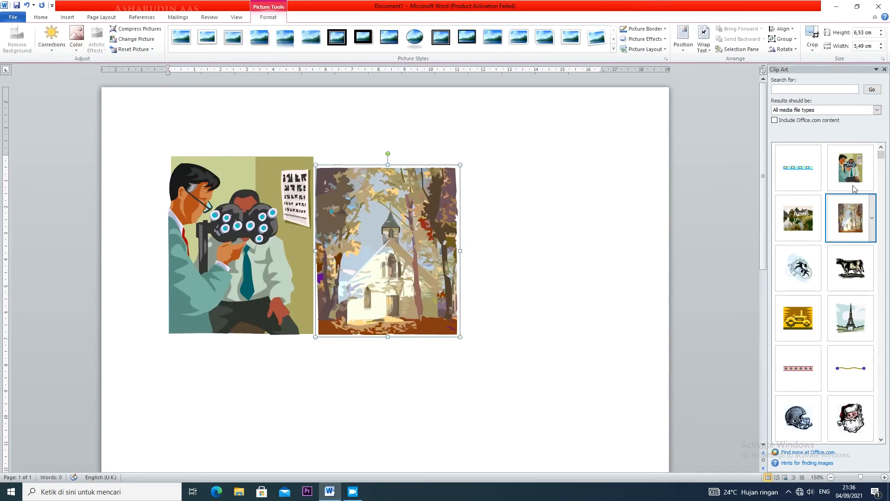
Close the Clip Art pane, then move the church picture before the eye examination picture and shrink it to a thumbnail.
click(885, 69)
drag(387, 214, 297, 221)
drag(375, 337, 275, 219)
Resize the eye examination picture to about 3.22 × 2.59 cm and the church picture to about 3.07 × 2.58 cm.
click(383, 246)
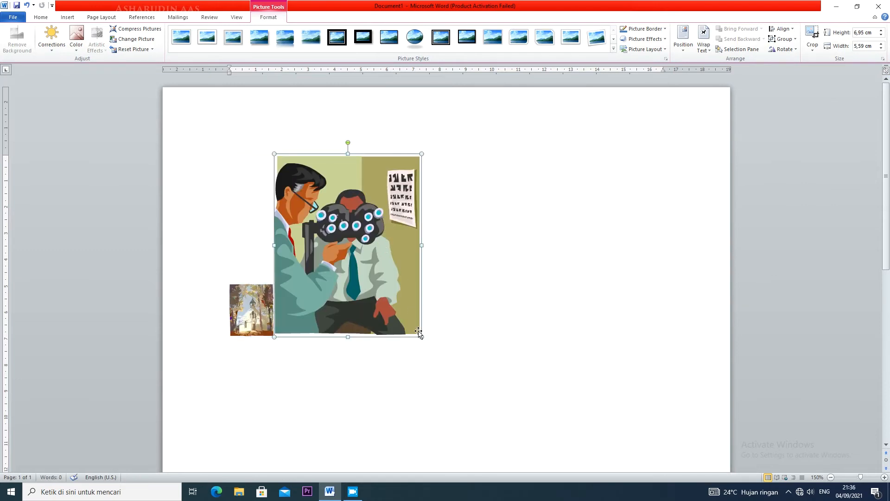
drag(420, 334, 318, 167)
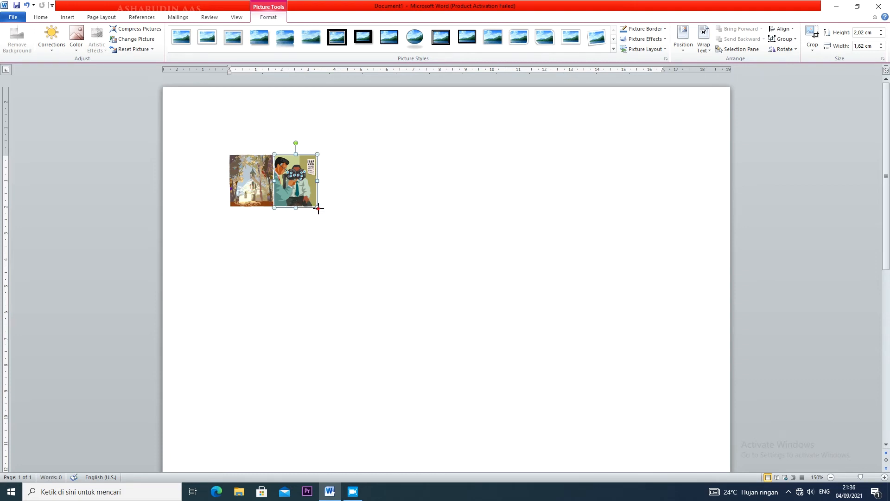
drag(317, 208, 344, 239)
click(256, 200)
drag(275, 238, 298, 264)
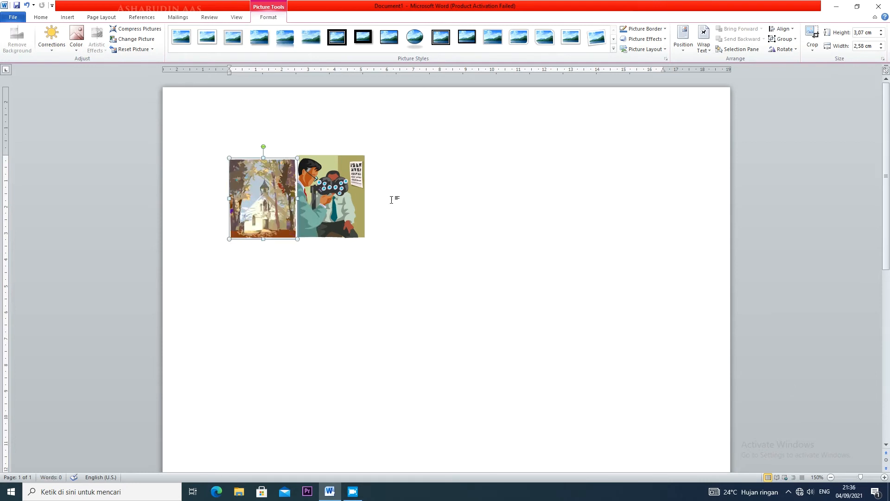
Place the eye examination picture on its own line below the church picture, leaving two blank lines between them.
click(308, 211)
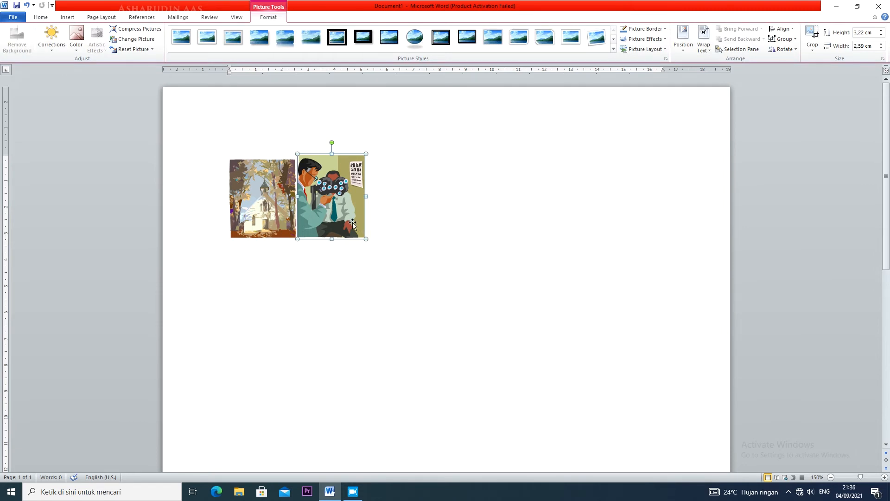
key(Left)
key(Return)
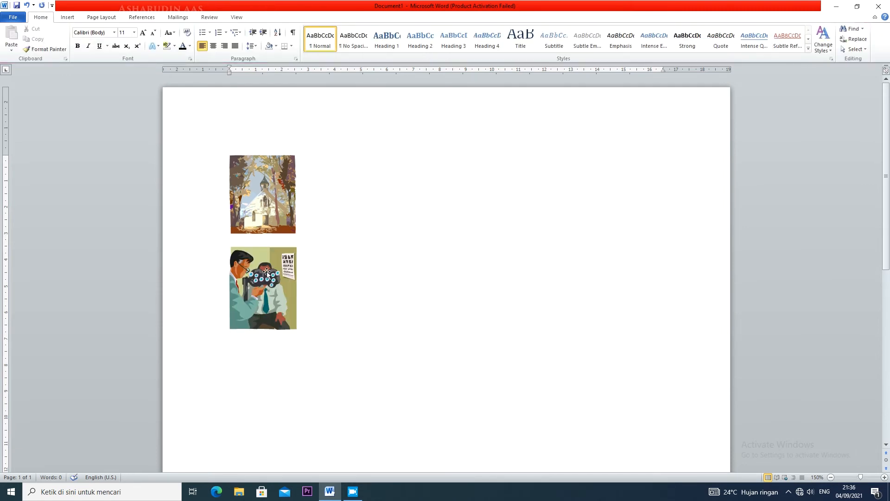
key(Return)
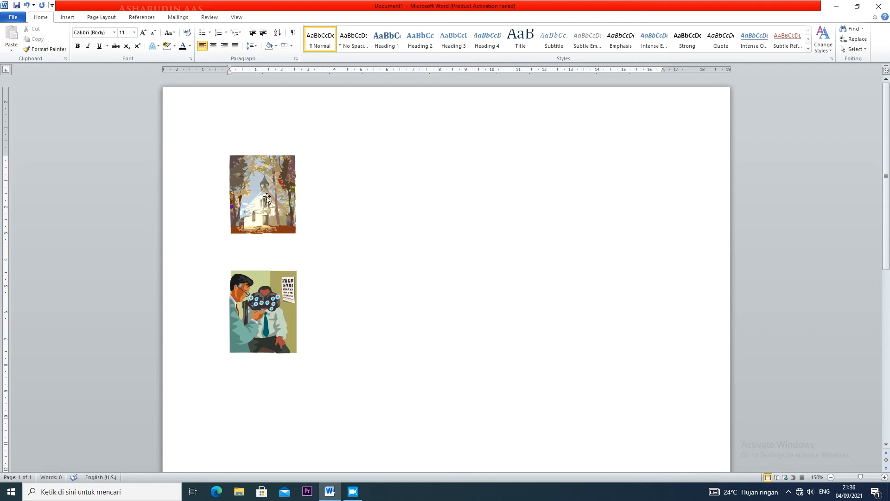
click(266, 197)
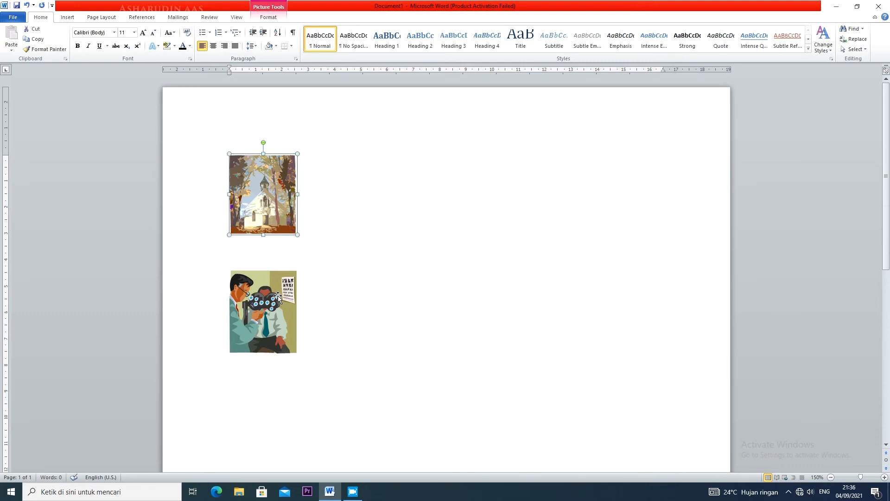
click(312, 261)
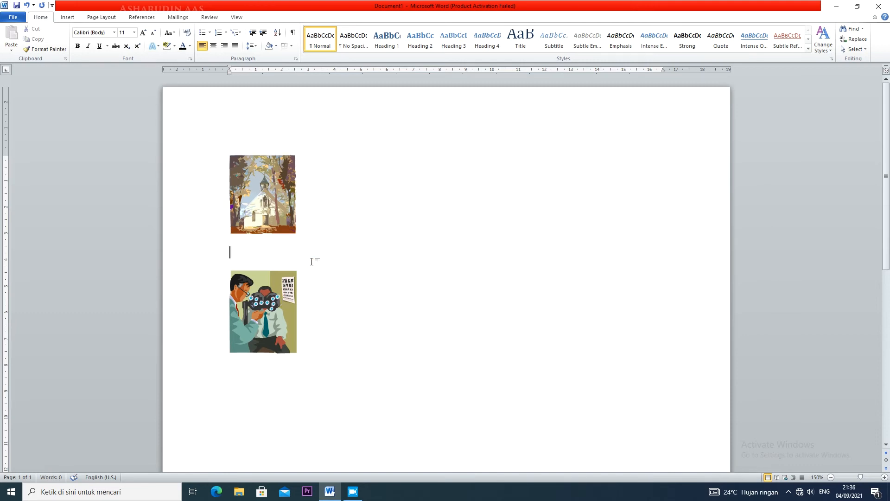
click(262, 165)
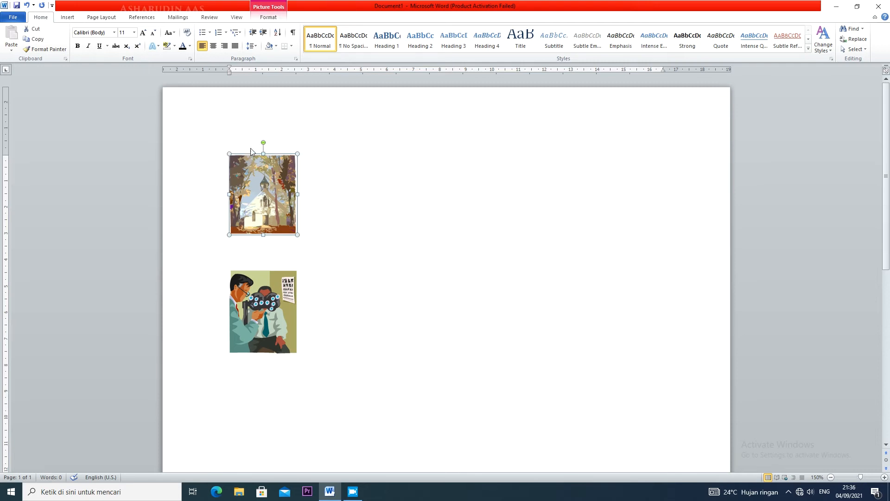
click(255, 241)
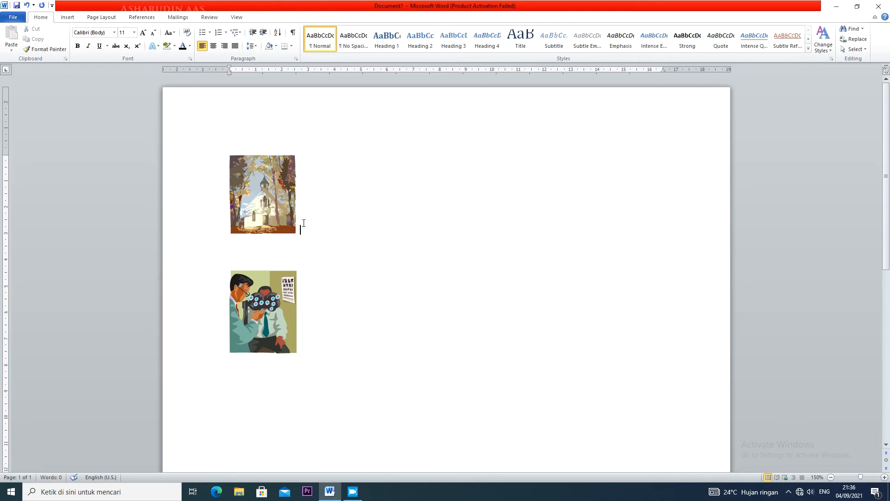
key(Return)
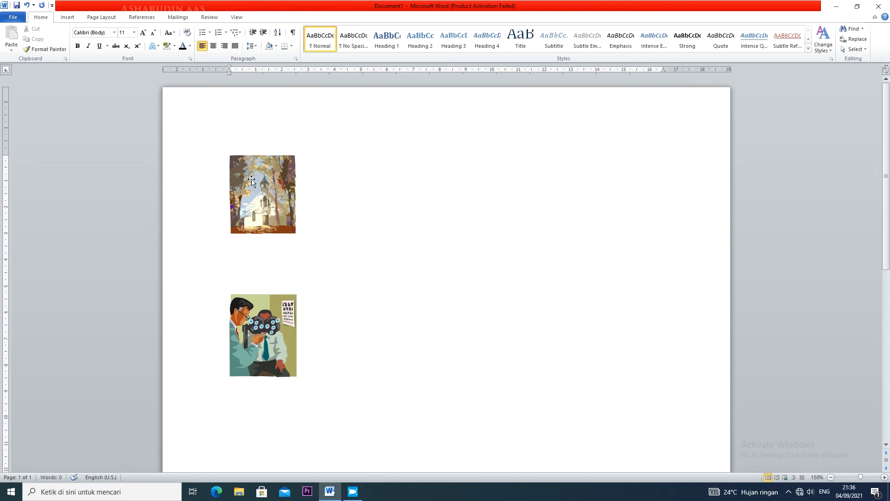
Insert the caption "Gambar 1 tentang rumah" below the church picture, using the label Gambar.
click(141, 17)
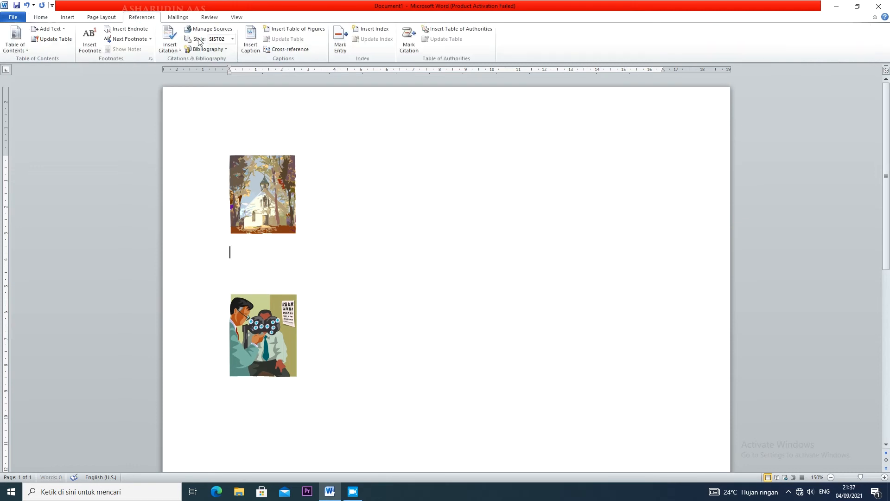
click(256, 52)
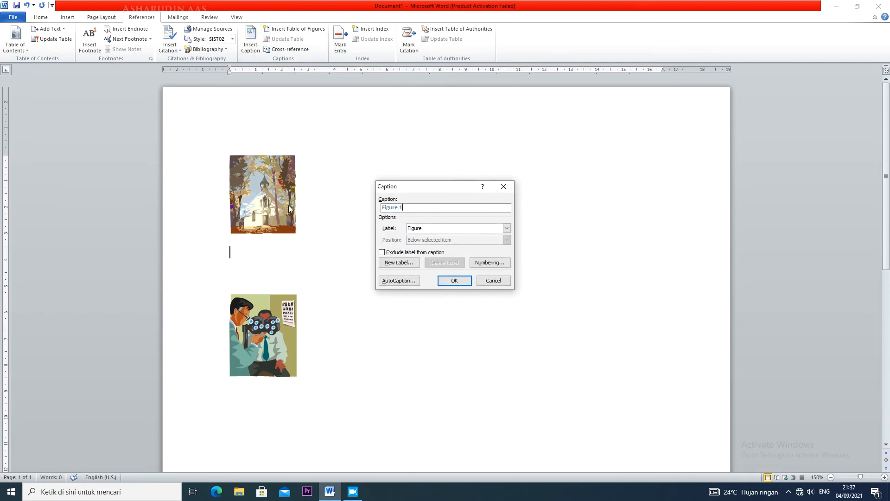
click(506, 228)
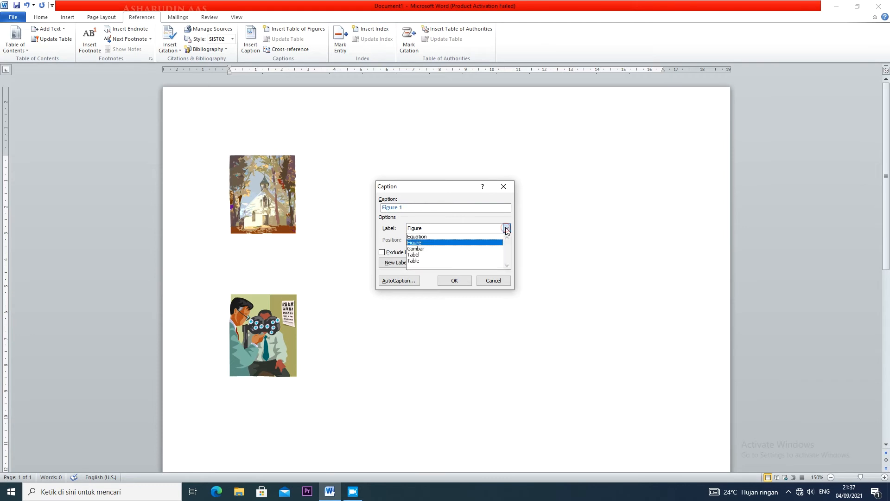
click(420, 249)
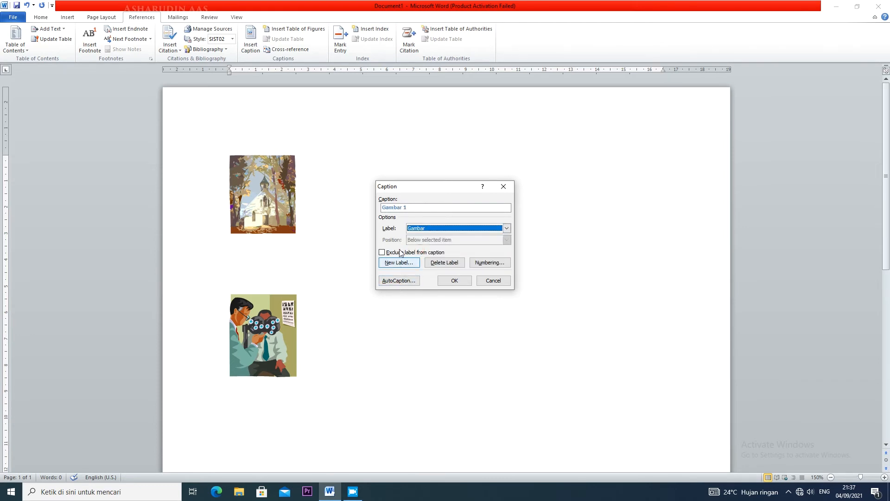
click(421, 207)
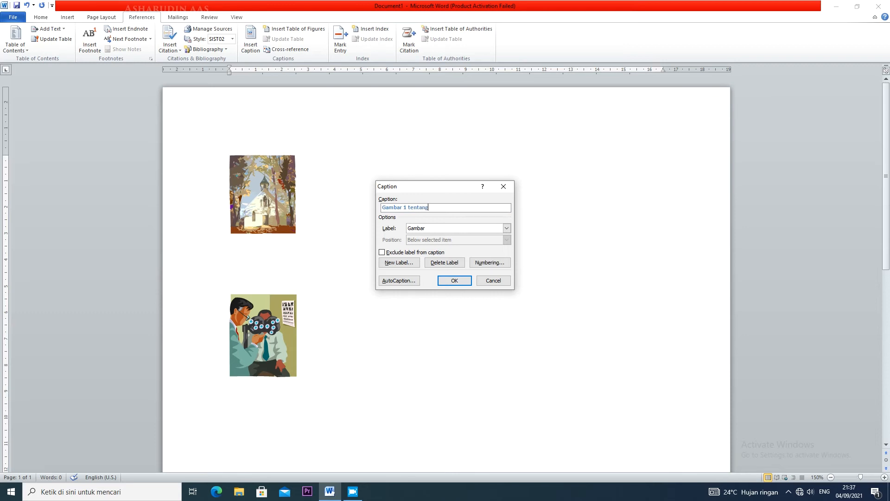
text(tentang rumah)
click(449, 280)
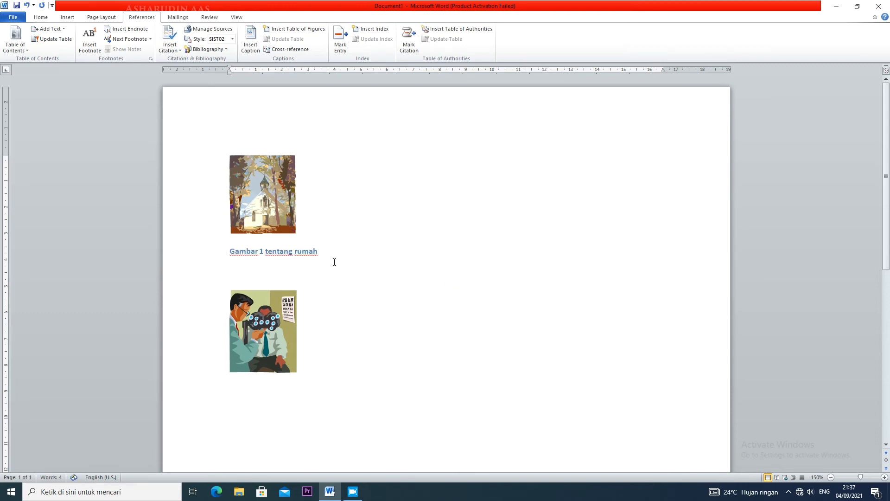
Insert the caption "Gambar 2 tentang kedokteran" on a new line below the eye examination picture.
click(278, 365)
click(313, 363)
key(Return)
click(251, 41)
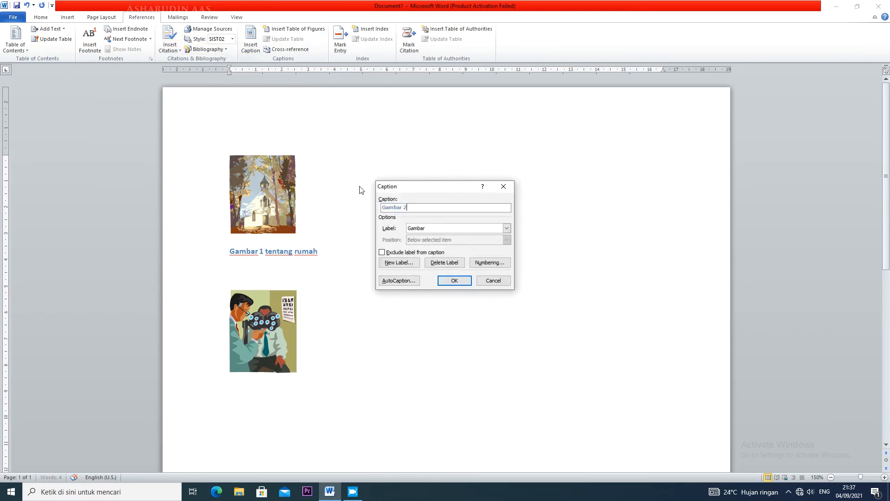
text(tentang keo)
text(okteran)
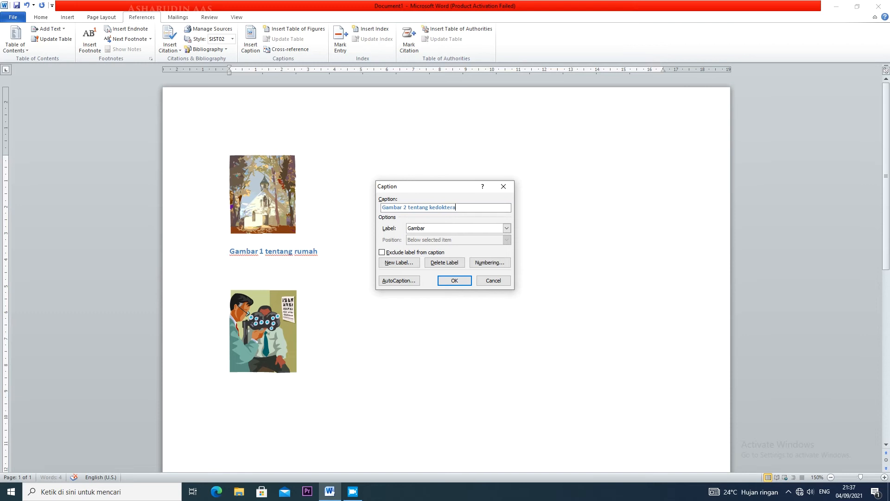
click(454, 280)
Insert a table of figures for the caption label Gambar on a new line below the second caption.
scroll(443, 284, down, 2)
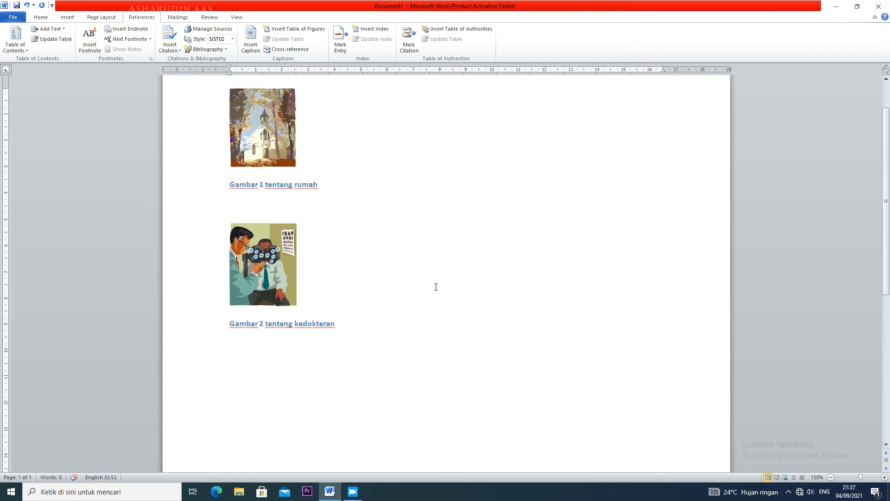
key(Return)
click(301, 34)
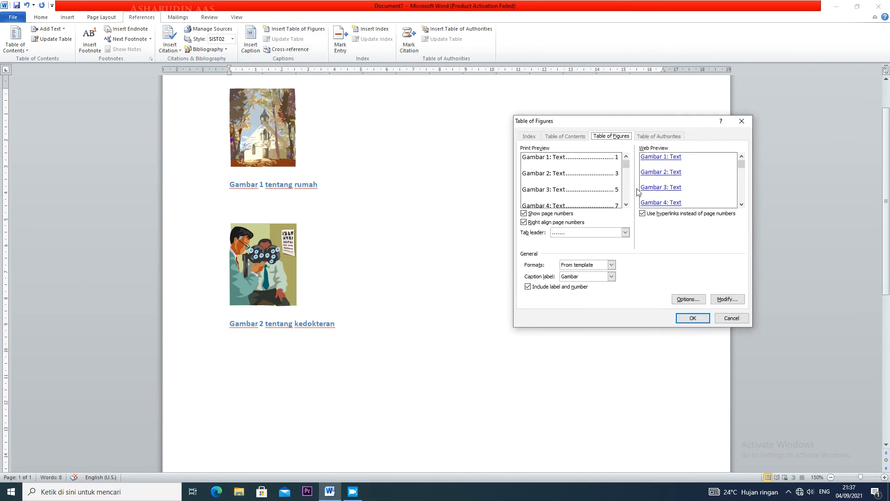
click(611, 277)
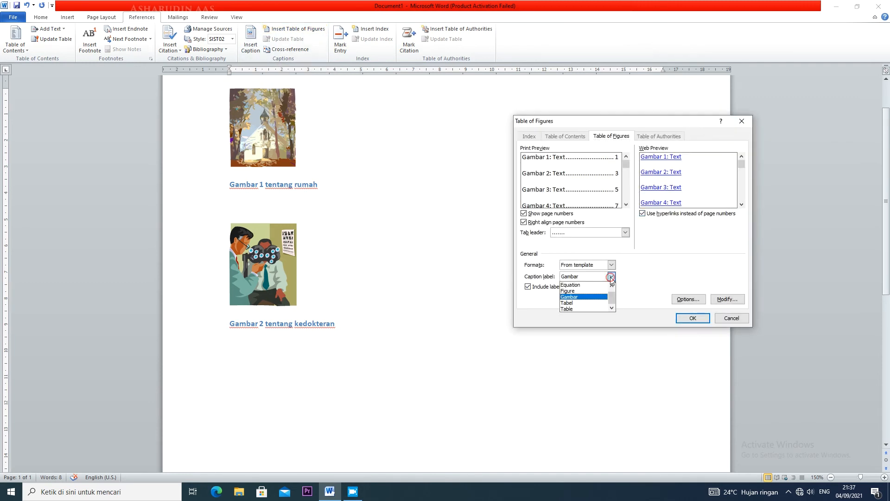
click(612, 277)
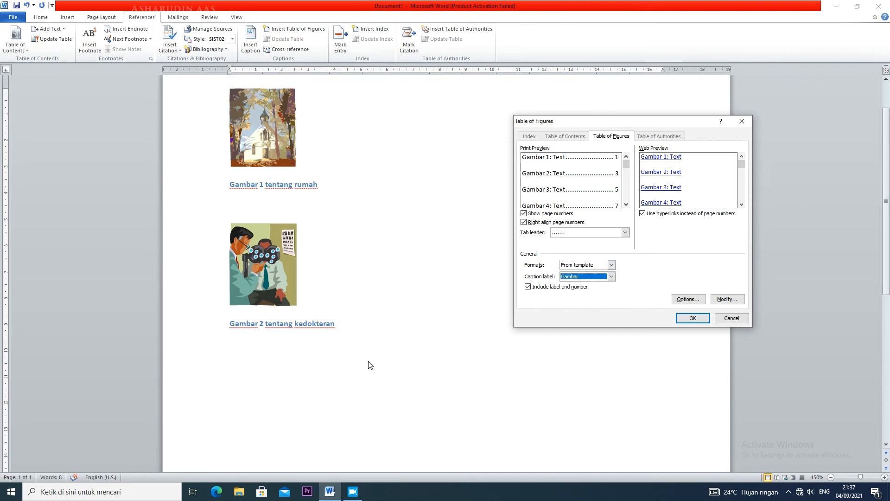
click(693, 318)
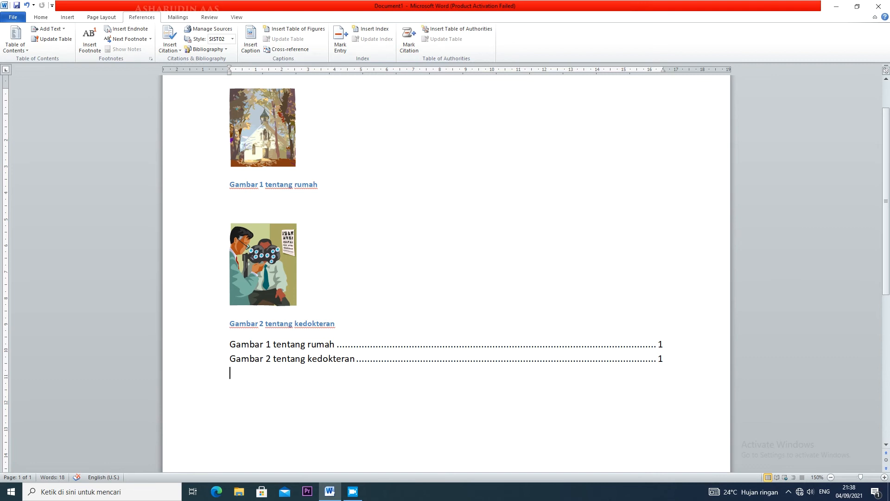
Follow the "Gambar 1 tentang rumah" link in the table of figures to check where it leads.
scroll(358, 366, down, 3)
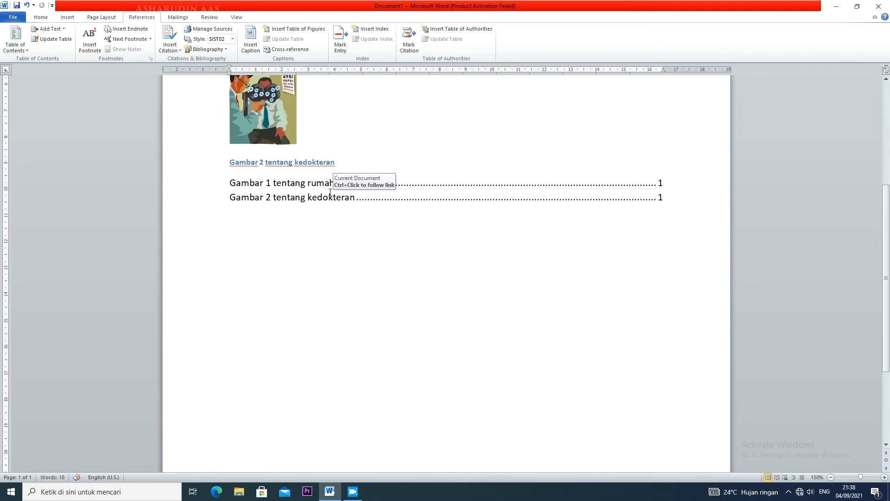
ctrl+click(318, 182)
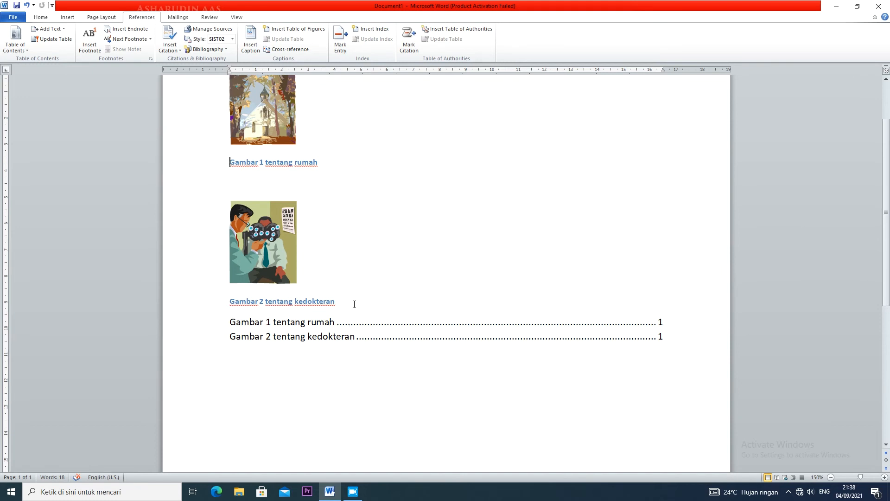
scroll(354, 304, up, 2)
Clear the whole document and insert a table with four columns and two rows.
key(ctrl+a)
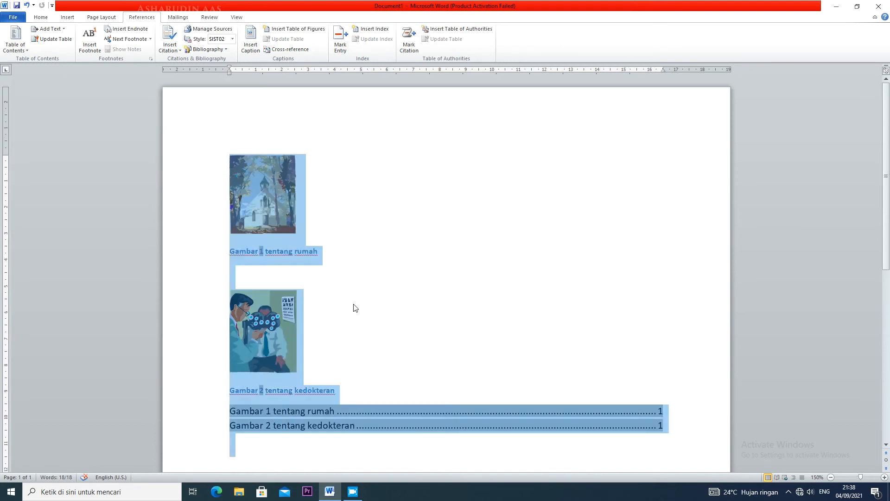
key(Delete)
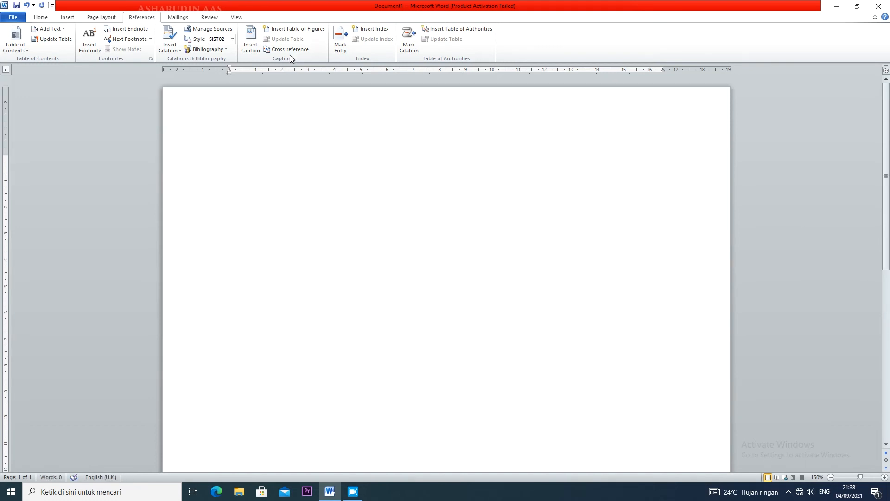
click(42, 18)
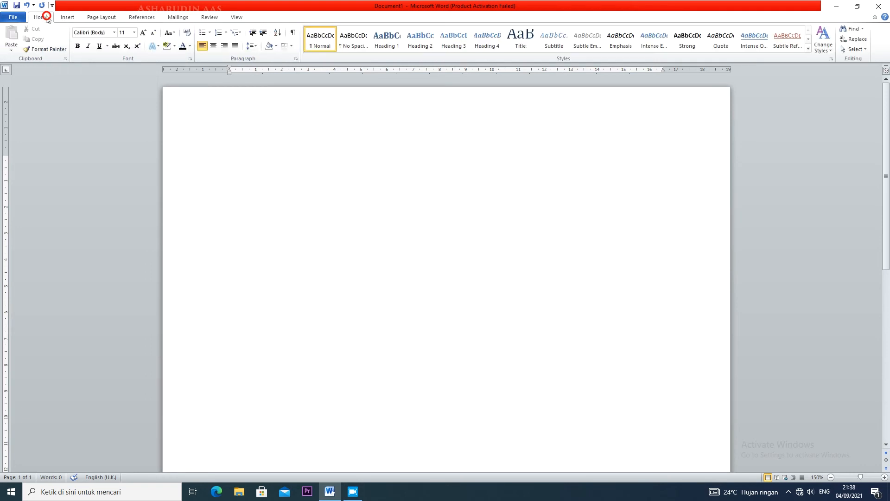
click(67, 17)
click(73, 38)
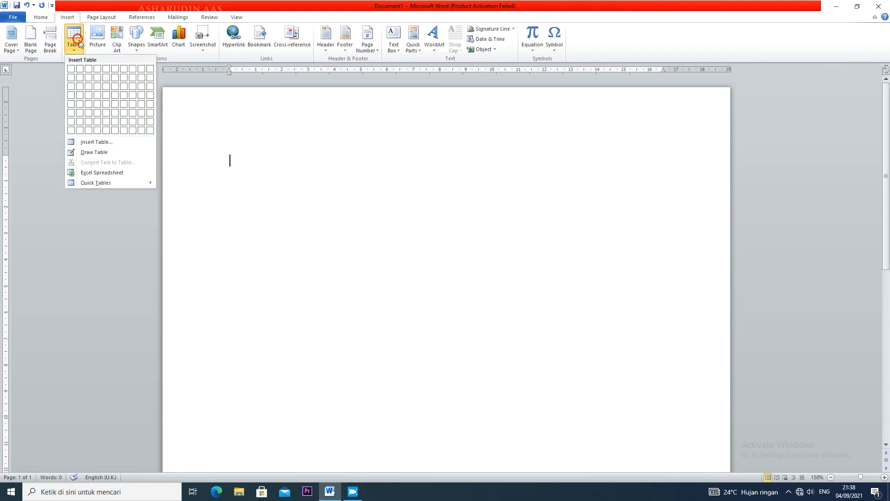
click(95, 82)
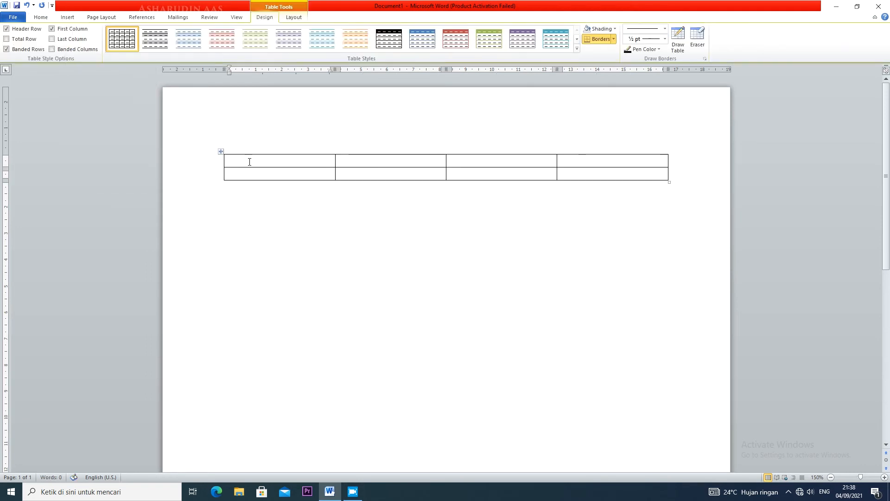
Copy the whole table and paste it directly beneath the original, undoing the extra second paste.
click(220, 150)
key(ctrl+c)
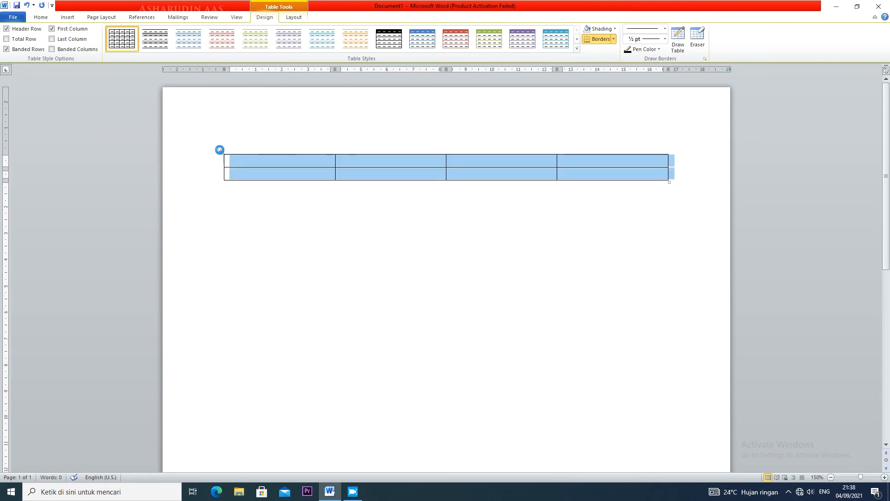
key(ctrl+v)
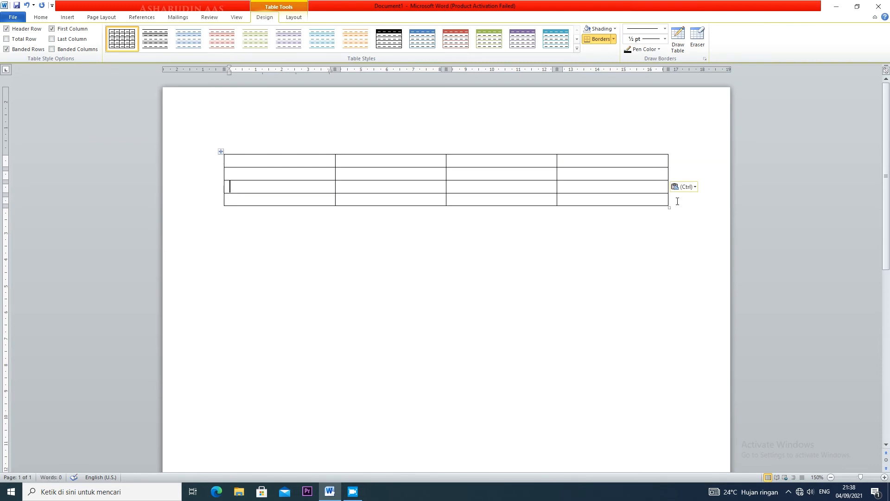
key(ctrl+v)
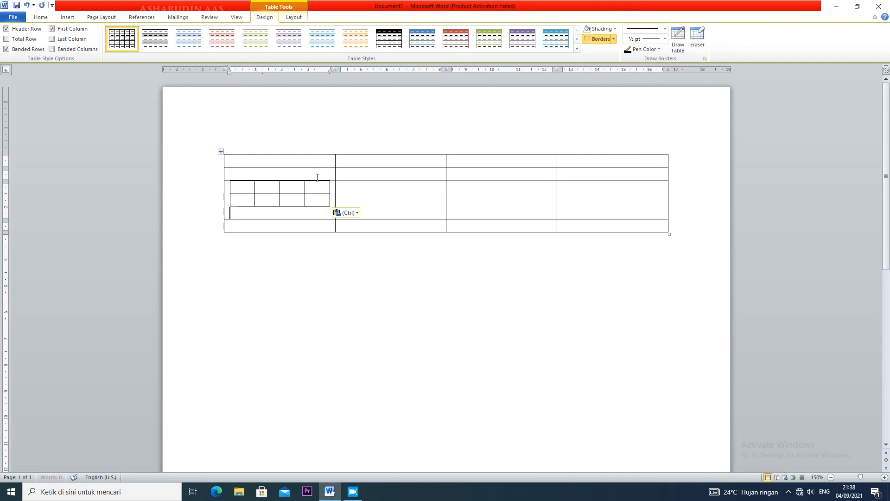
key(ctrl+z)
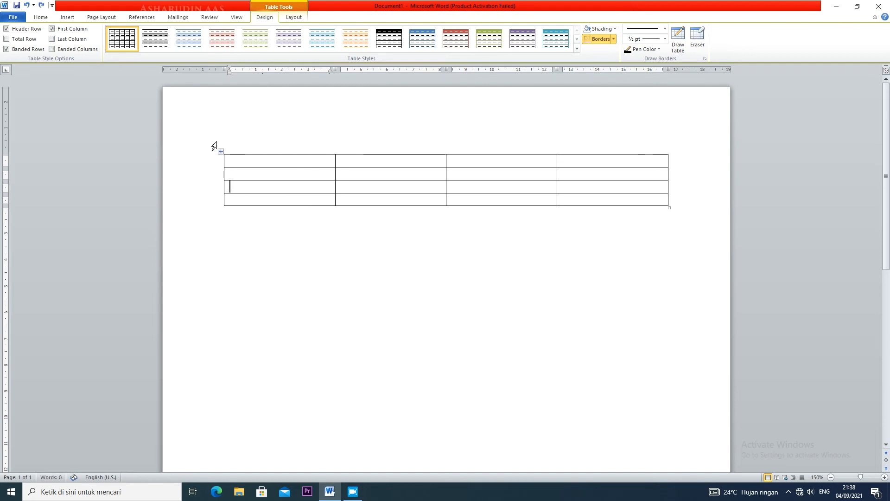
Paste the copied table again to extend the table, and split it at the fifth row into two four-row tables.
click(222, 152)
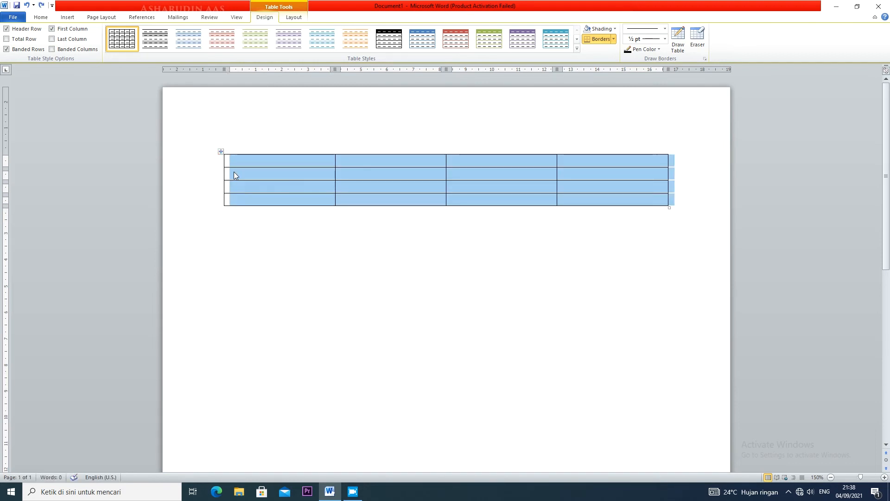
key(ctrl+v)
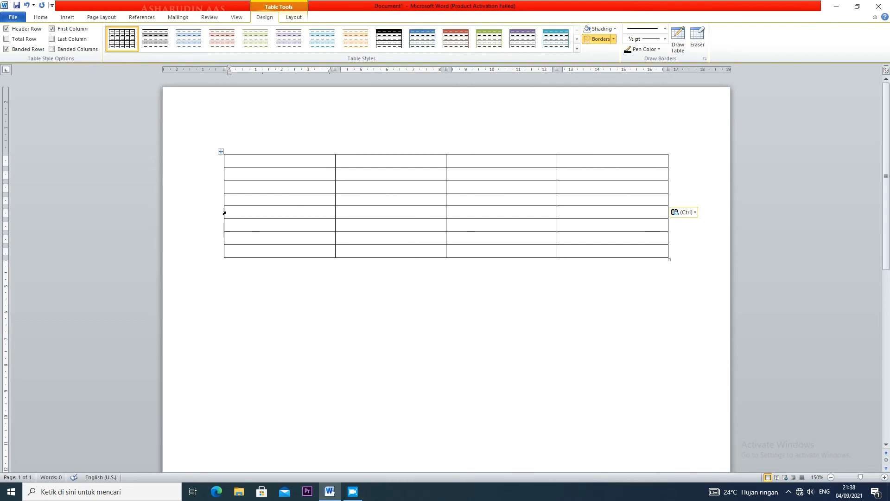
drag(223, 213, 605, 204)
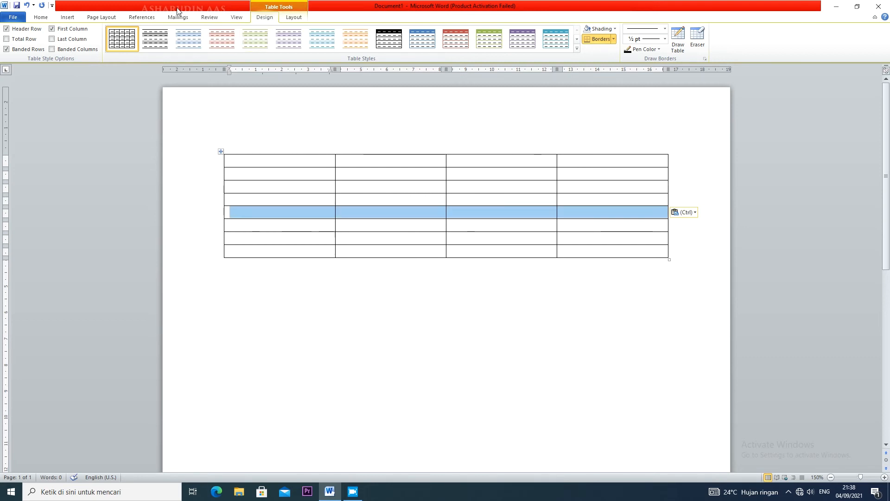
click(67, 19)
click(97, 17)
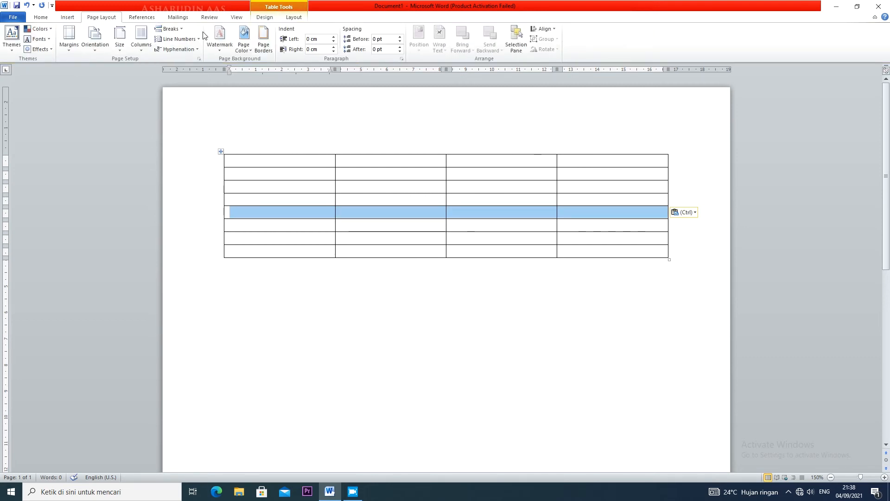
click(291, 17)
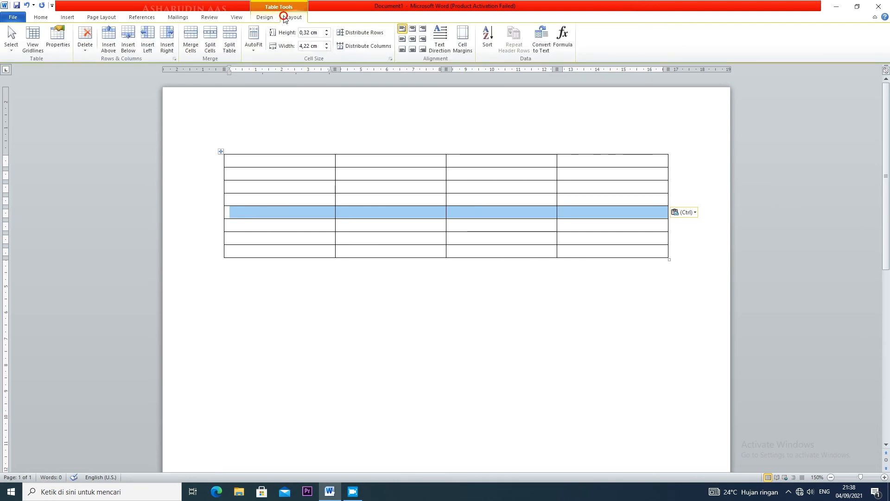
click(228, 41)
click(328, 248)
Insert the centred caption "Tabel 1 tentang bahan" between the two tables, using the caption label Tabel.
click(292, 215)
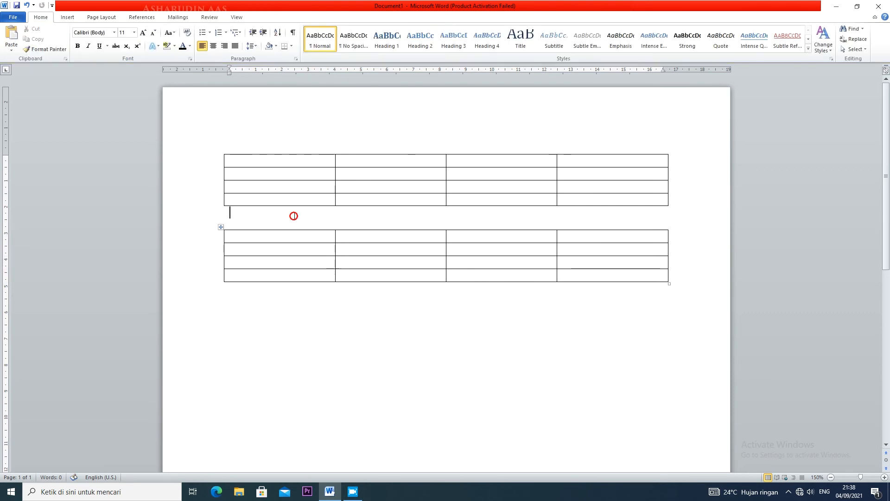
click(141, 17)
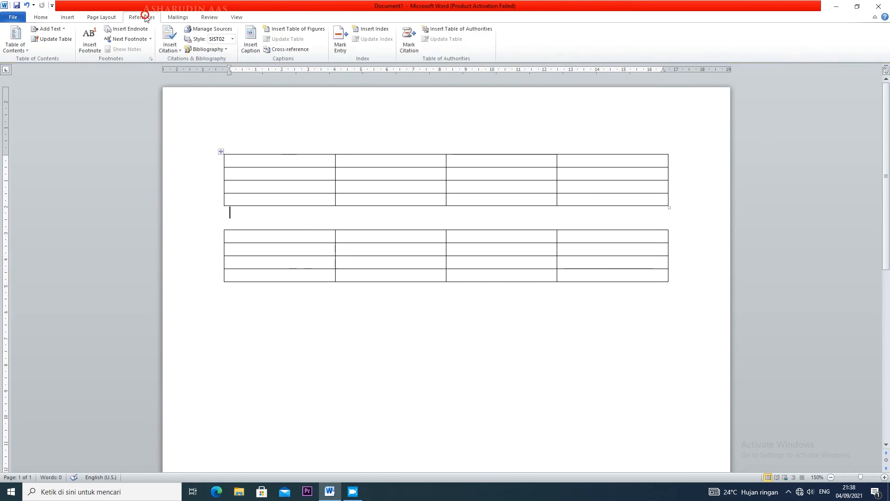
click(250, 42)
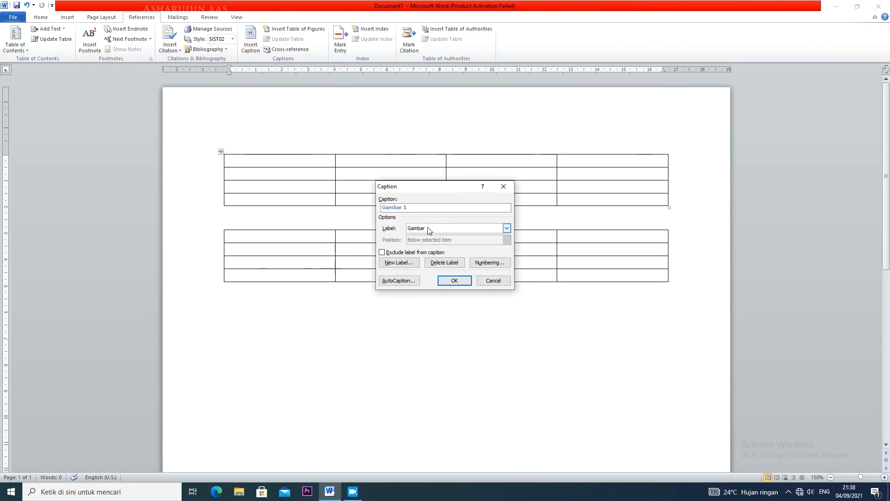
click(505, 229)
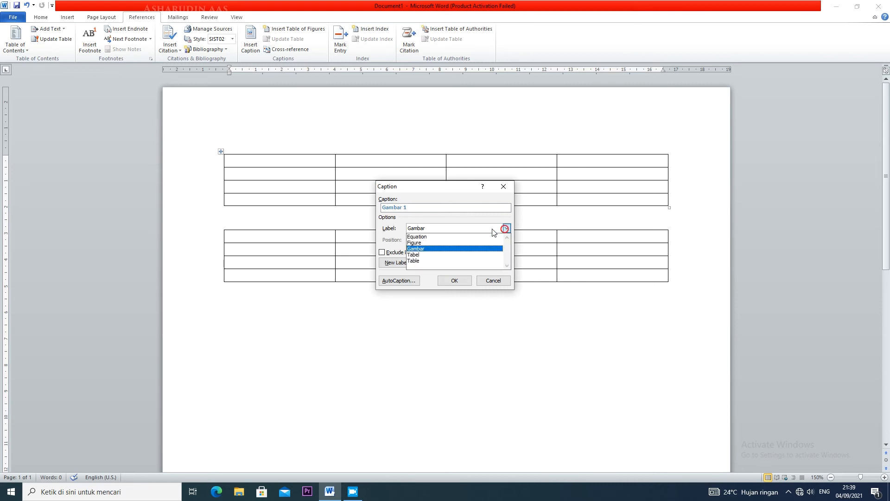
click(420, 255)
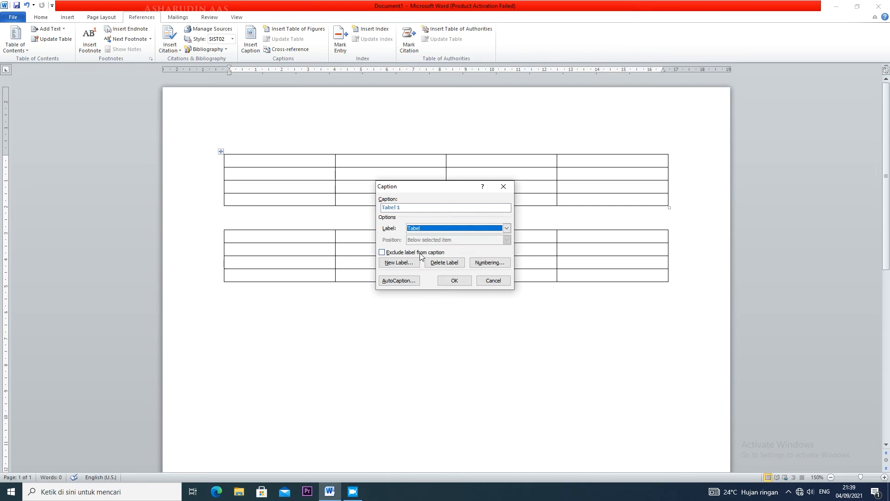
click(427, 211)
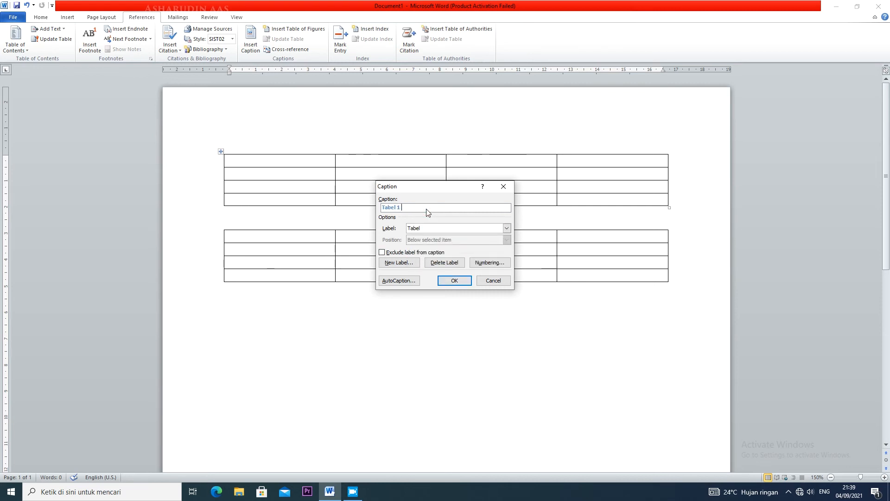
text(tentang bahan)
click(456, 280)
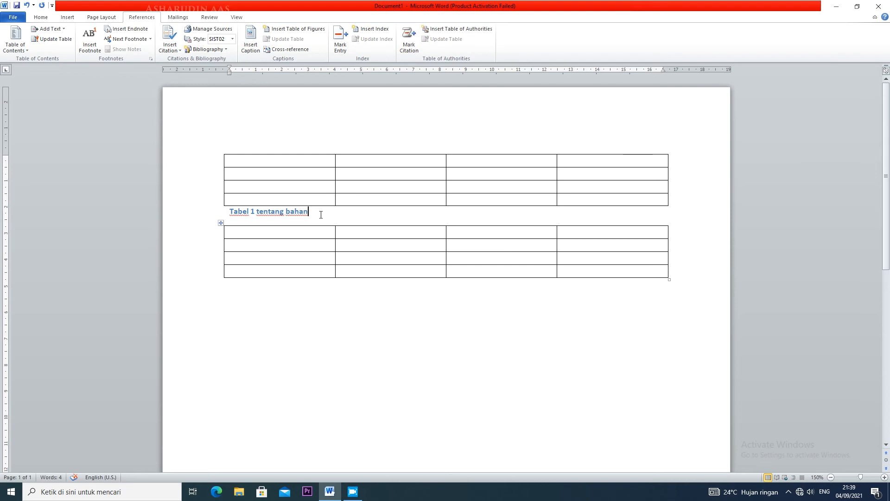
key(ctrl+e)
Insert the centred caption "Tabel 2 tentang cara" directly below the second table.
click(538, 300)
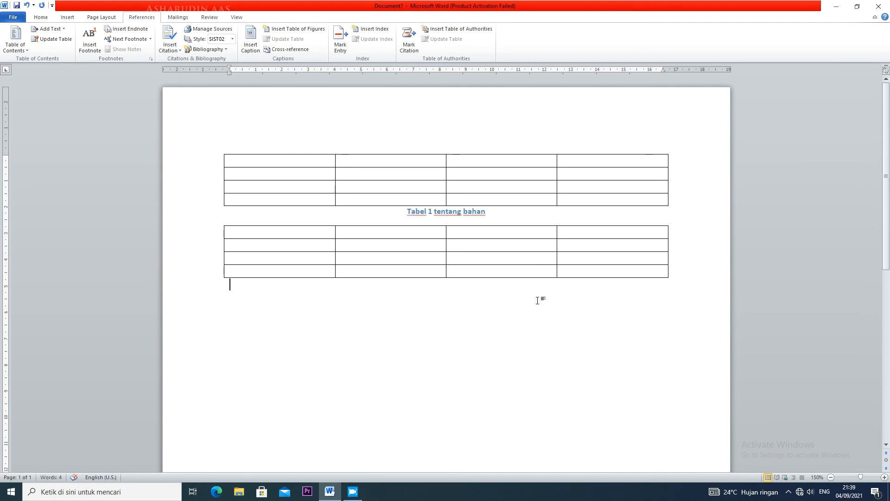
click(252, 47)
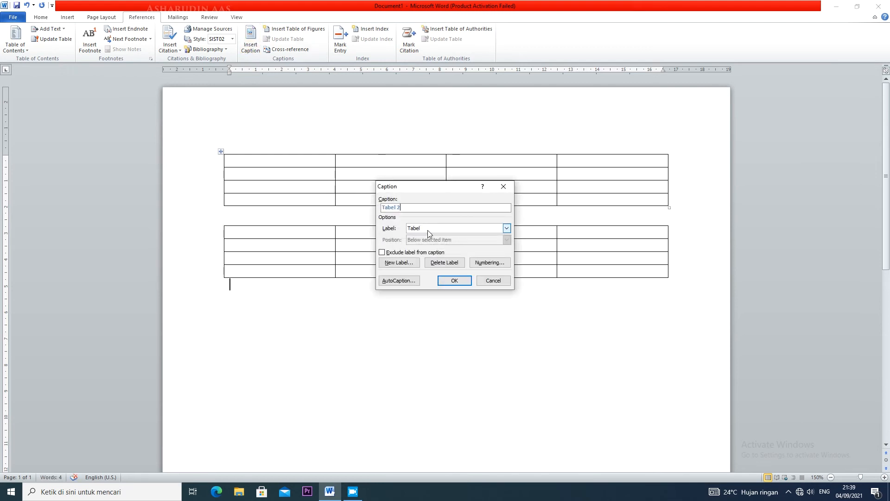
text(tentang cara)
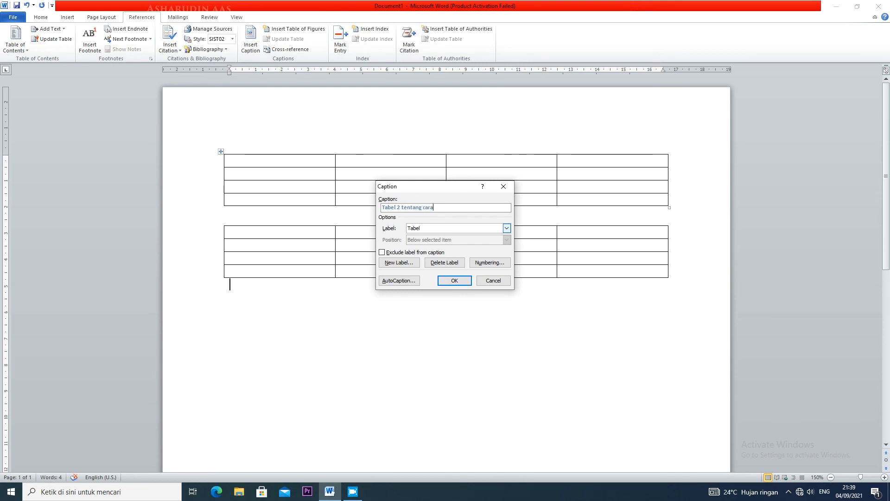
click(456, 280)
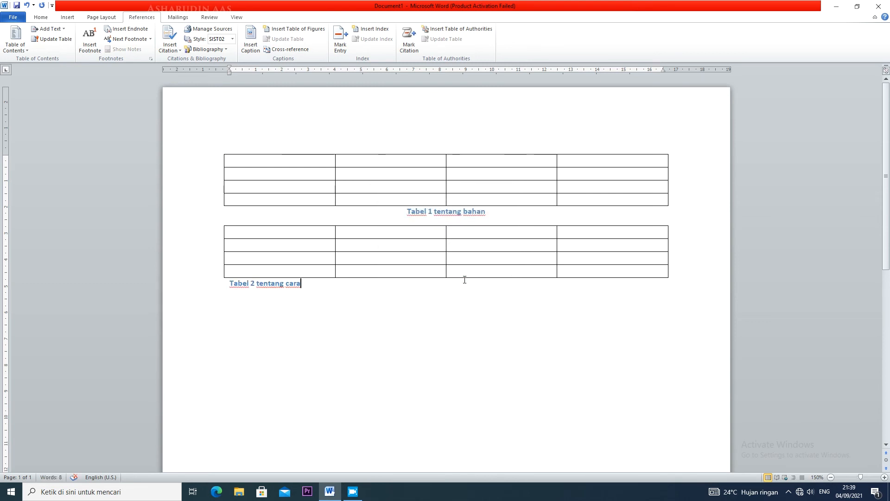
key(ctrl+e)
Insert a table of figures for the caption label Tabel a few lines below the second table's caption.
click(231, 328)
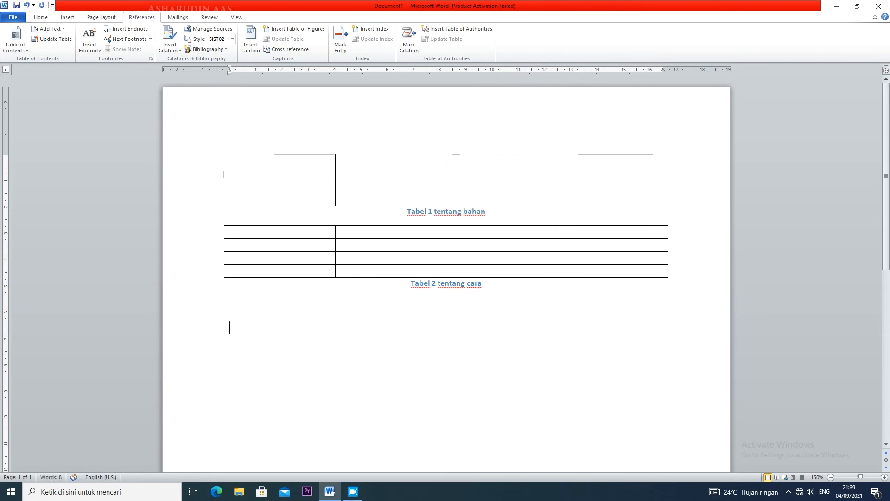
click(310, 30)
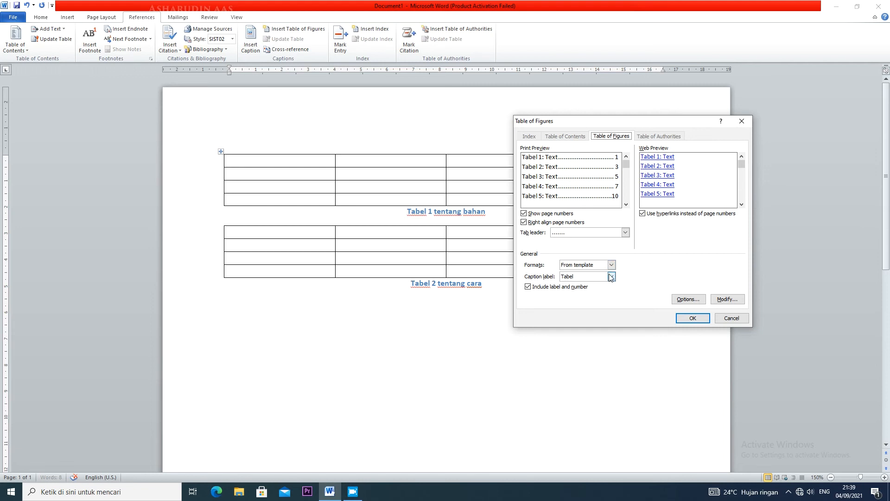
click(681, 319)
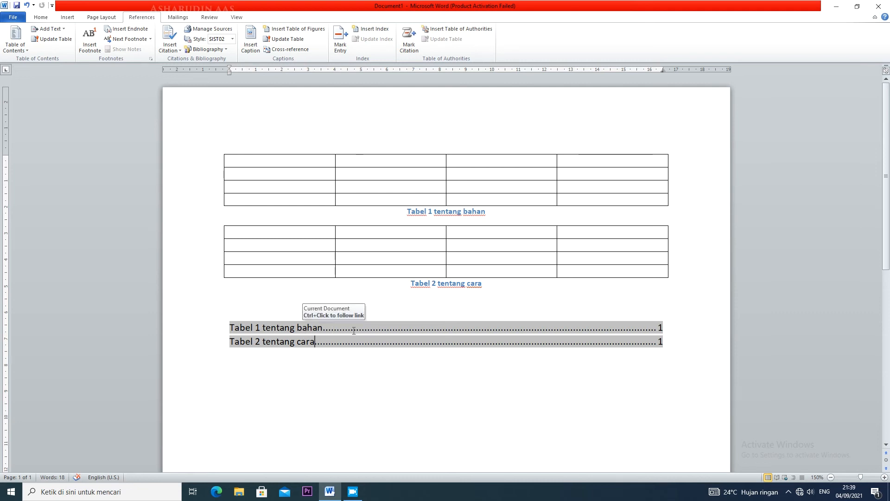
Add the word "masak" to the end of the second table's caption and update the entire table of figures.
click(491, 283)
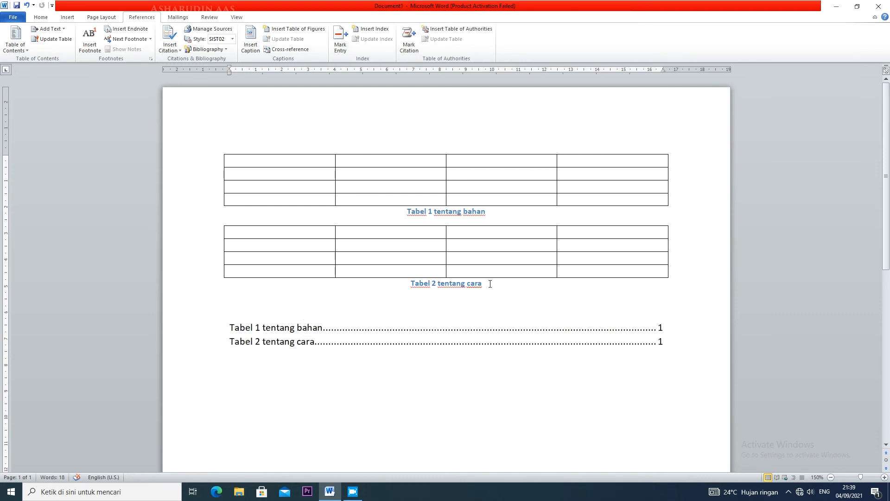
text(masak)
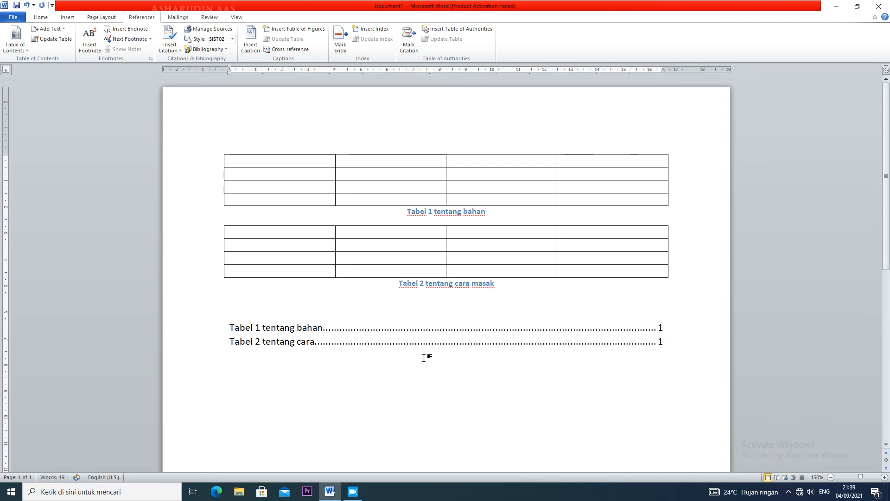
click(342, 327)
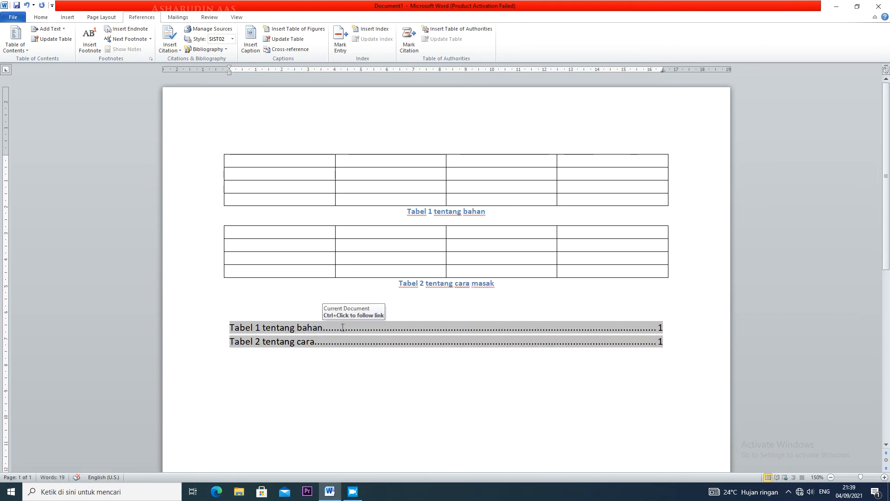
click(288, 40)
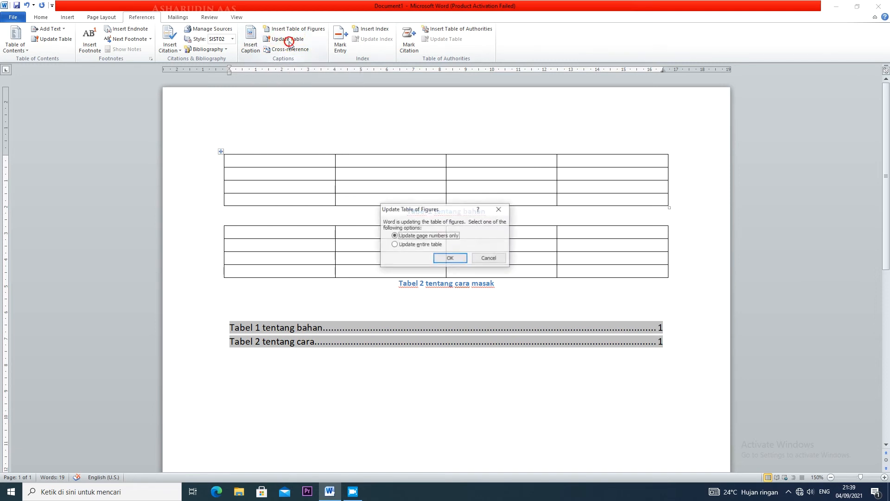
click(401, 246)
click(450, 258)
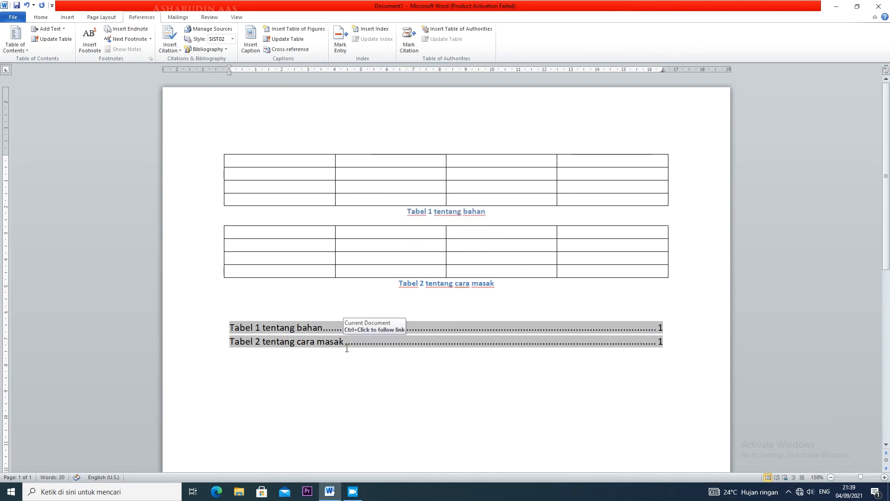
Look through the available cross-reference types, including Footnote, without inserting a reference.
key(ctrl+a)
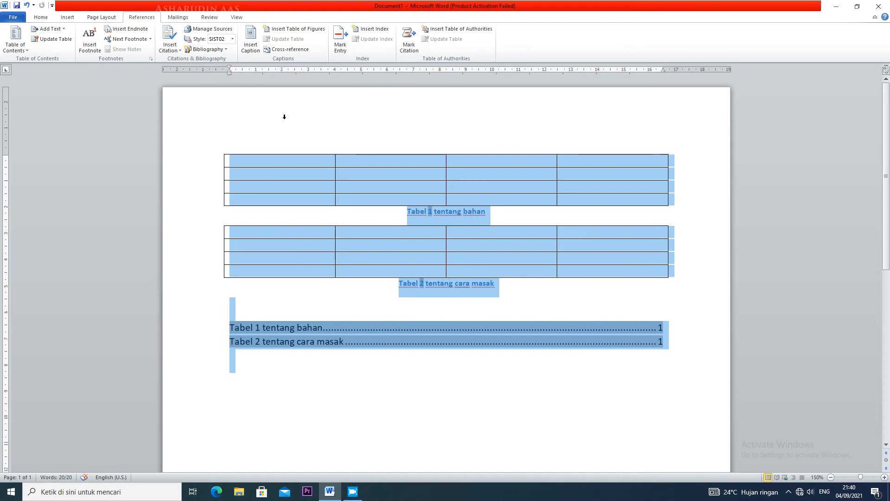
click(341, 309)
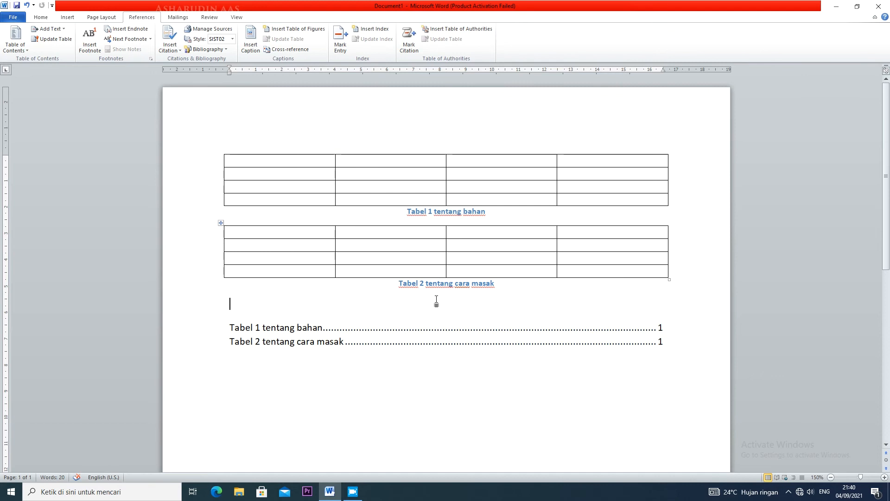
click(297, 52)
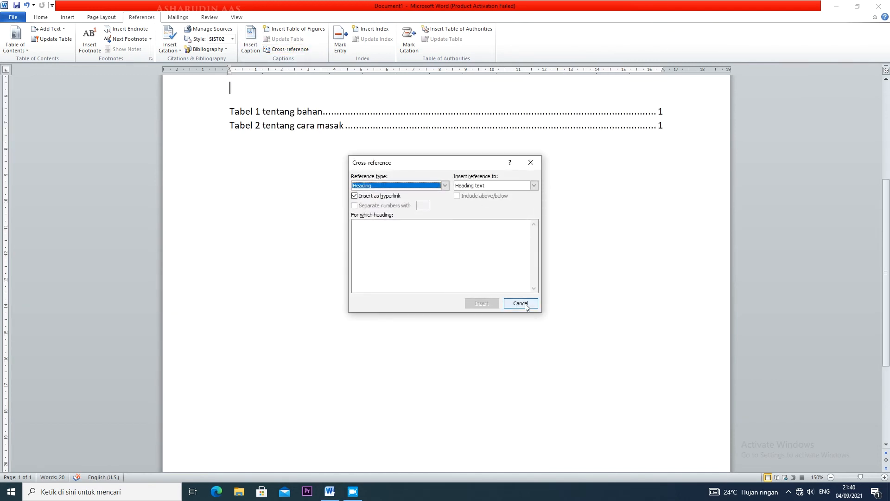
click(446, 186)
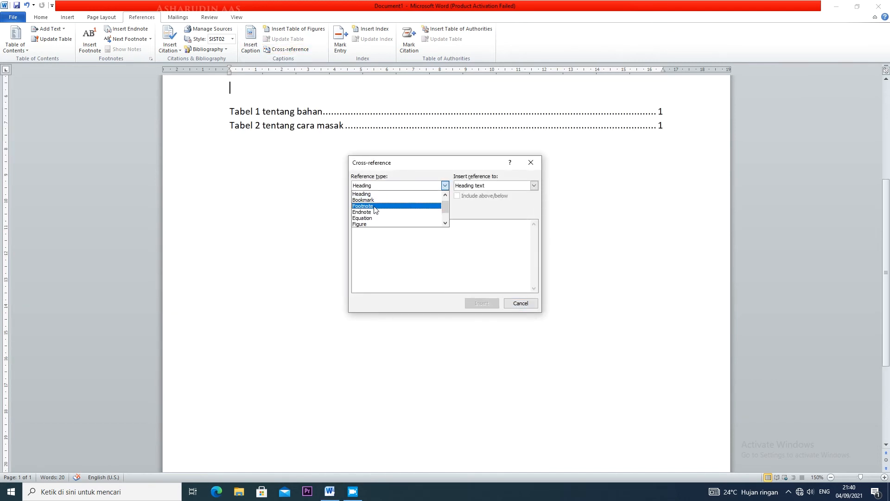
click(375, 207)
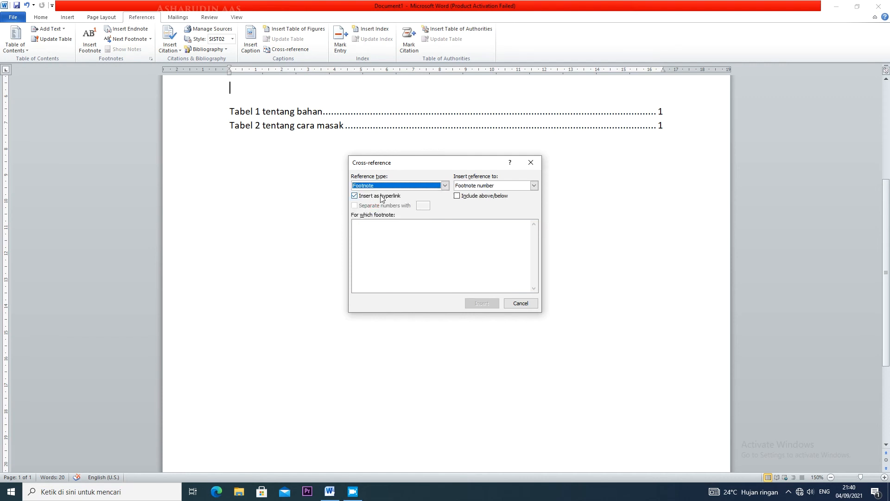
click(433, 186)
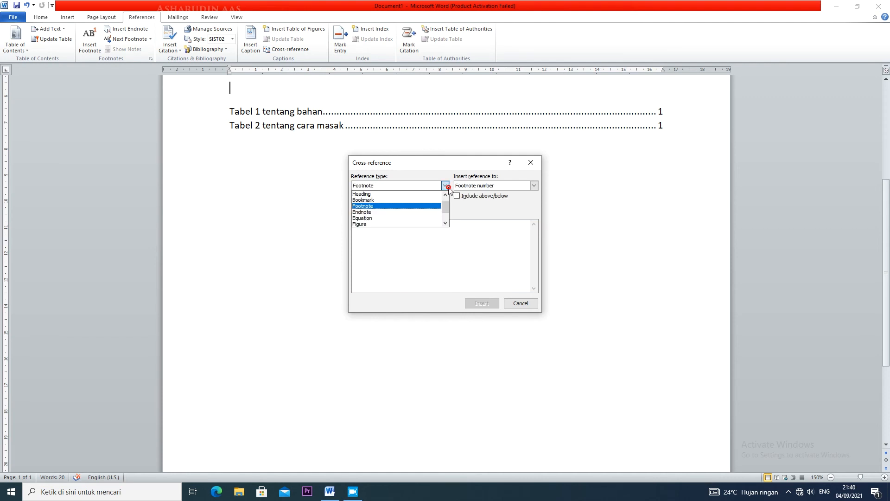
click(520, 303)
scroll(313, 233, up, 4)
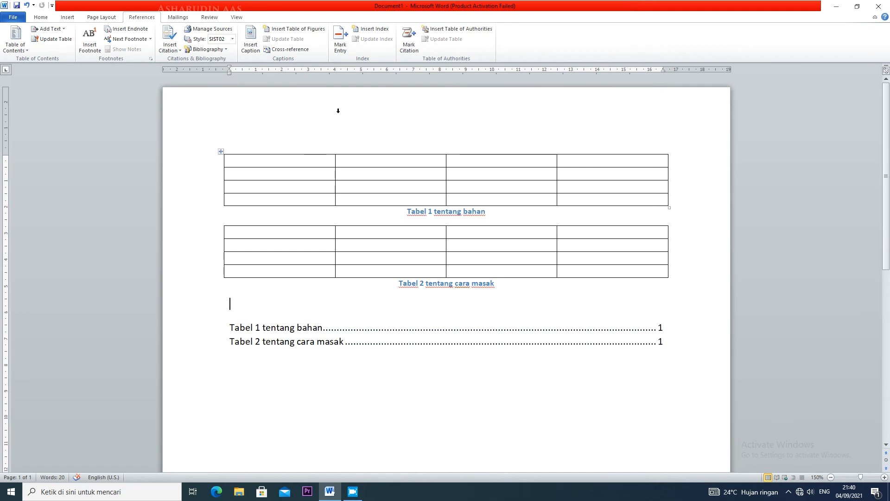
Clear the whole document and write the sentence "Saya ingin ke bulan".
key(ctrl+a)
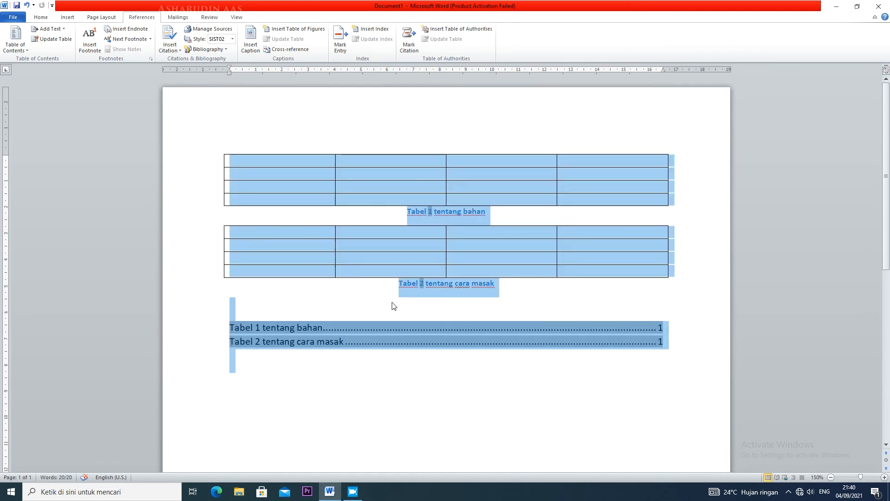
key(Delete)
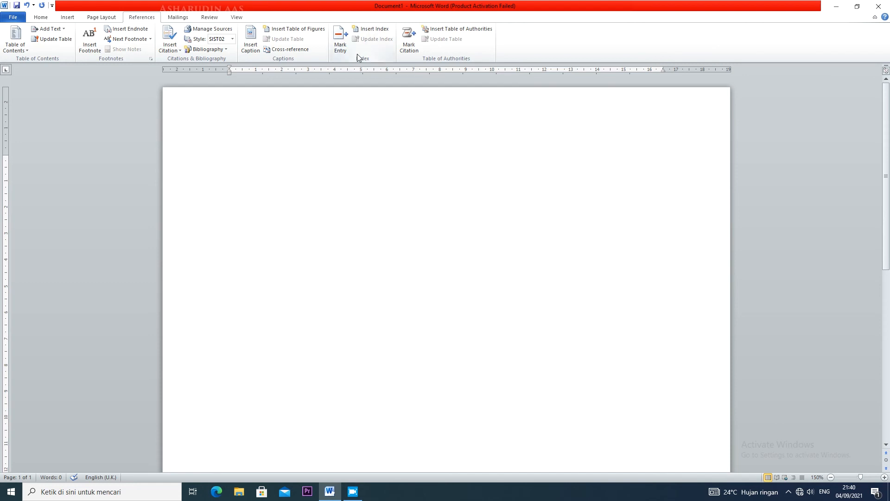
text(Saya ingin ke bulan)
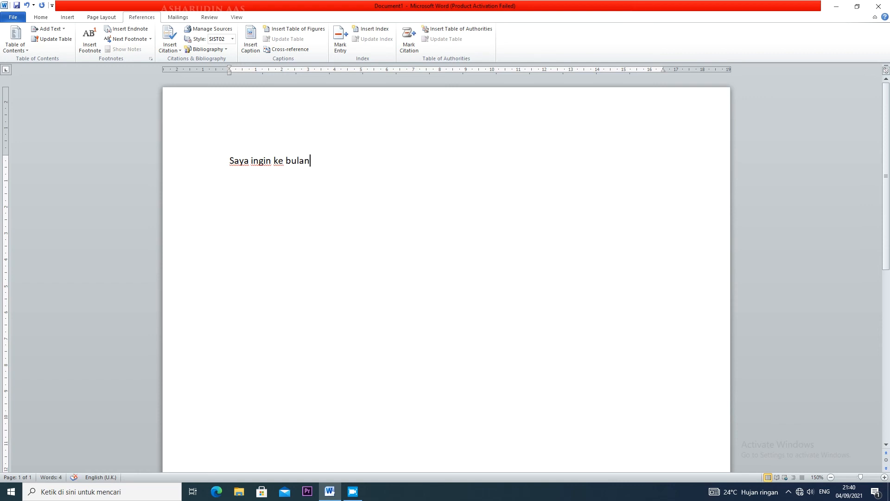
Mark an index entry for the current page at the end of the sentence, with the person's name as main entry.
click(334, 43)
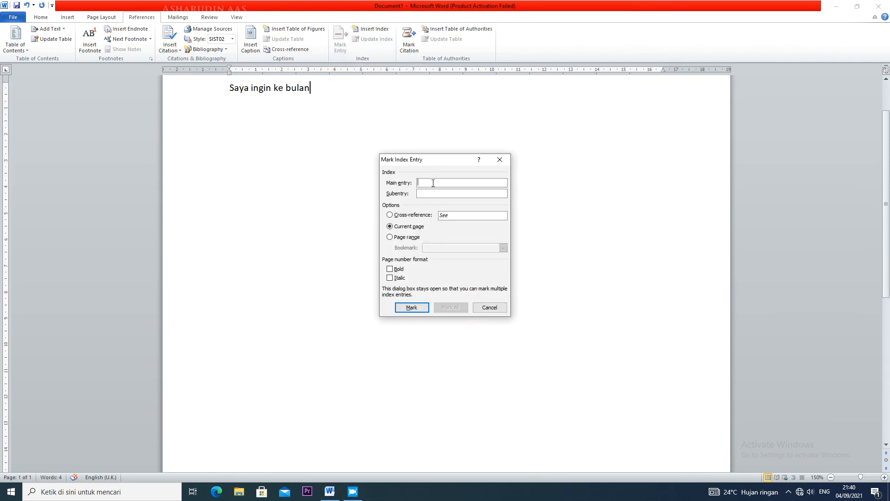
text(asharudin)
click(410, 308)
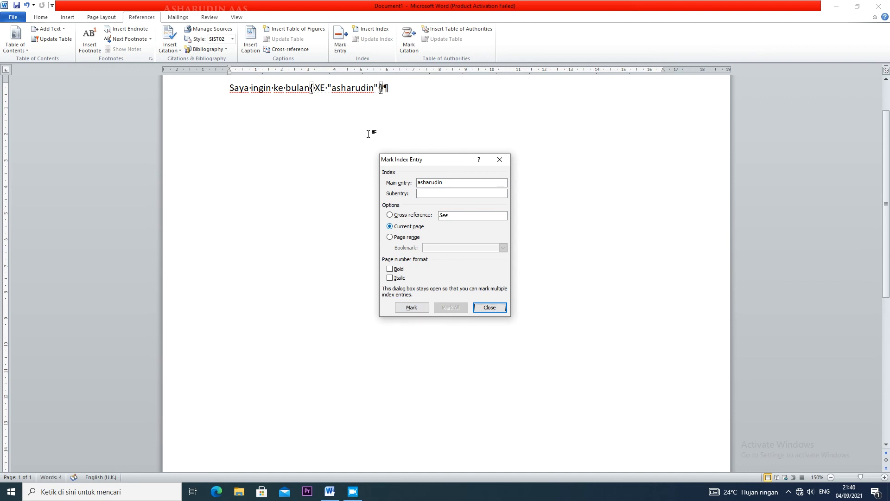
click(499, 306)
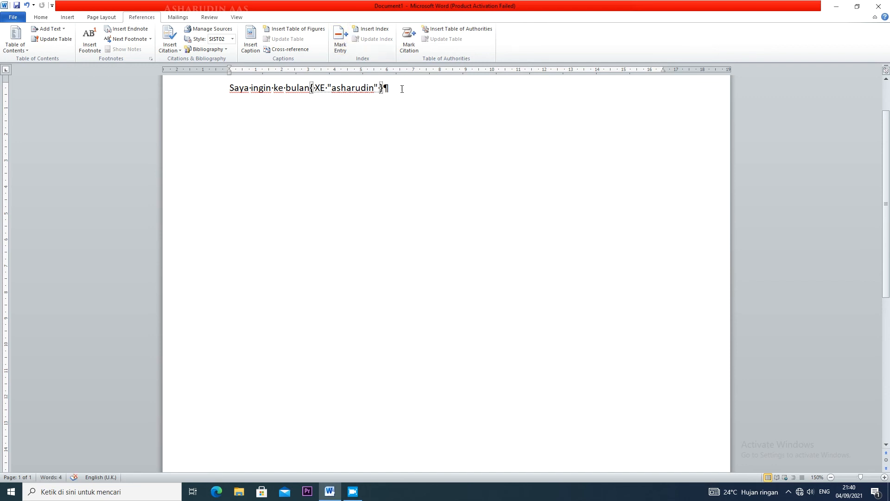
Check in the print preview how the sentence with the marked index entry prints, and return to the document.
scroll(290, 121, up, 2)
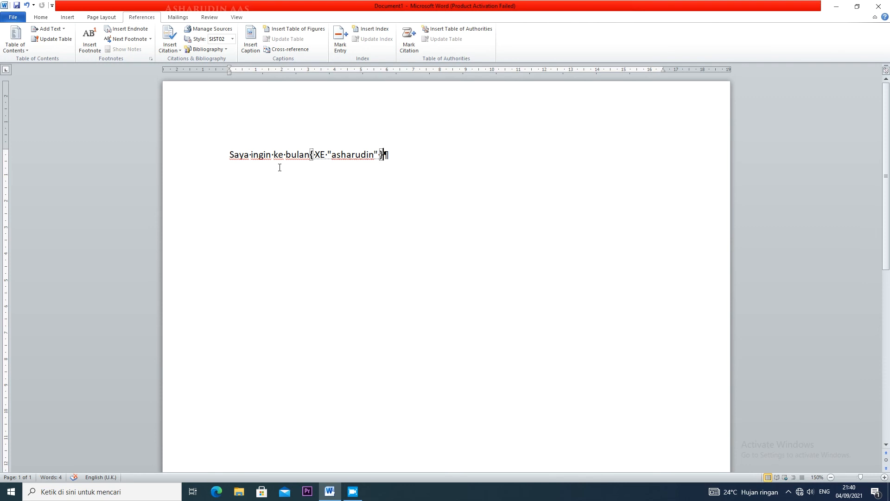
key(ctrl+p)
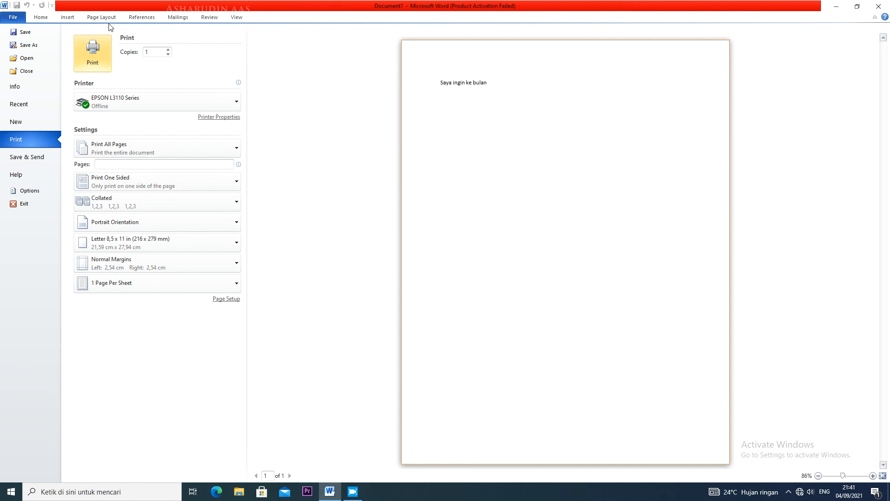
click(148, 17)
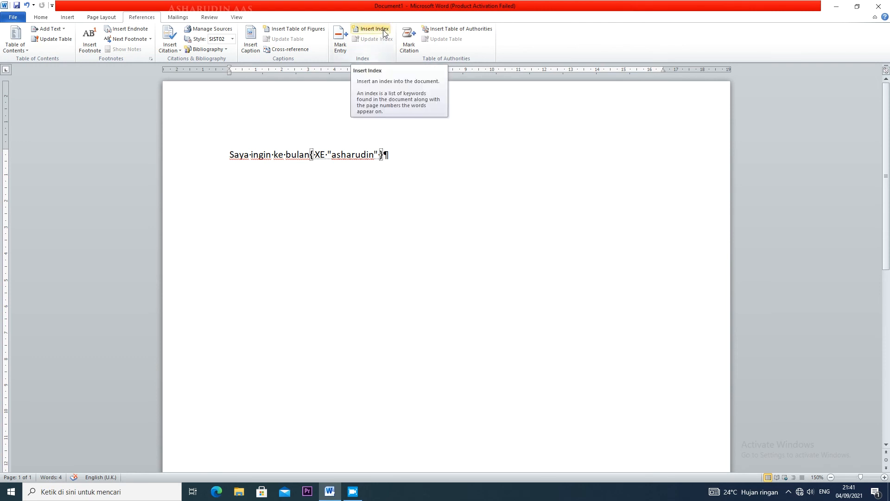
click(418, 147)
click(400, 158)
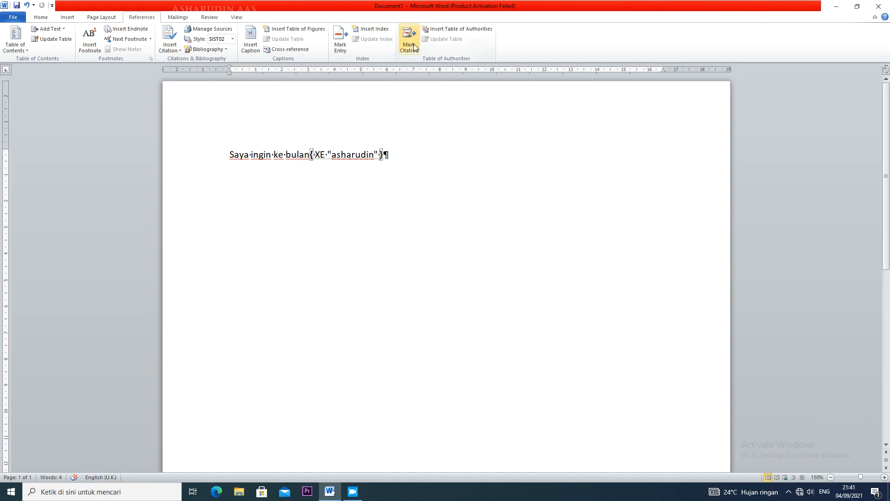
Add an empty paragraph below the sentence and hide the formatting marks.
key(Return)
key(alt+h)
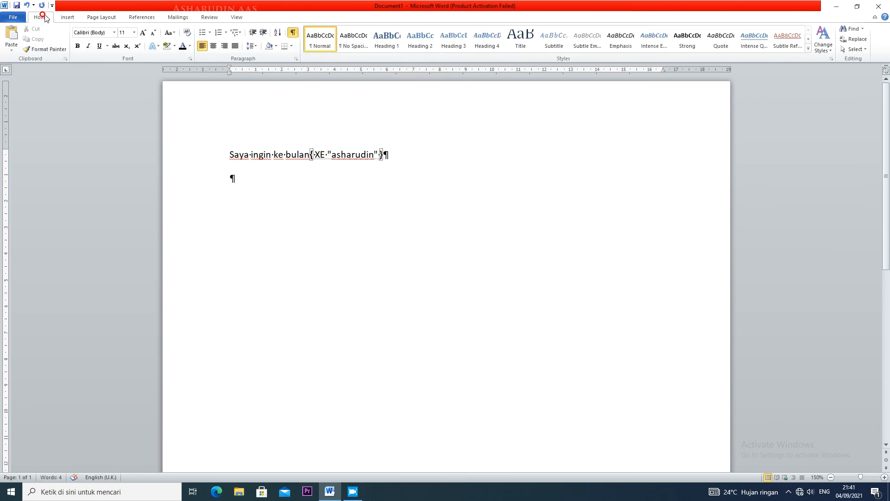
key(8)
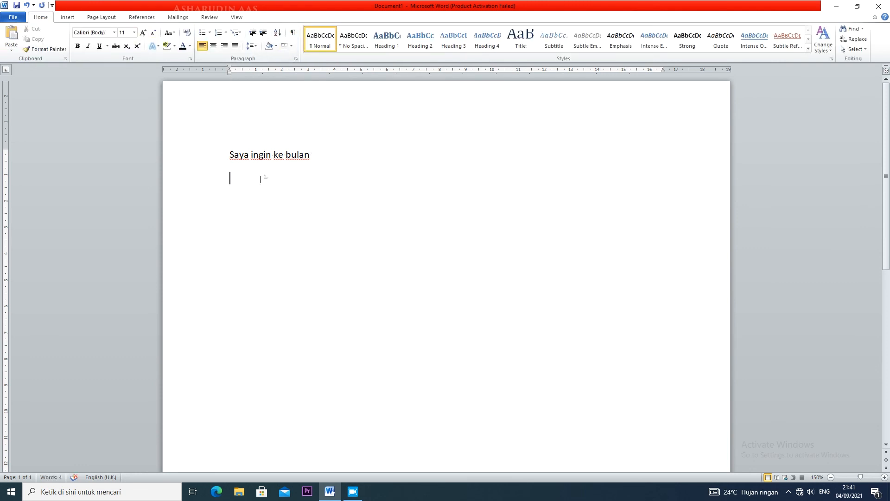
Mark a second index entry directly after "bulan" with a short nickname as main entry, and delete that entry's field.
click(319, 153)
click(143, 17)
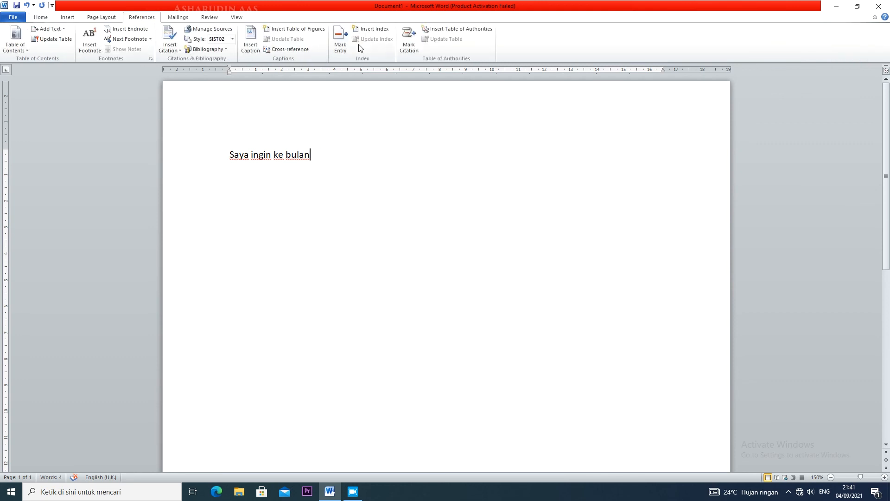
click(345, 42)
text(aas)
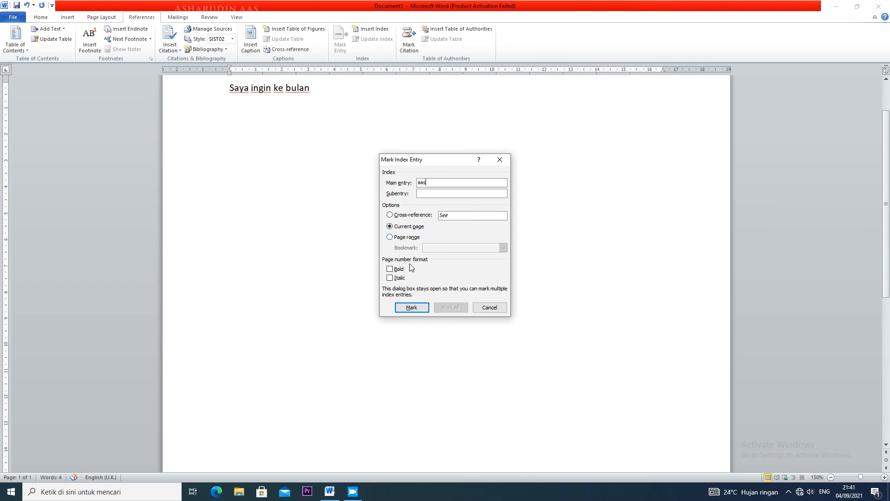
click(411, 308)
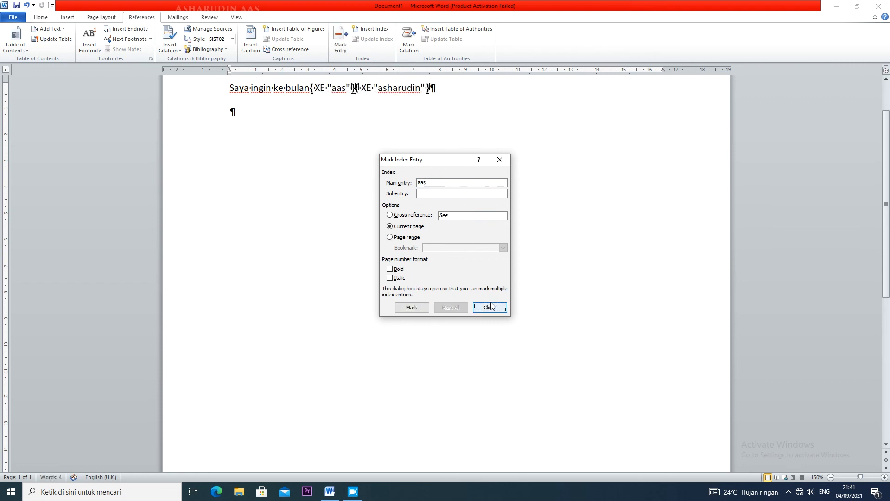
click(490, 307)
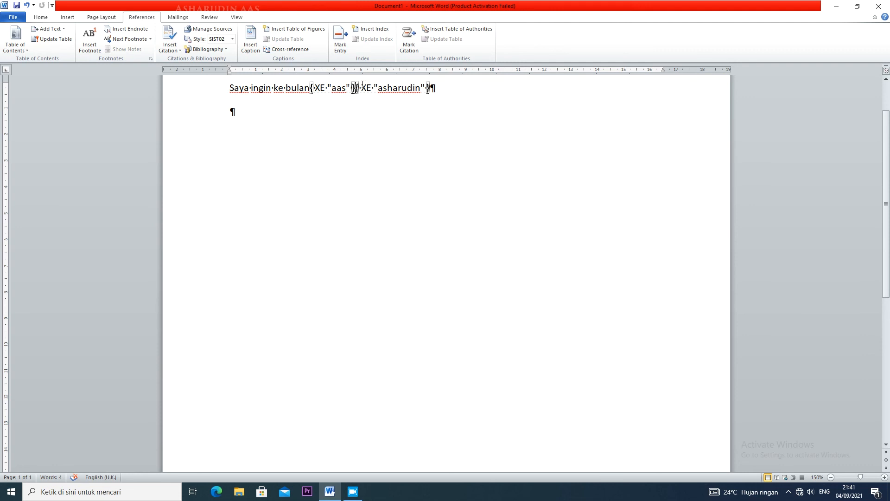
key(BackSpace)
key(BackSpace)
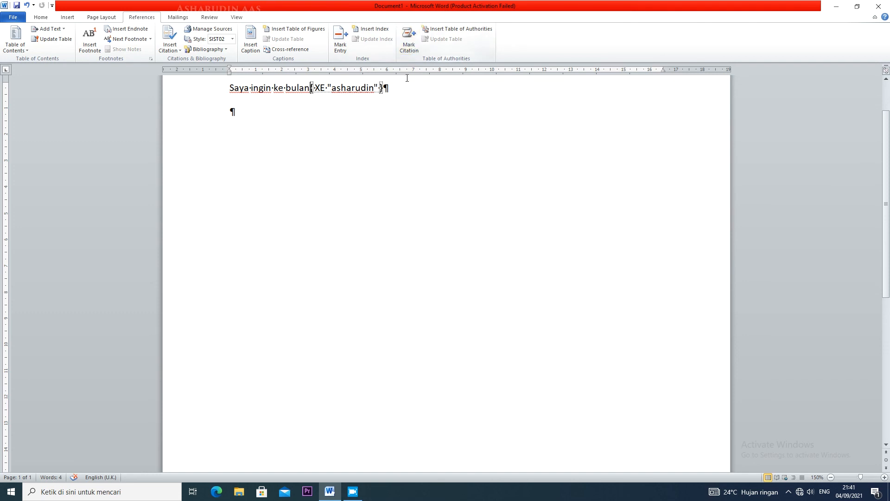
Add another empty paragraph after the sentence and mark "Saya ingin ke bulan" as a citation in the Cases category.
key(End)
key(Return)
click(408, 45)
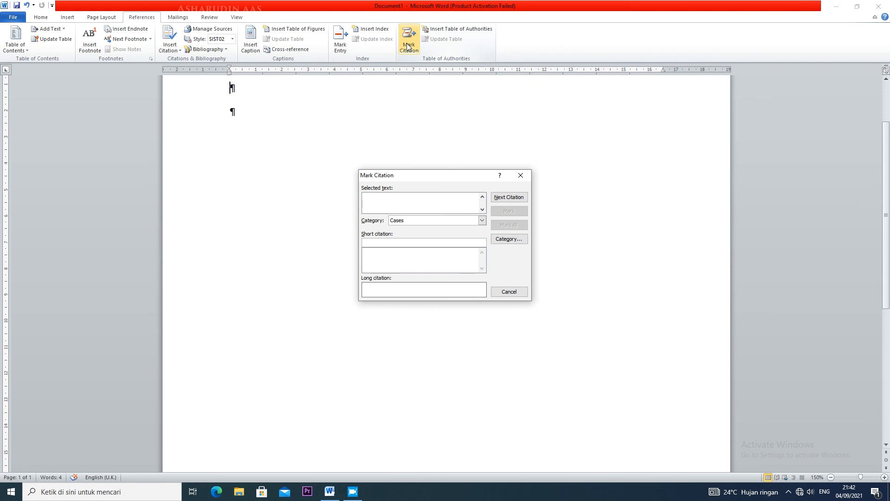
click(512, 292)
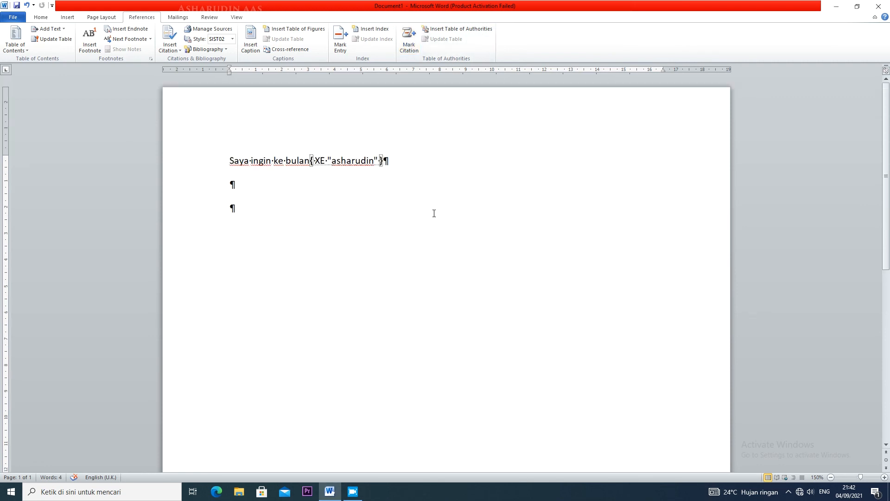
drag(229, 160, 310, 162)
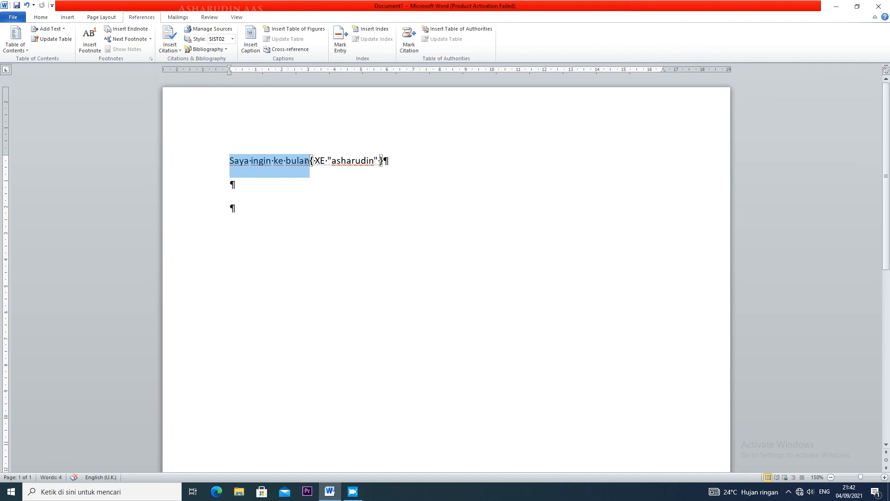
click(409, 47)
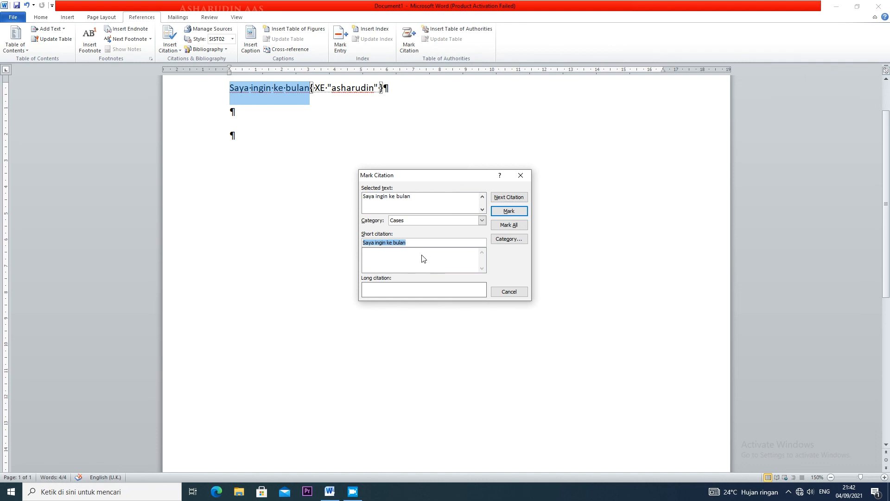
click(516, 213)
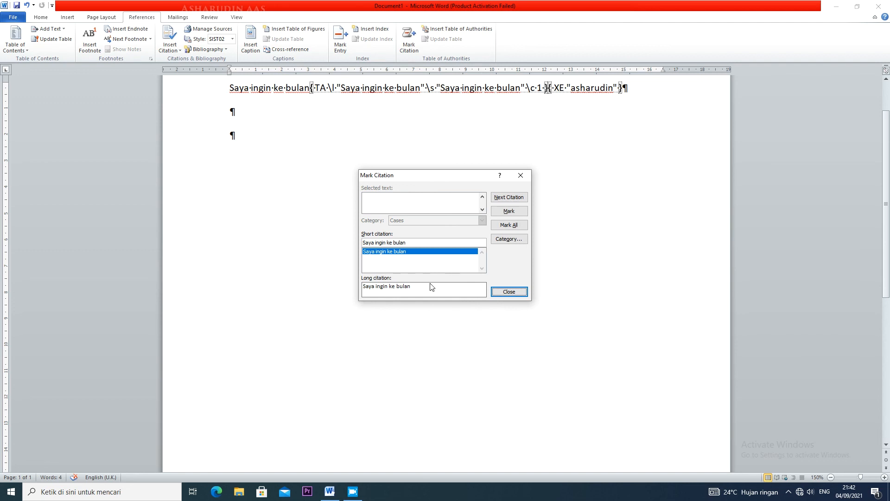
click(506, 292)
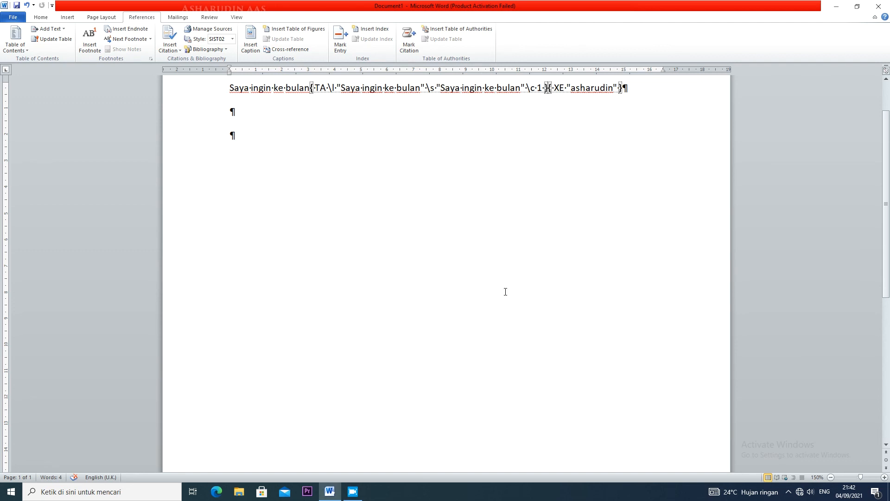
Check in the print preview how the sentence with the marked citation prints, and return to the reference tools.
key(ctrl+p)
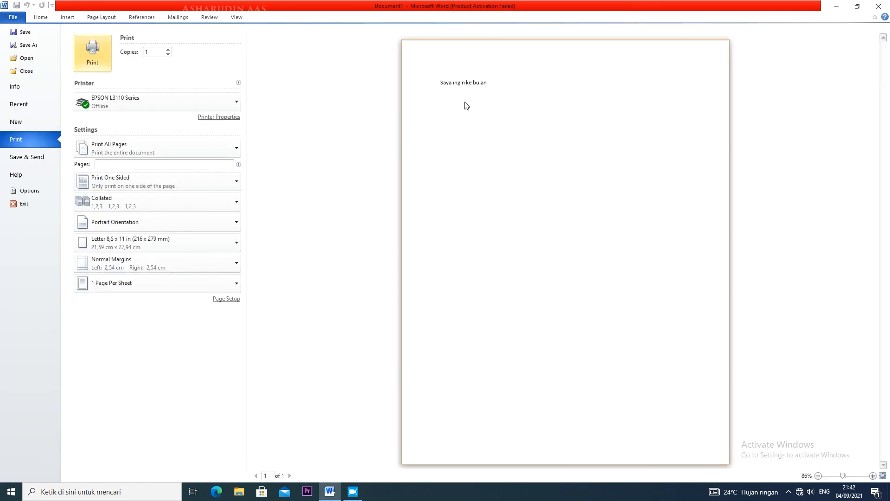
click(41, 19)
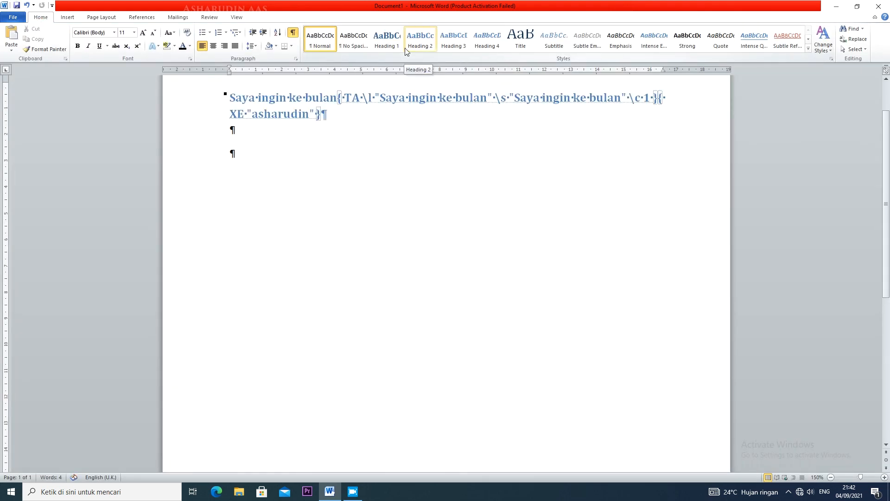
click(142, 17)
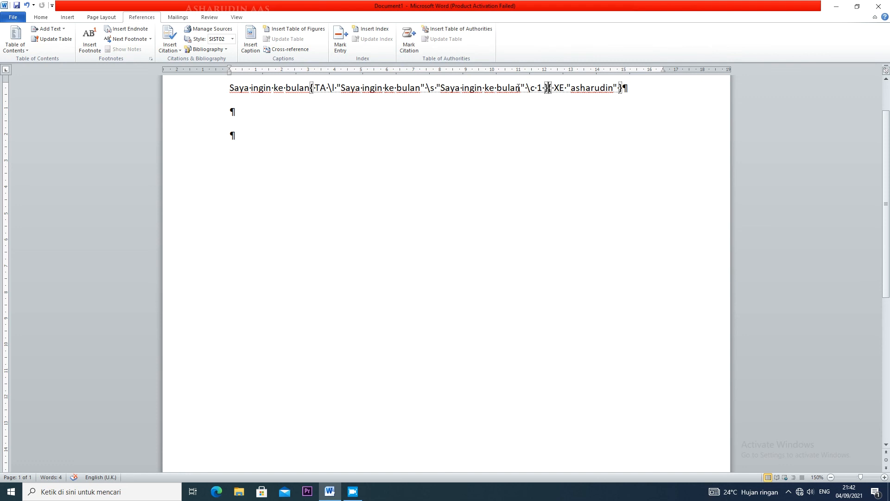
Change the long citation text in the TA field to "Saya ingin ke langit".
click(420, 88)
key(BackSpace)
key(BackSpace)
key(BackSpace)
key(BackSpace)
key(BackSpace)
text(langit)
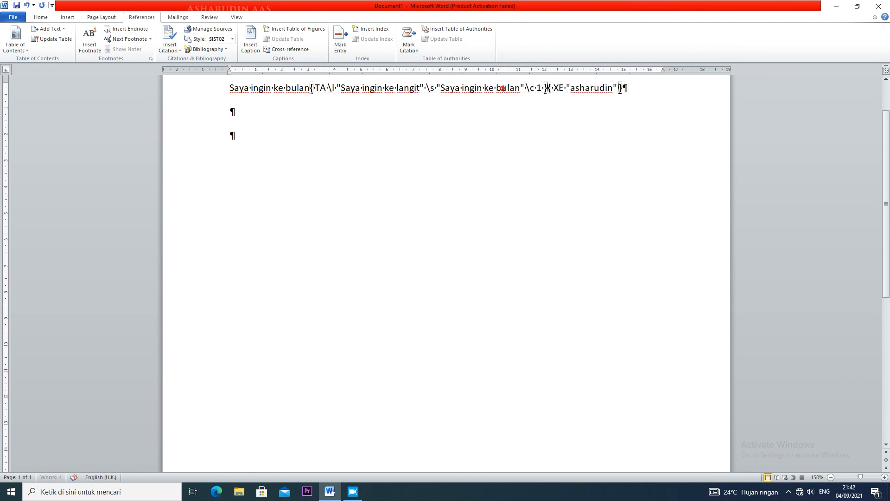
Delete the short citation text between the quotation marks after \s in the TA field.
drag(421, 87, 337, 90)
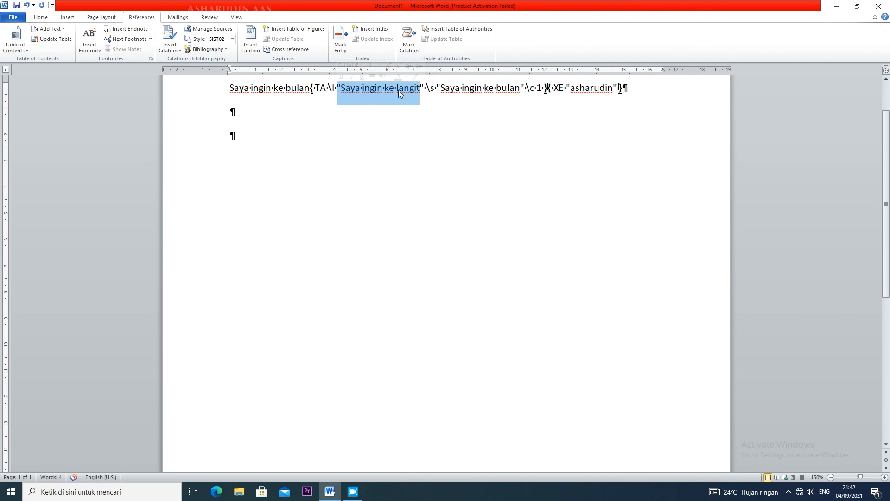
drag(440, 88, 608, 90)
click(521, 110)
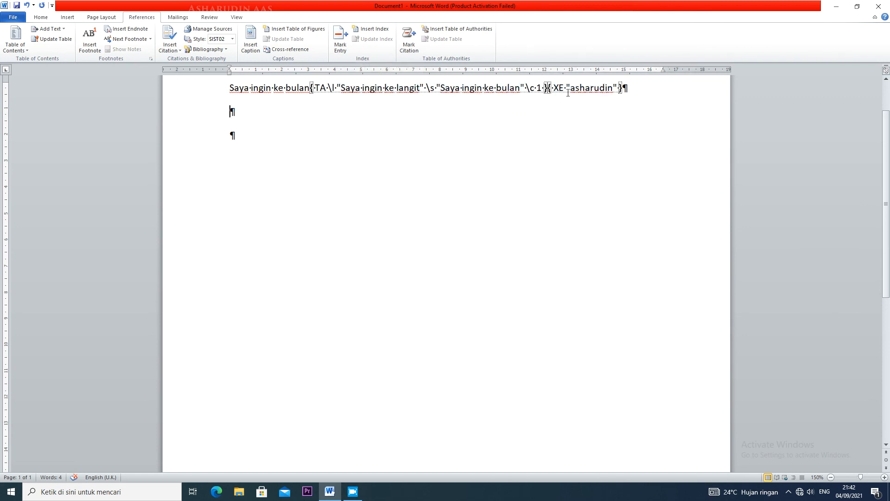
drag(521, 88, 441, 89)
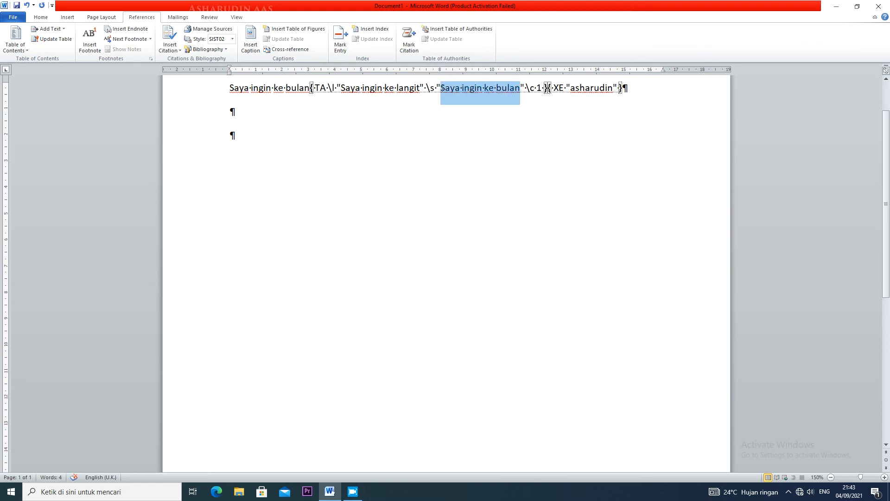
key(Delete)
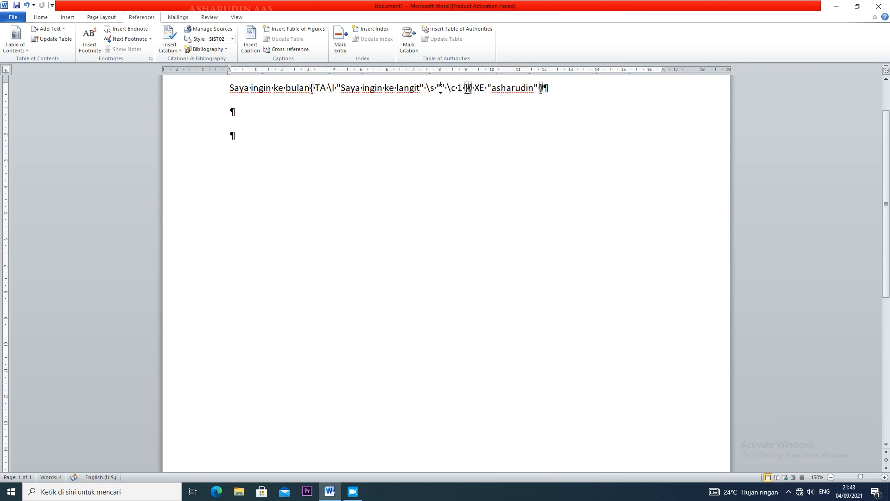
Insert a table of authorities at the end of the sentence line, after the index entry field.
drag(226, 88, 557, 90)
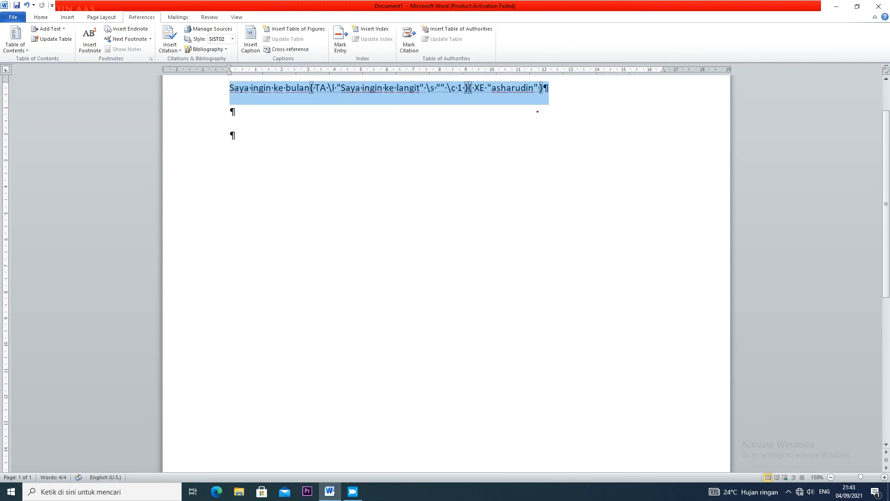
click(556, 92)
click(446, 31)
click(691, 318)
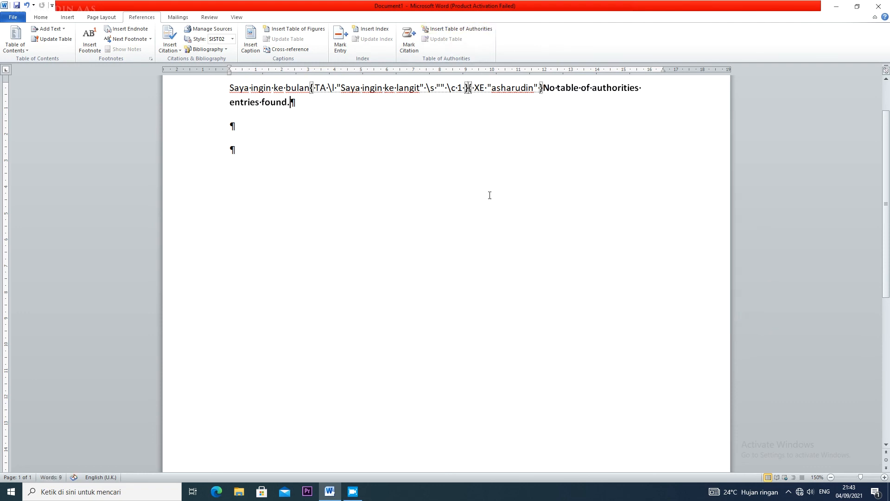
Update the table of authorities at the end of the sentence.
drag(546, 88, 565, 110)
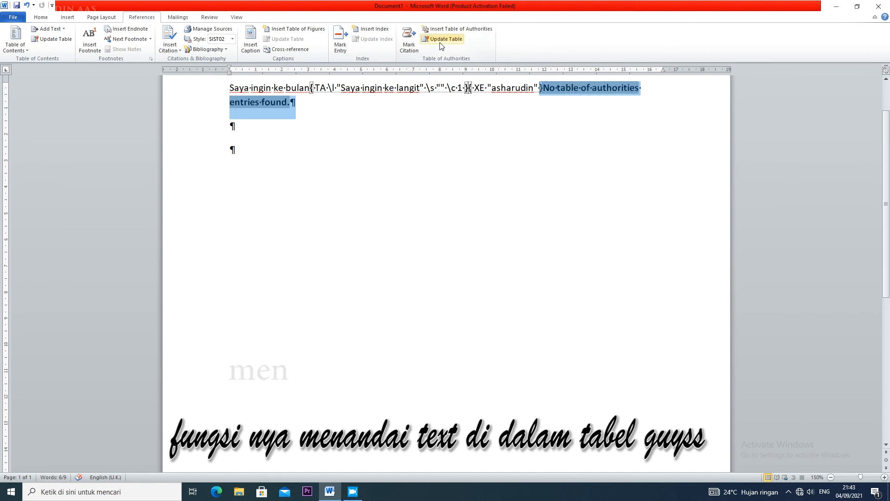
click(441, 45)
click(442, 43)
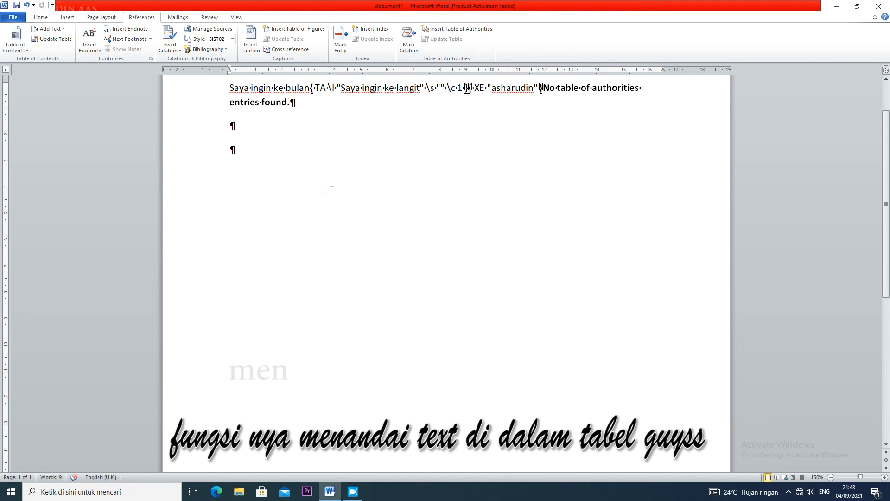
click(283, 171)
drag(284, 172, 138, 74)
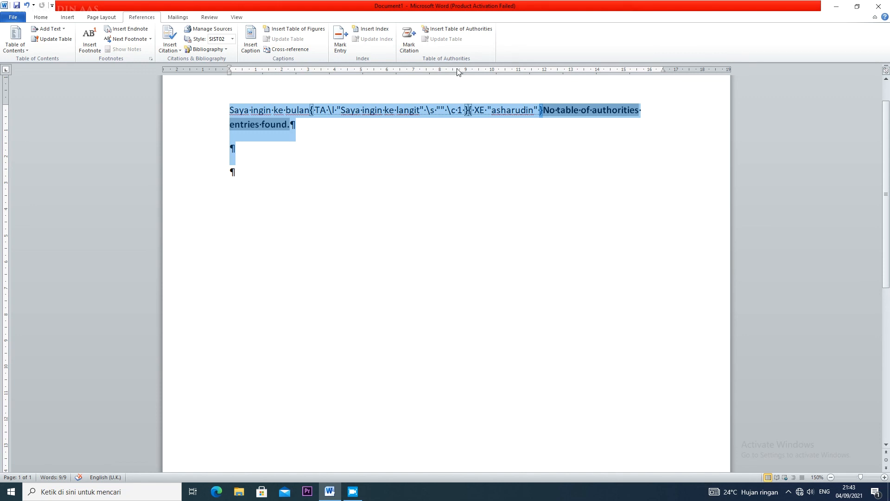
click(285, 168)
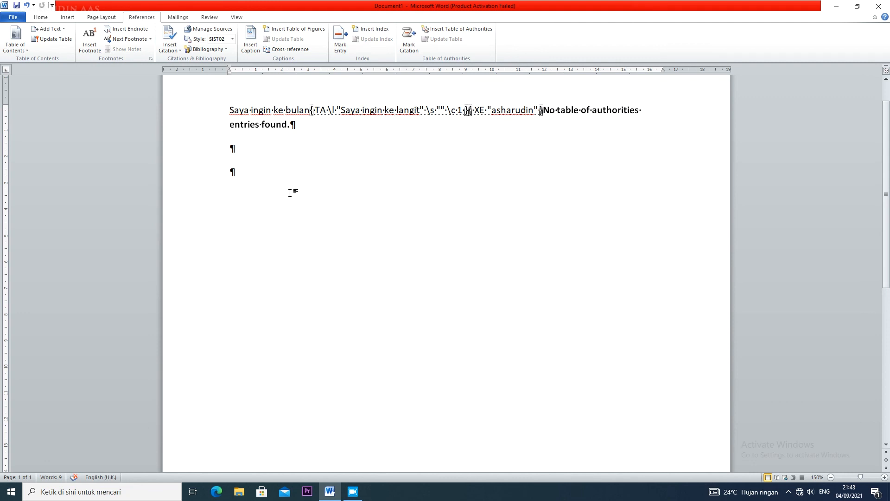
Hide the formatting marks and delete all content of the document.
drag(268, 174, 210, 129)
click(51, 18)
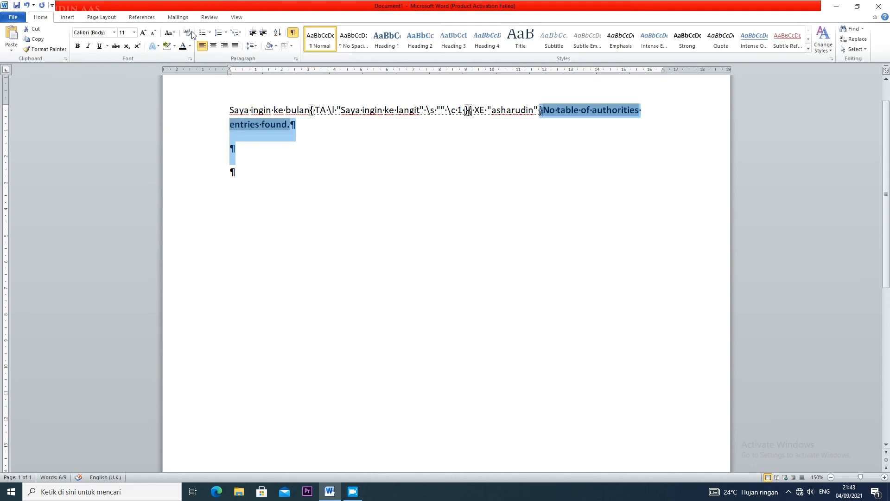
click(295, 37)
click(502, 131)
click(495, 111)
click(175, 114)
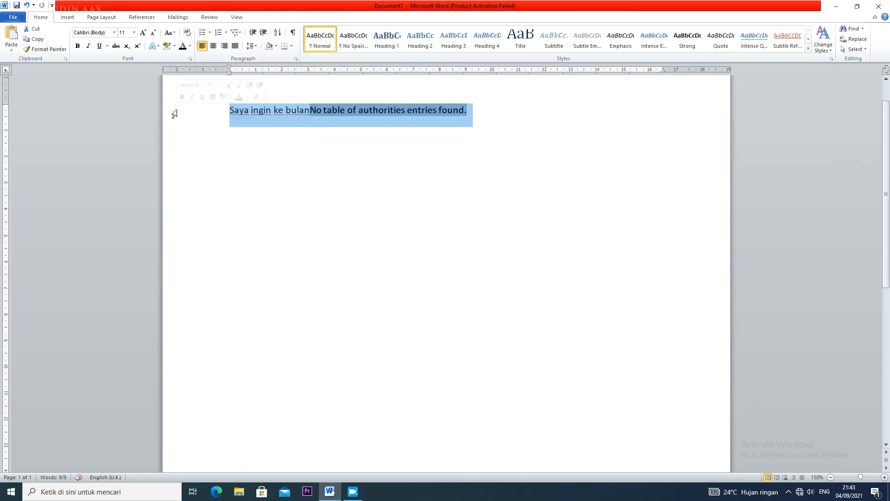
key(Delete)
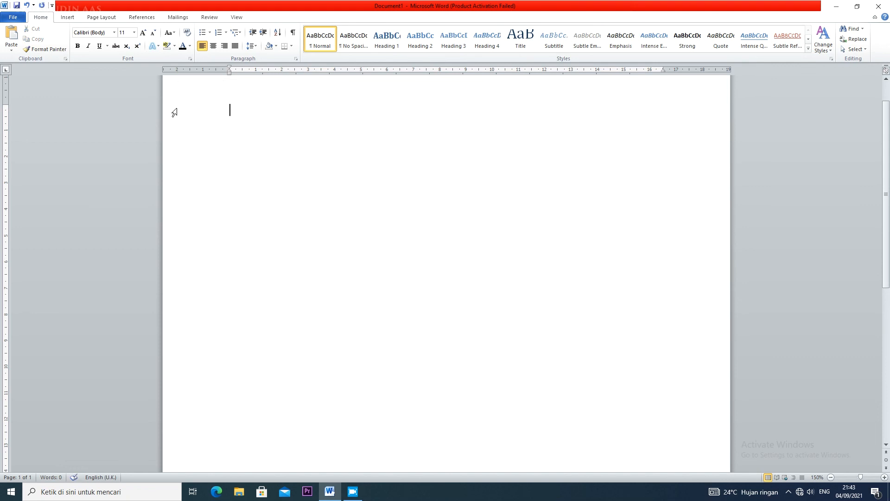
click(142, 17)
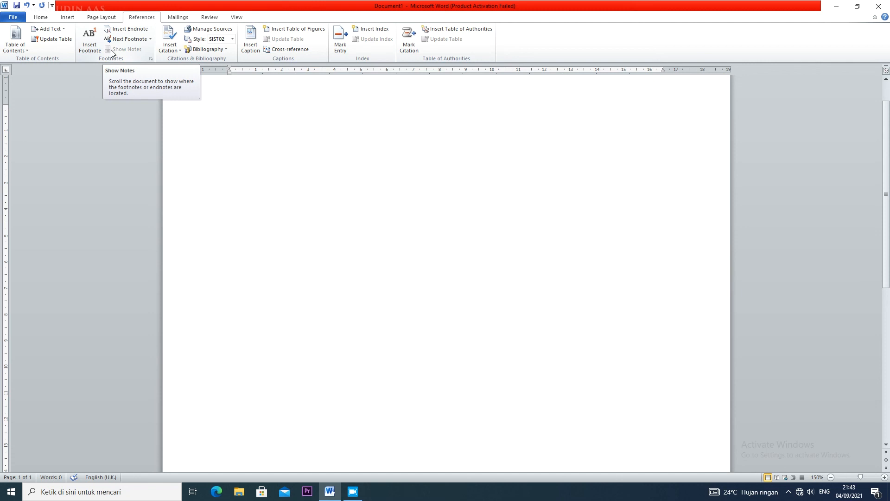
scroll(238, 160, up, 2)
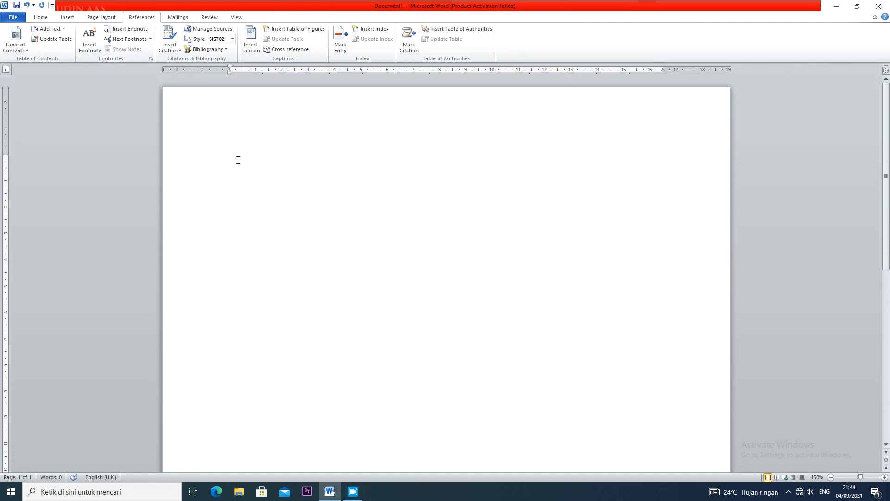